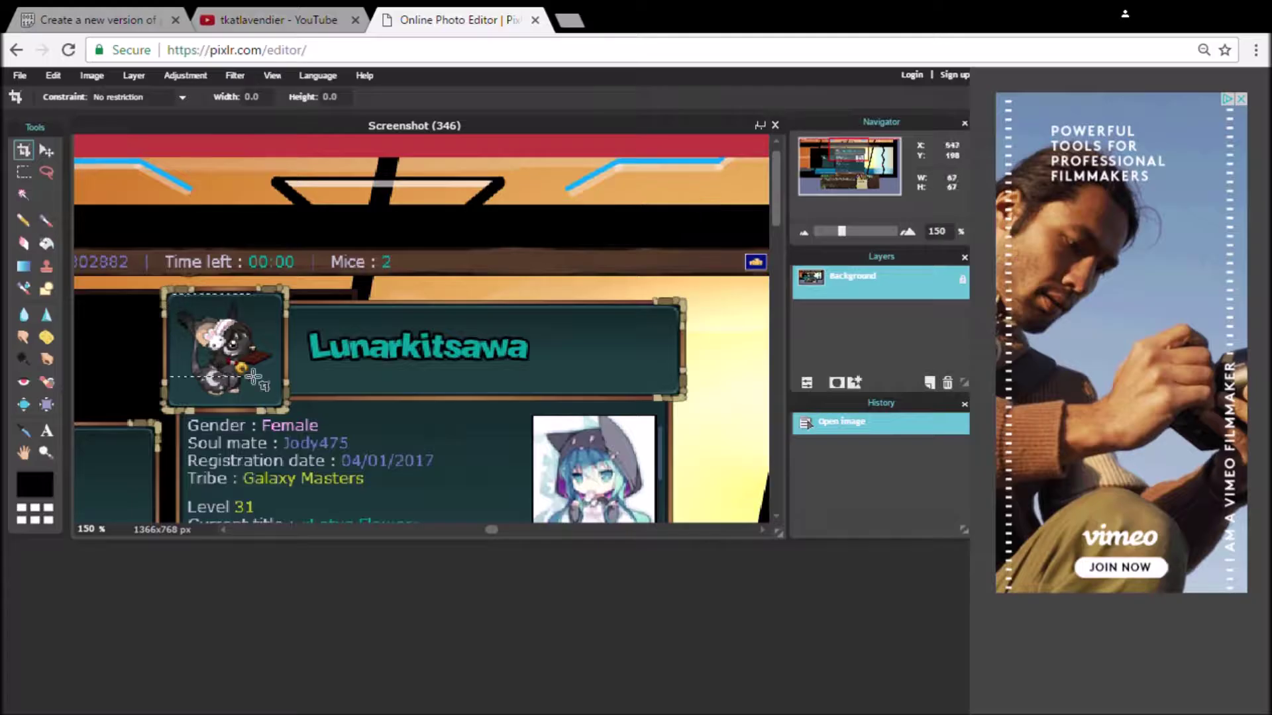
Step: Crop the screenshot to the mouse avatar and select its teal background with the Wand tool at tolerance 20
{"action": "scroll", "coordinate": [442, 377], "scroll_direction": "up", "scroll_amount": 4}
{"action": "left_click", "coordinate": [264, 314]}
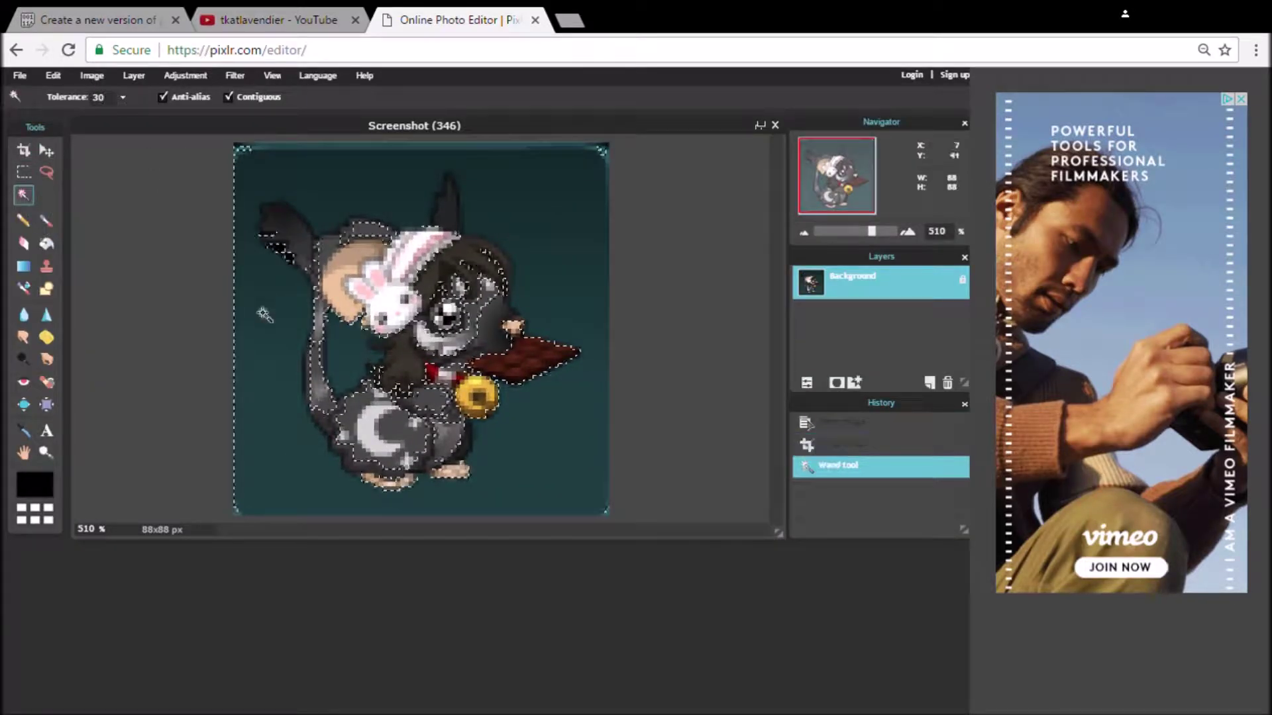
{"action": "left_click", "coordinate": [53, 75]}
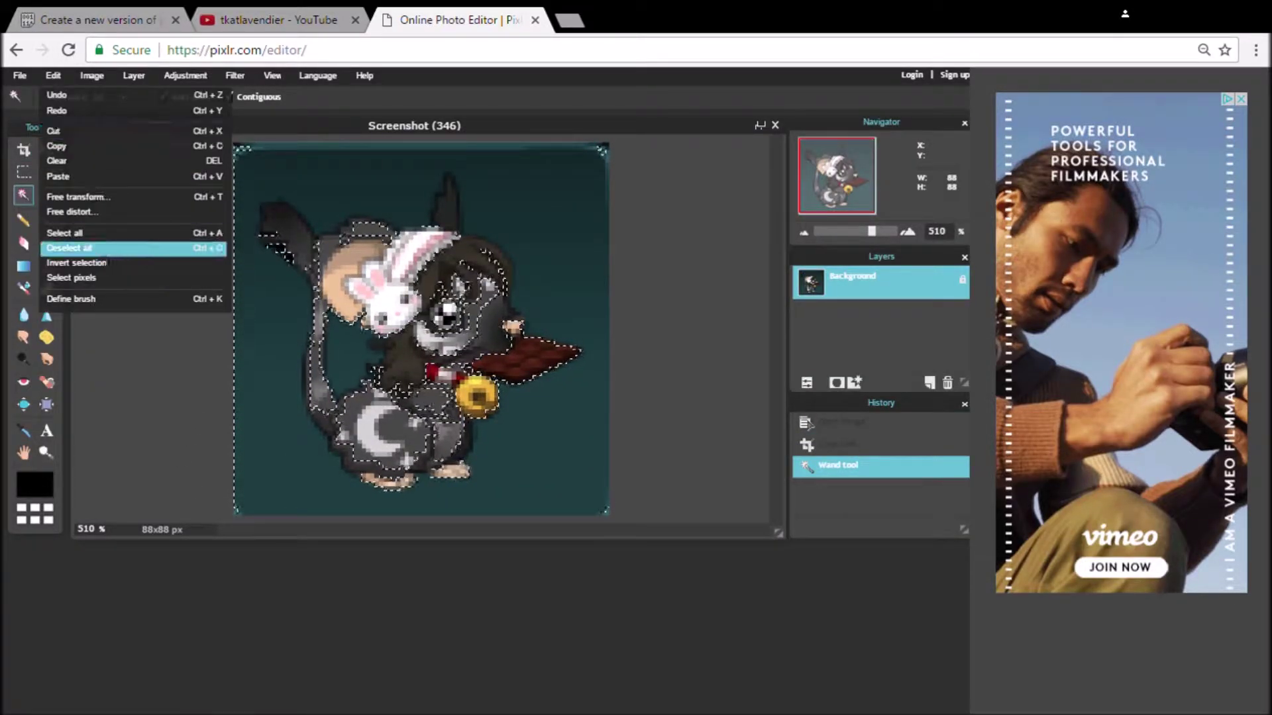
{"action": "left_click", "coordinate": [104, 249]}
{"action": "left_click", "coordinate": [264, 326]}
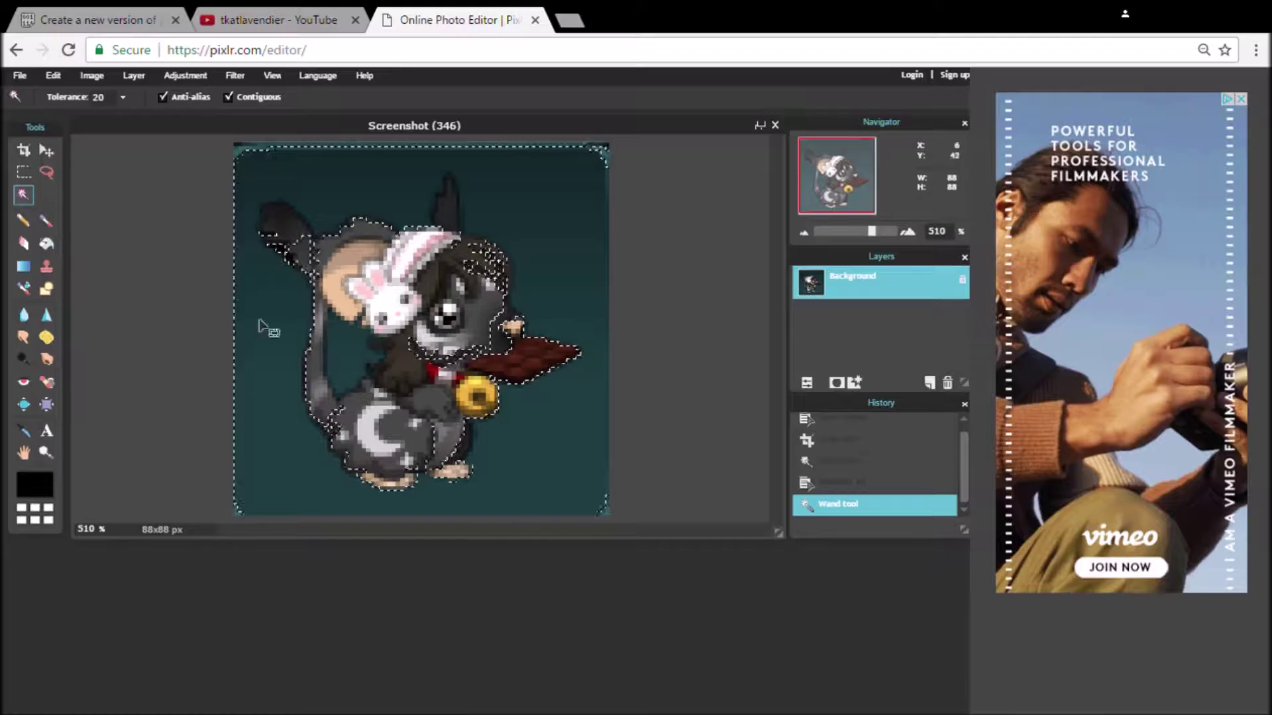
Step: Paint black over the outer parts of the selected teal background with a size 70 brush
{"action": "left_click", "coordinate": [46, 222]}
{"action": "left_click", "coordinate": [80, 97]}
{"action": "left_click", "coordinate": [199, 430]}
{"action": "key", "text": "ctrl+z"}
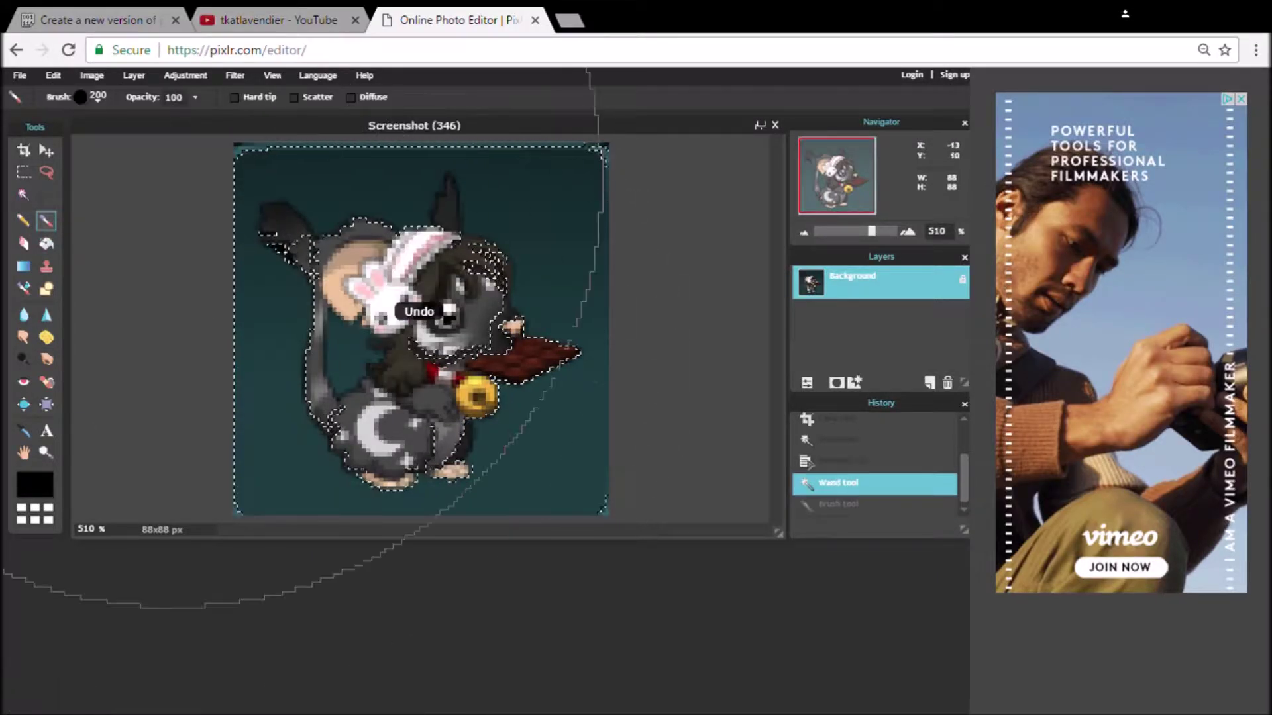
{"action": "left_click", "coordinate": [97, 98]}
{"action": "left_click", "coordinate": [292, 137]}
{"action": "left_click", "coordinate": [631, 514]}
{"action": "left_click", "coordinate": [654, 161]}
{"action": "left_click", "coordinate": [147, 493]}
Step: Paint the teal along the left side, upper edge and right side of the avatar image black with a size 30 brush
{"action": "left_click", "coordinate": [97, 97]}
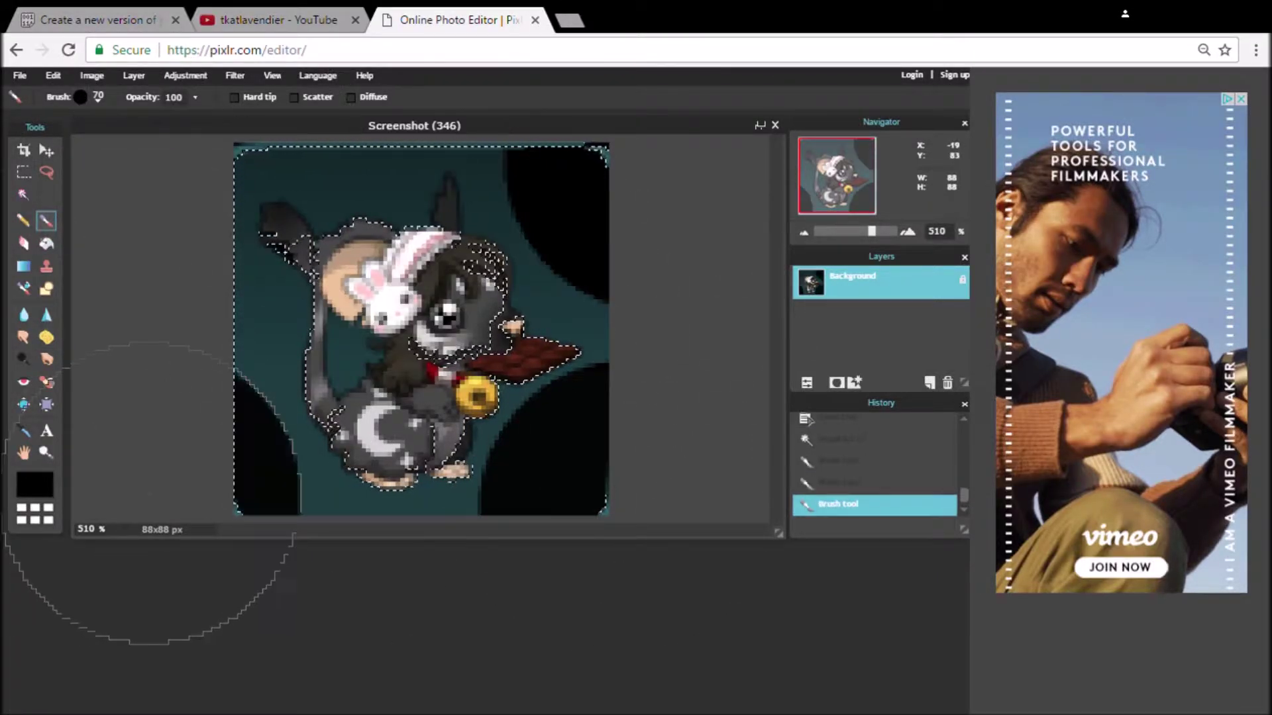
{"action": "left_click", "coordinate": [234, 137]}
{"action": "left_click", "coordinate": [234, 338]}
{"action": "left_click", "coordinate": [236, 312]}
{"action": "mouse_move", "coordinate": [235, 313]}
{"action": "left_mouse_down"}
{"action": "mouse_move", "coordinate": [228, 363]}
{"action": "mouse_move", "coordinate": [281, 511]}
{"action": "left_mouse_up"}
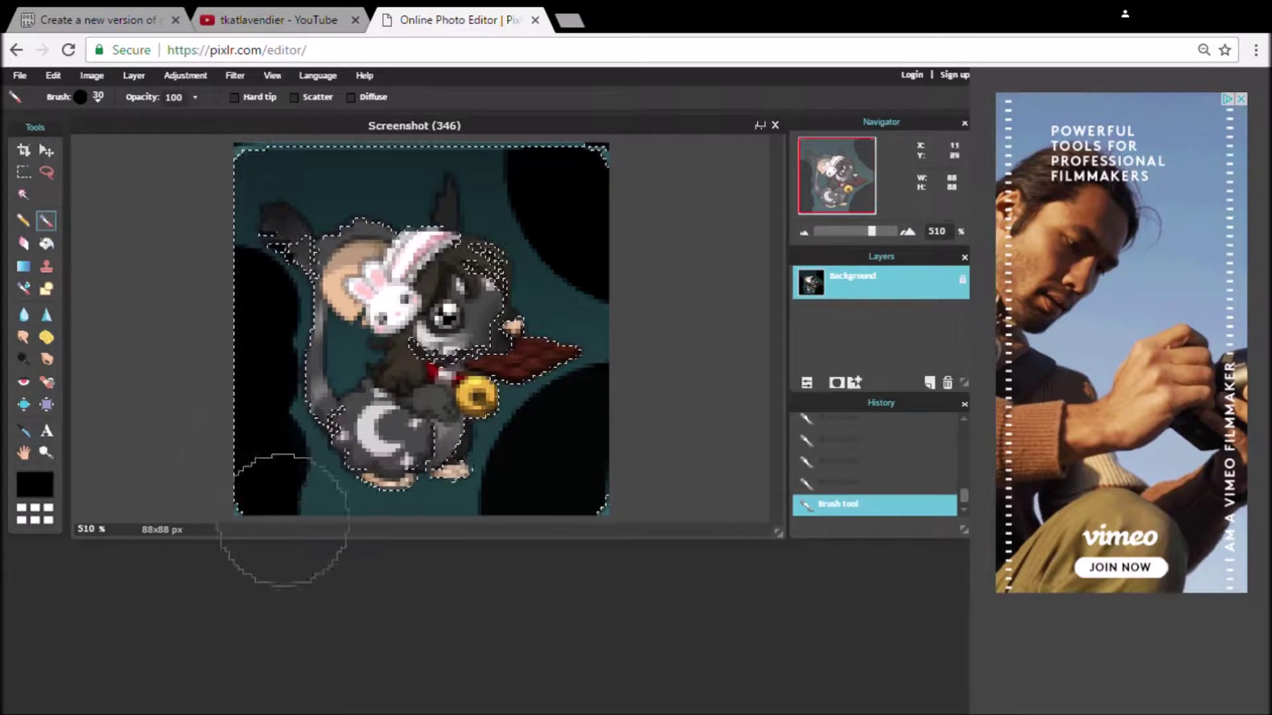
{"action": "left_click", "coordinate": [351, 145]}
{"action": "left_click_drag", "start_coordinate": [325, 146], "coordinate": [379, 147]}
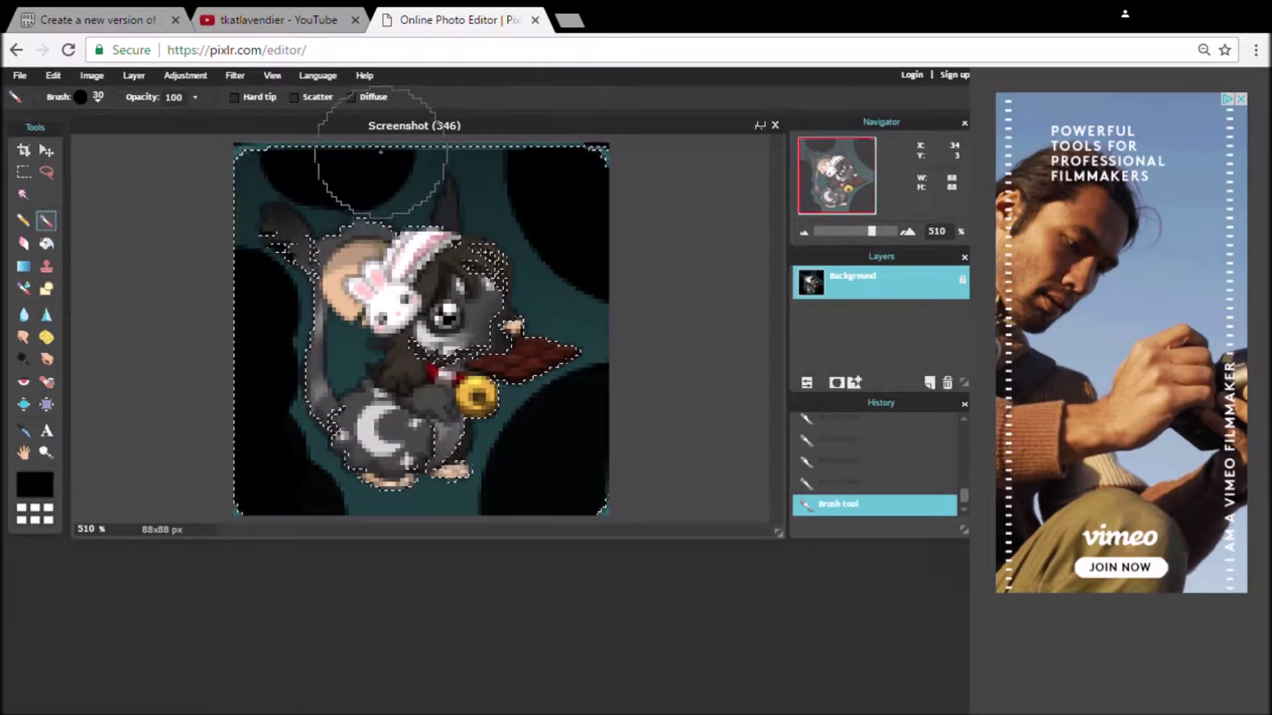
{"action": "left_click", "coordinate": [532, 186]}
{"action": "left_click", "coordinate": [595, 275]}
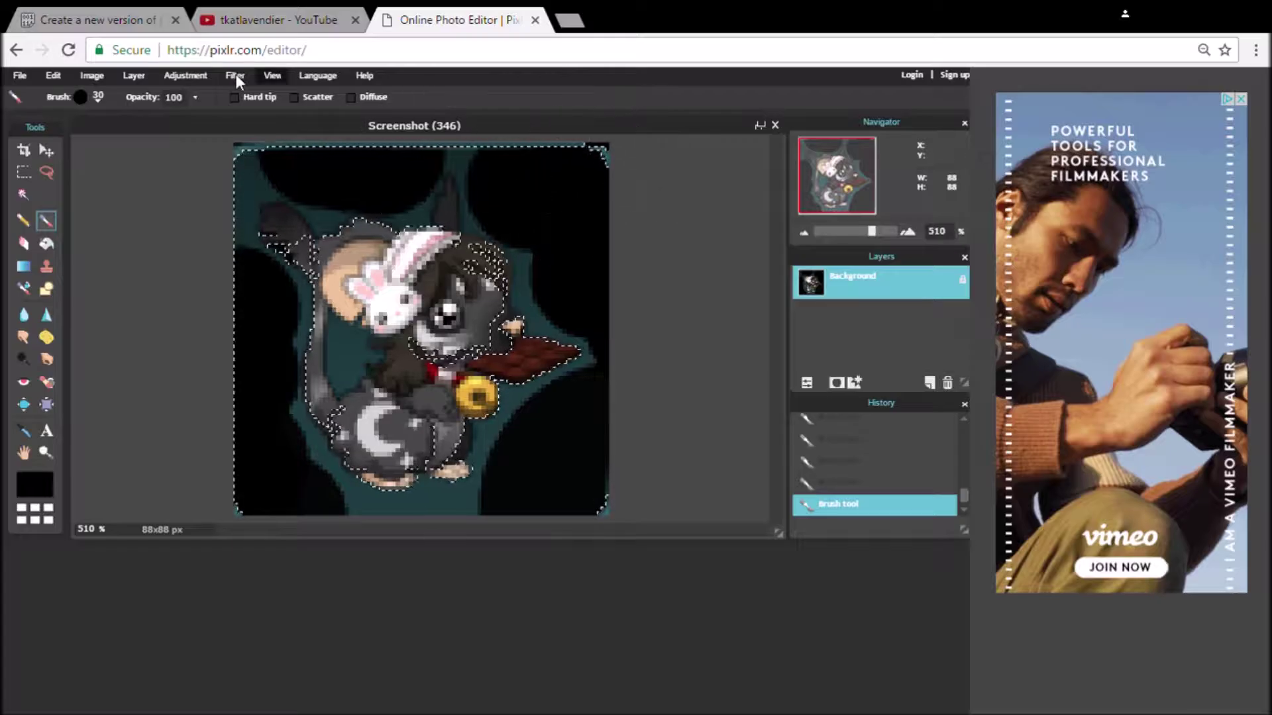
Step: Paint black closer to the character's outline, using a size 20 brush and a smaller one for the tight areas
{"action": "left_click", "coordinate": [88, 99]}
{"action": "left_click", "coordinate": [202, 137]}
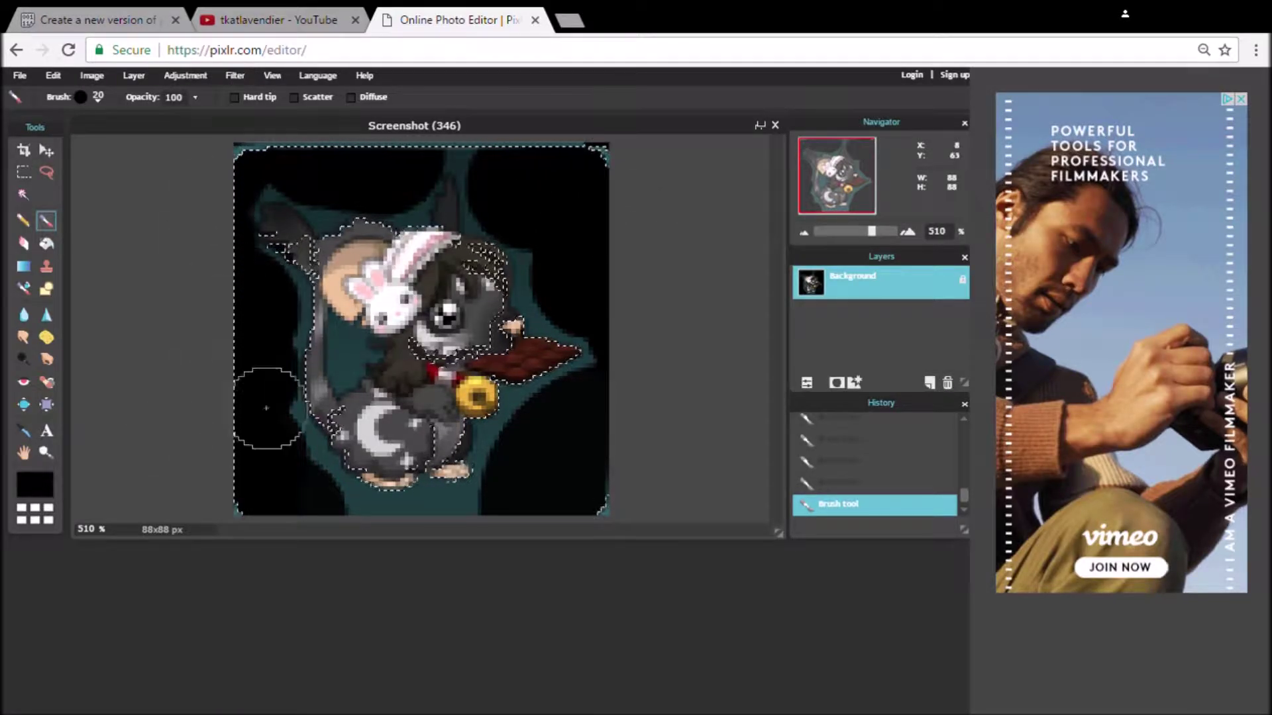
{"action": "scroll", "coordinate": [525, 426], "scroll_direction": "up", "scroll_amount": 3}
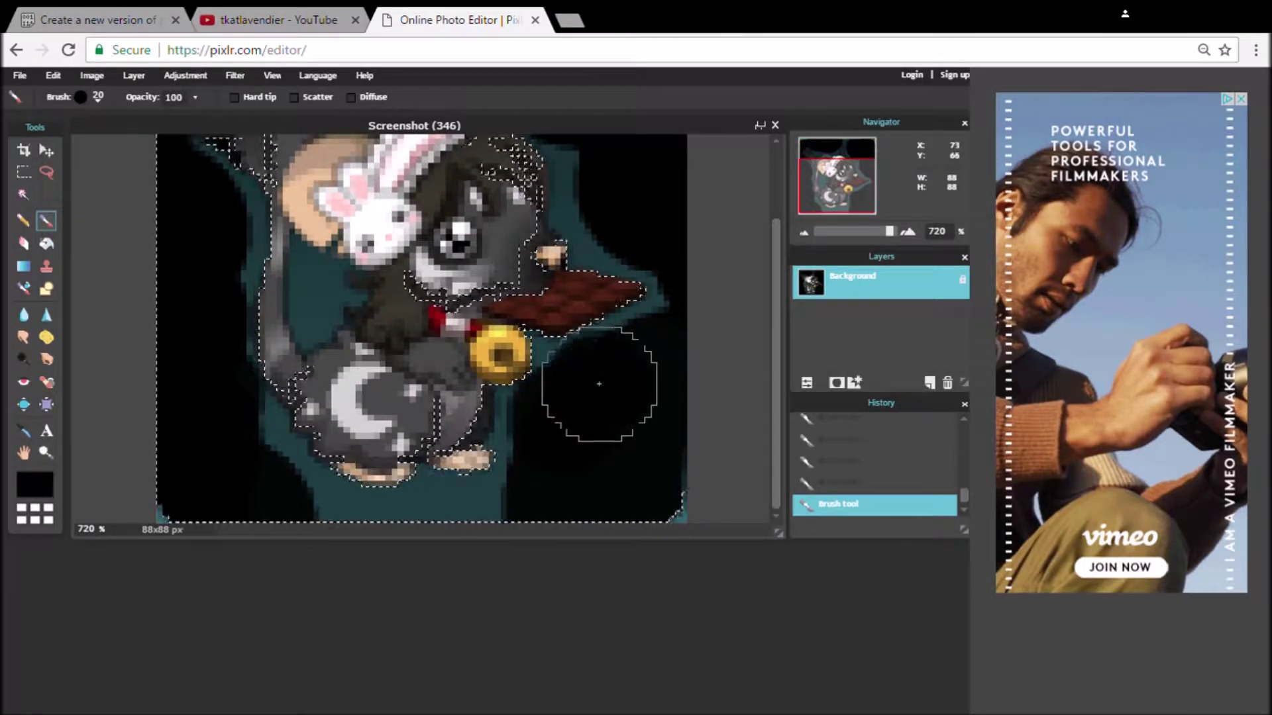
{"action": "left_click", "coordinate": [97, 97]}
{"action": "left_click", "coordinate": [292, 209]}
{"action": "left_click", "coordinate": [204, 210]}
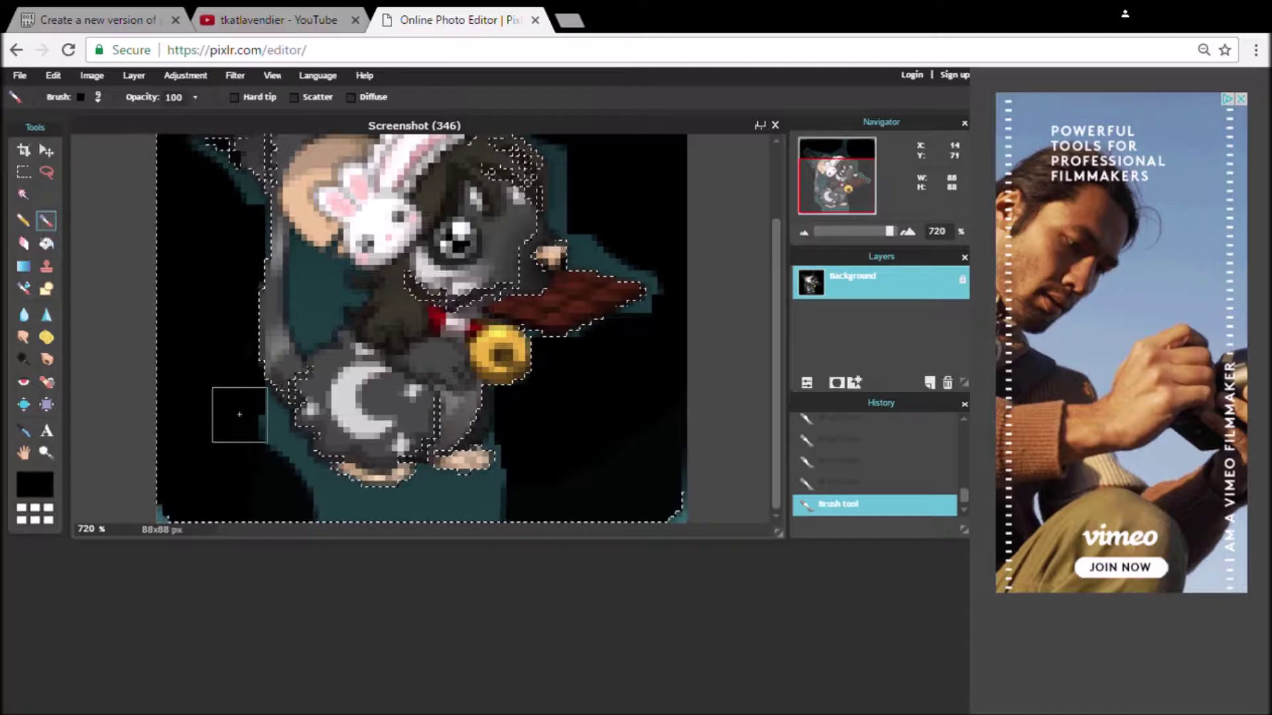
{"action": "left_click_drag", "start_coordinate": [261, 457], "coordinate": [299, 488]}
Step: Replace the selection with the teal patch beneath the feet, and paint that patch and the lower image corners black
{"action": "left_click", "coordinate": [53, 74]}
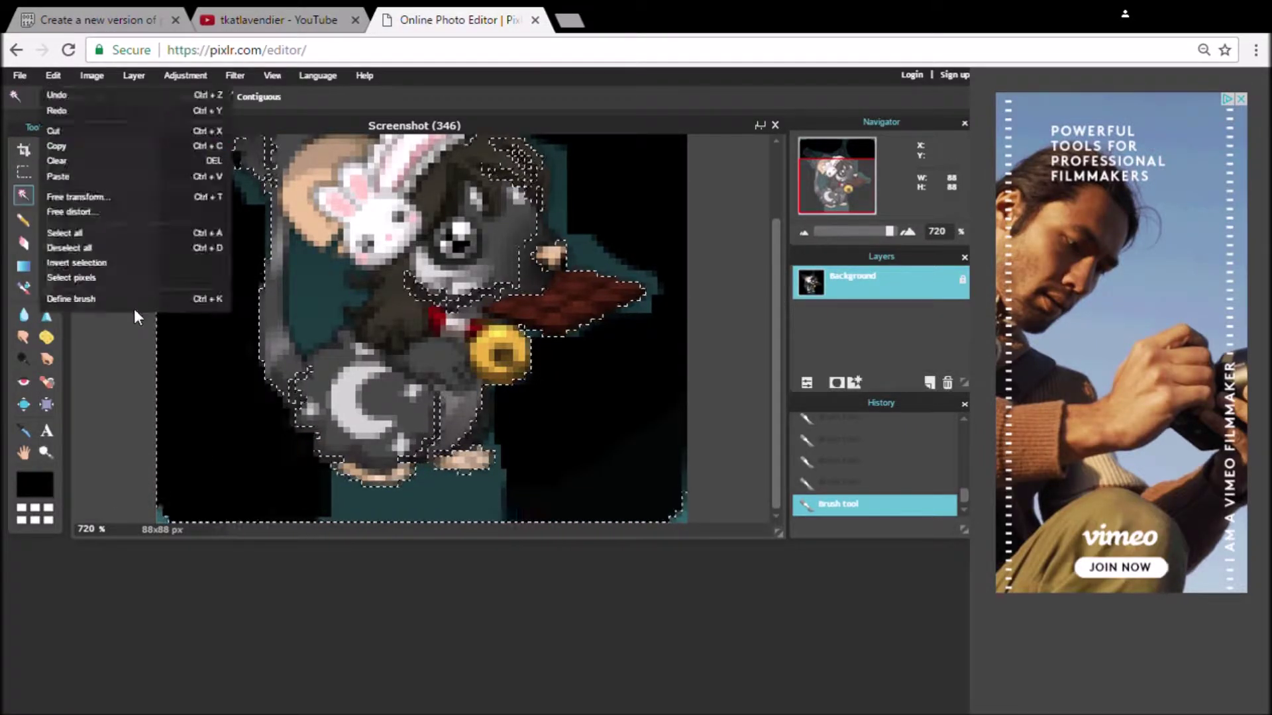
{"action": "left_click", "coordinate": [40, 245]}
{"action": "left_click", "coordinate": [22, 194]}
{"action": "left_click", "coordinate": [432, 490]}
{"action": "key", "text": "b"}
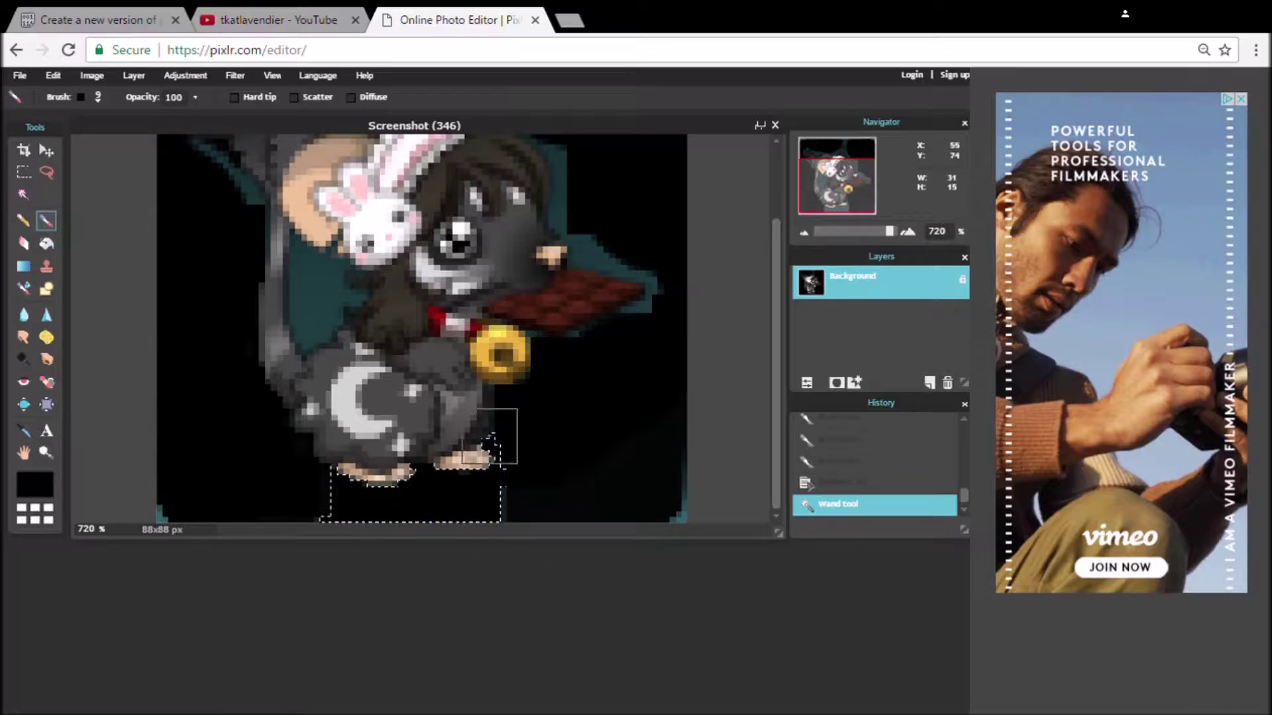
{"action": "left_click_drag", "start_coordinate": [312, 495], "coordinate": [174, 500]}
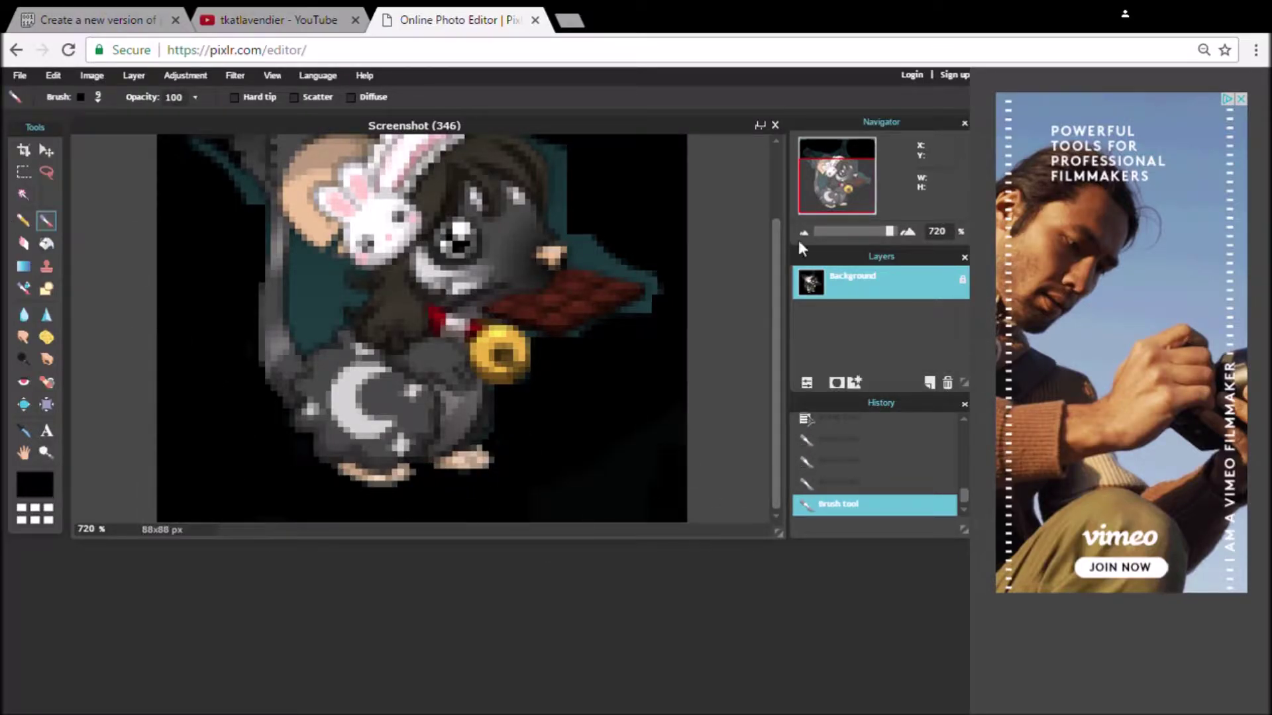
Step: Reduce the brush size and paint the teal around the dark red bar in front of the character black
{"action": "scroll", "coordinate": [686, 460], "scroll_direction": "up", "scroll_amount": 2}
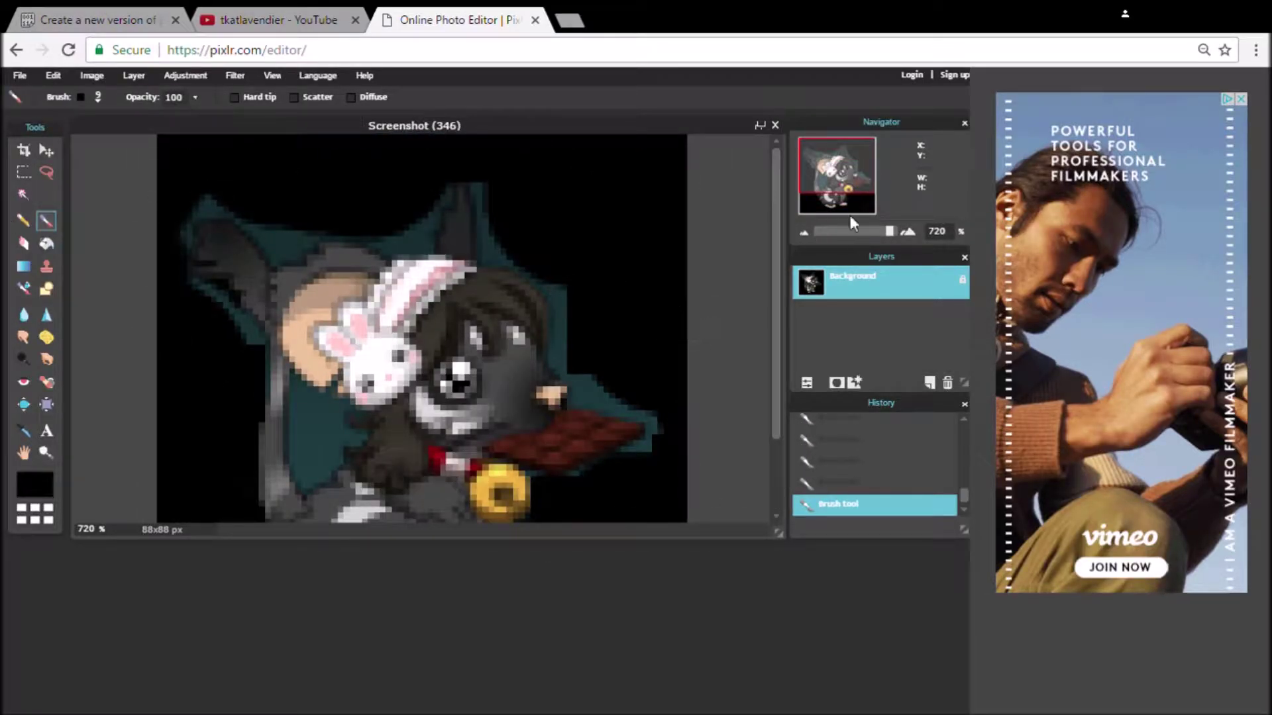
{"action": "left_click_drag", "start_coordinate": [862, 174], "coordinate": [859, 214]}
{"action": "left_click", "coordinate": [81, 96]}
{"action": "left_click", "coordinate": [114, 133]}
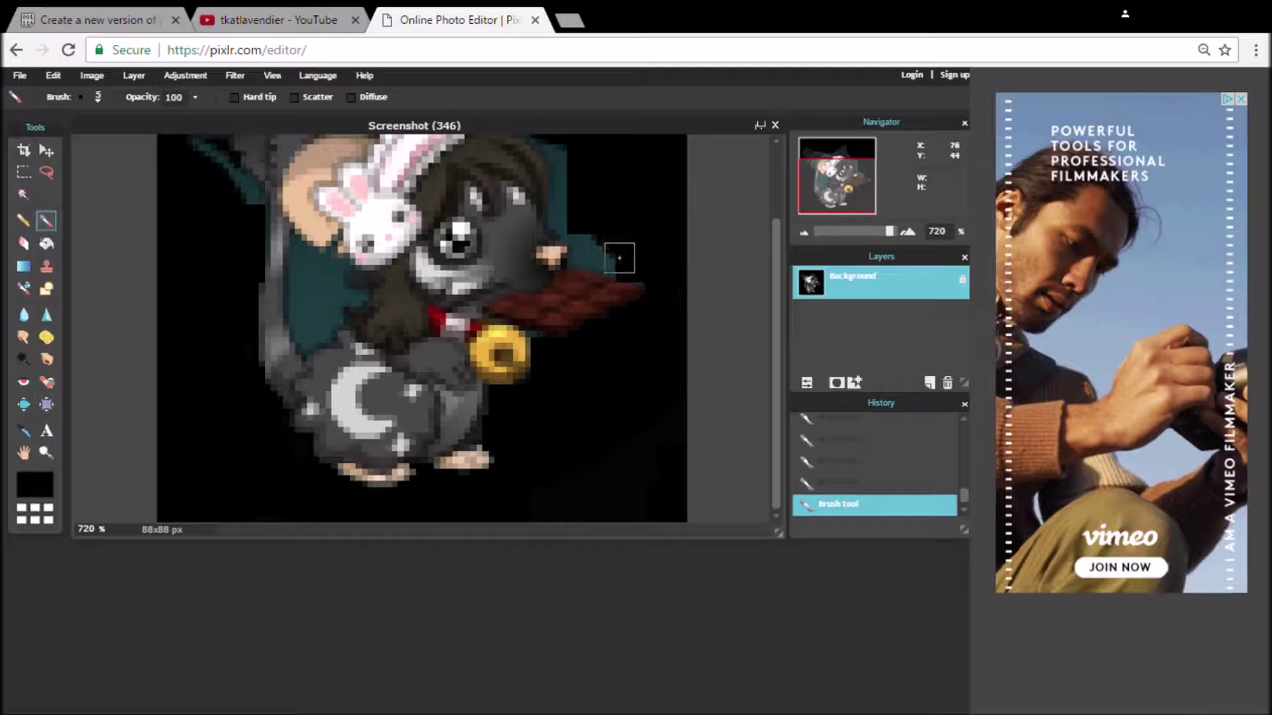
Step: Select the teal gap between the tail and the body, paint it black and clear the selection
{"action": "left_click", "coordinate": [23, 194]}
{"action": "left_click", "coordinate": [304, 269]}
{"action": "left_click", "coordinate": [46, 220]}
{"action": "left_click_drag", "start_coordinate": [318, 313], "coordinate": [354, 328]}
{"action": "left_click", "coordinate": [53, 75]}
{"action": "left_click", "coordinate": [100, 247]}
Step: Paint the remaining teal around the head, ear and tail tip black with the small brush
{"action": "scroll", "coordinate": [155, 249], "scroll_direction": "up", "scroll_amount": 3}
{"action": "left_click", "coordinate": [23, 195]}
{"action": "left_click", "coordinate": [400, 253]}
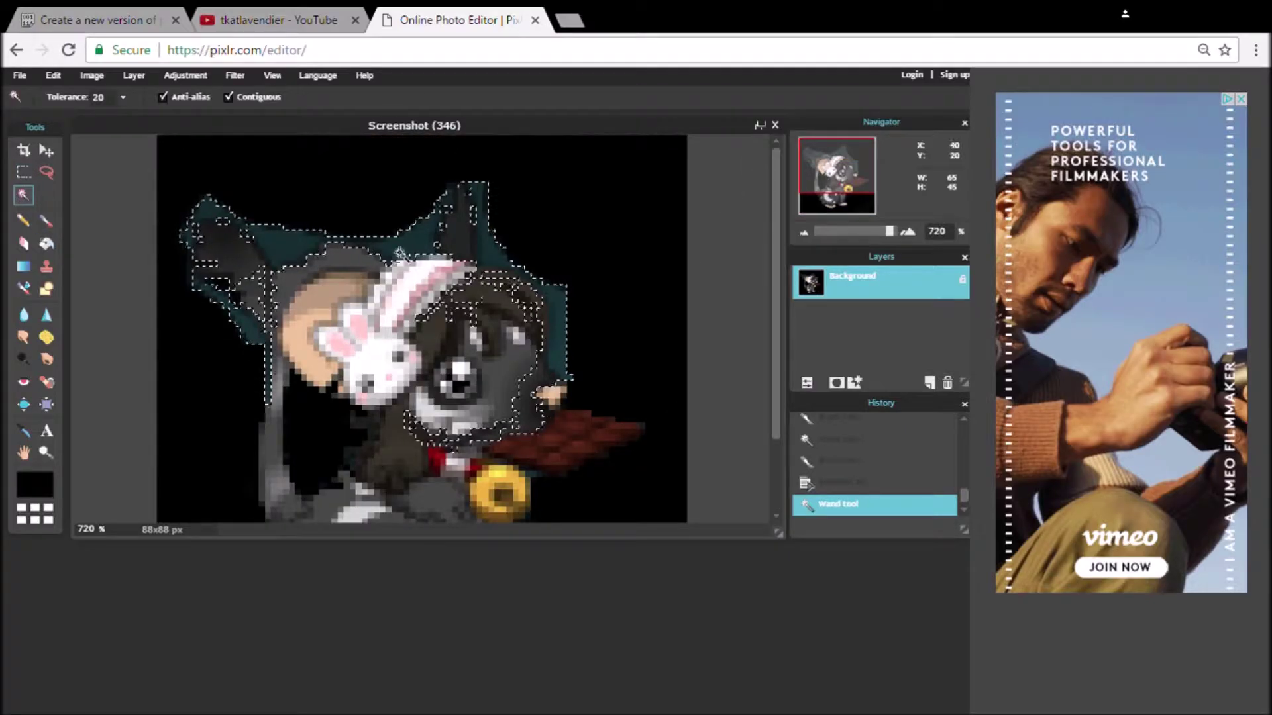
{"action": "key", "text": "ctrl+d"}
{"action": "left_click", "coordinate": [568, 349]}
{"action": "key", "text": "b"}
{"action": "left_click", "coordinate": [53, 75]}
{"action": "left_click", "coordinate": [57, 249]}
{"action": "left_click", "coordinate": [561, 283]}
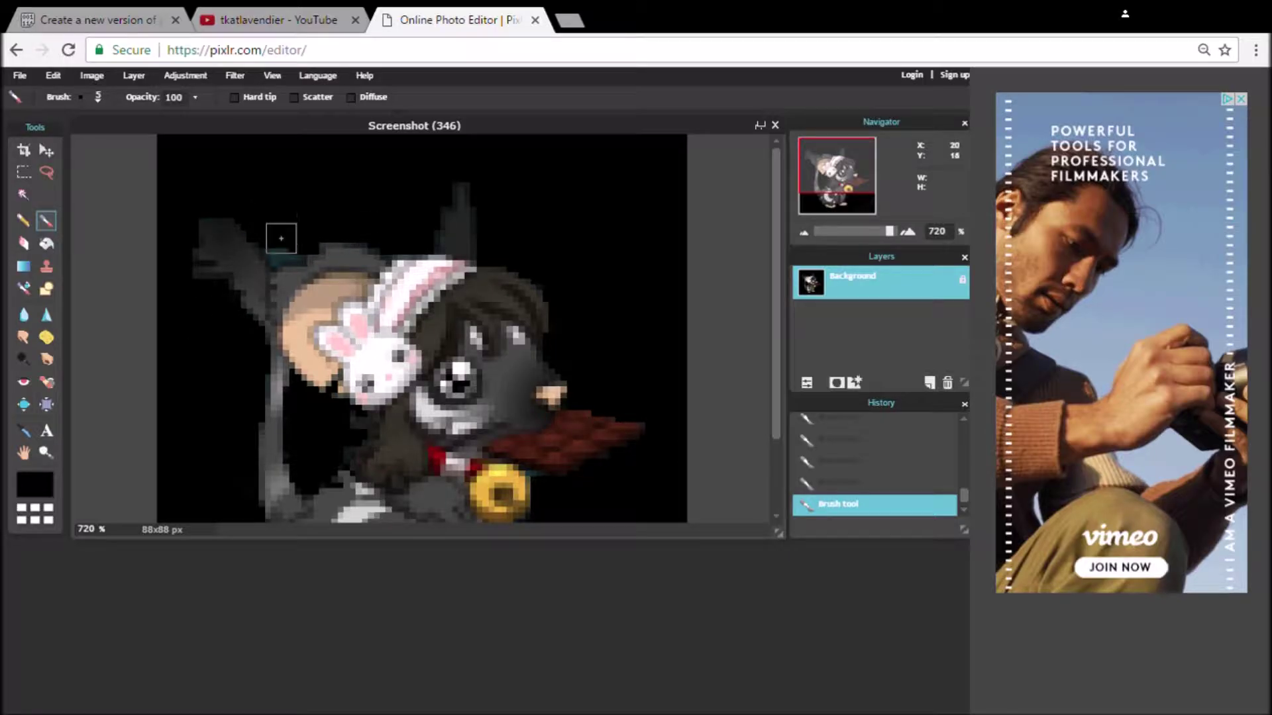
Step: Reduce the brush further and touch up leftover background pixels along the character's edges in black
{"action": "scroll", "coordinate": [285, 250], "scroll_direction": "down", "scroll_amount": 2}
{"action": "scroll", "coordinate": [285, 251], "scroll_direction": "up", "scroll_amount": 3}
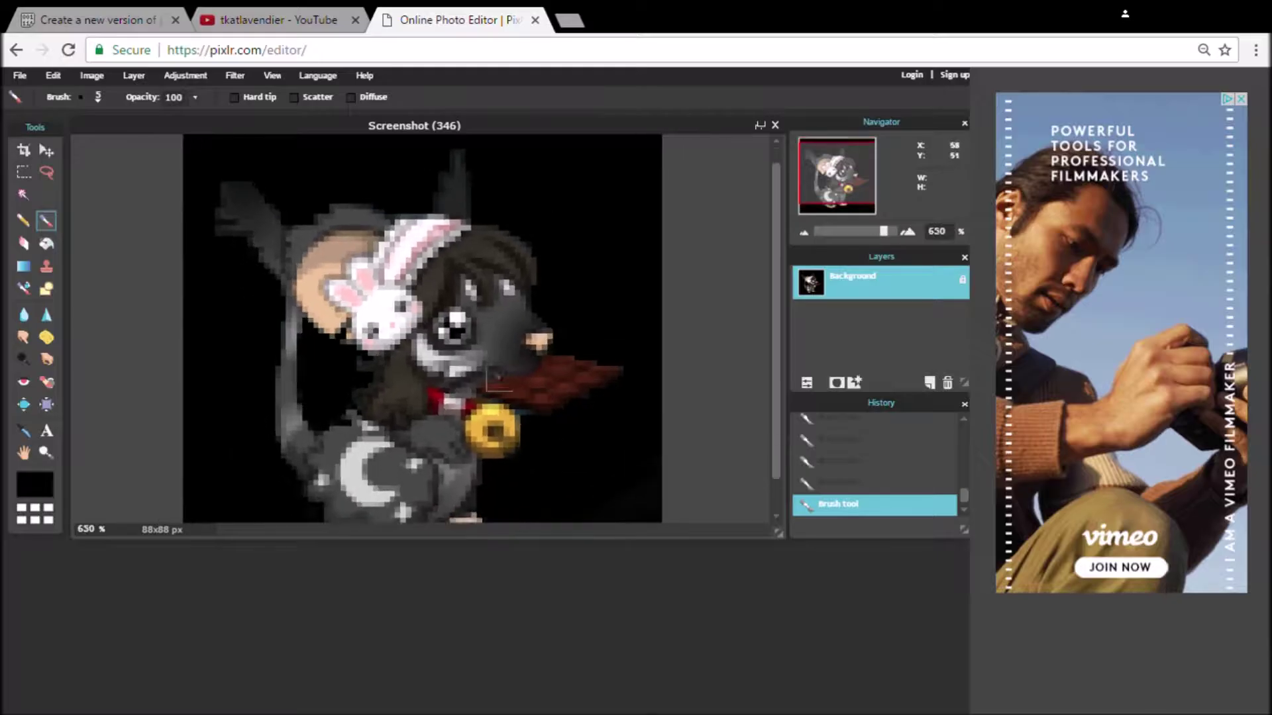
{"action": "left_click", "coordinate": [98, 97]}
{"action": "left_click", "coordinate": [115, 212]}
{"action": "left_click", "coordinate": [98, 98]}
{"action": "left_click", "coordinate": [92, 213]}
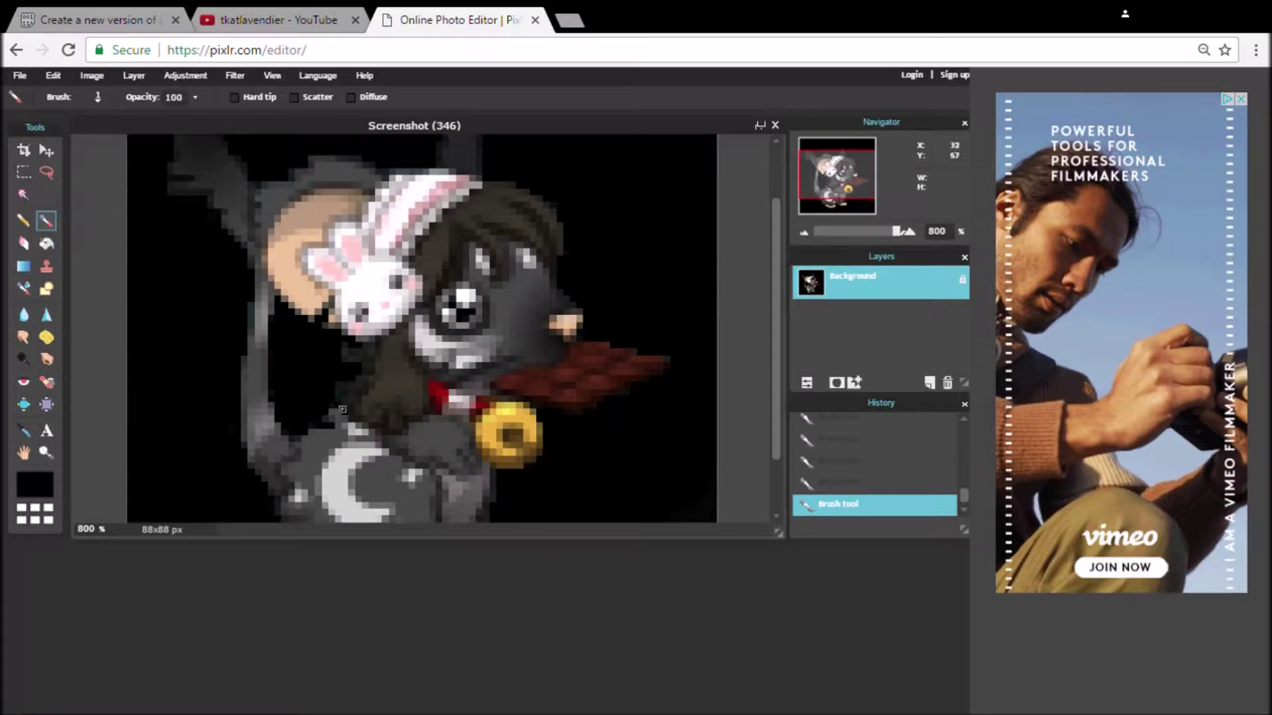
{"action": "scroll", "coordinate": [345, 349], "scroll_direction": "down", "scroll_amount": 3}
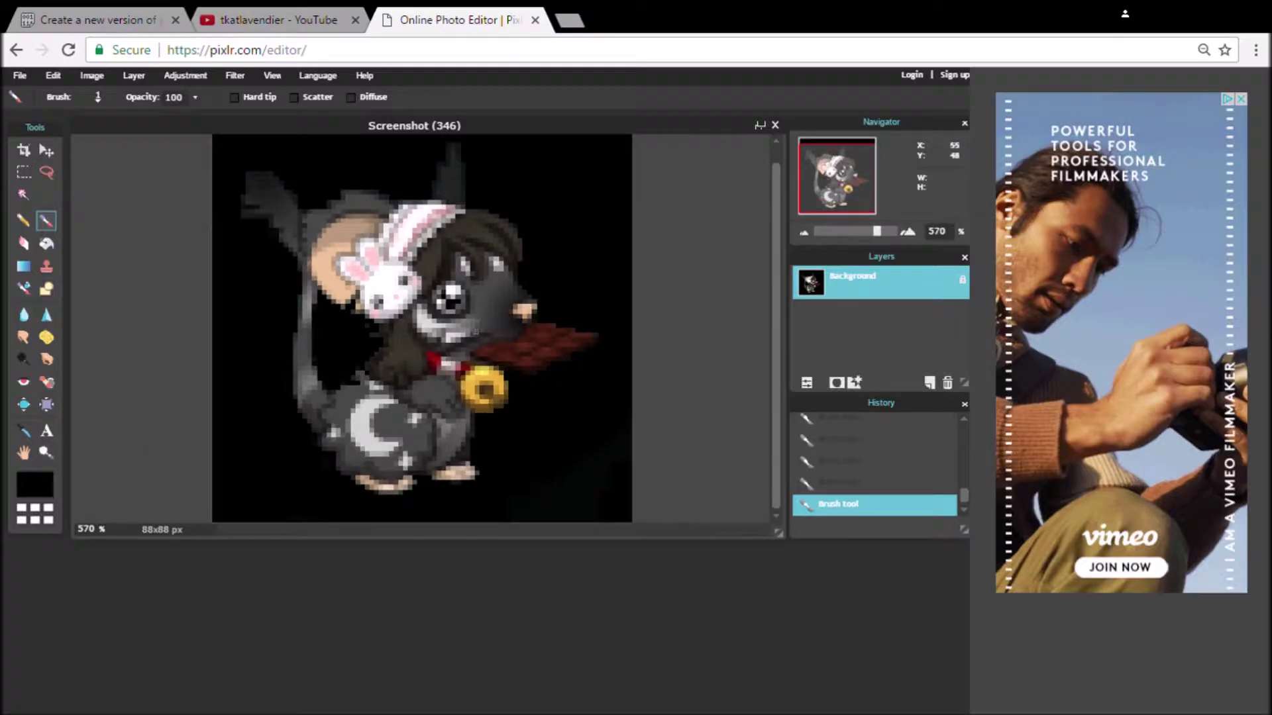
Step: Select the black background with the Wand tool, and erase it from the unlocked background layer with a size 200 eraser
{"action": "left_click", "coordinate": [23, 194]}
{"action": "left_click", "coordinate": [285, 287]}
{"action": "left_click", "coordinate": [45, 220]}
{"action": "left_click", "coordinate": [24, 243]}
{"action": "left_click", "coordinate": [98, 98]}
{"action": "left_click", "coordinate": [352, 136]}
{"action": "left_click", "coordinate": [514, 255]}
{"action": "key", "text": "ctrl+z"}
{"action": "double_click", "coordinate": [960, 280]}
{"action": "left_click", "coordinate": [418, 311]}
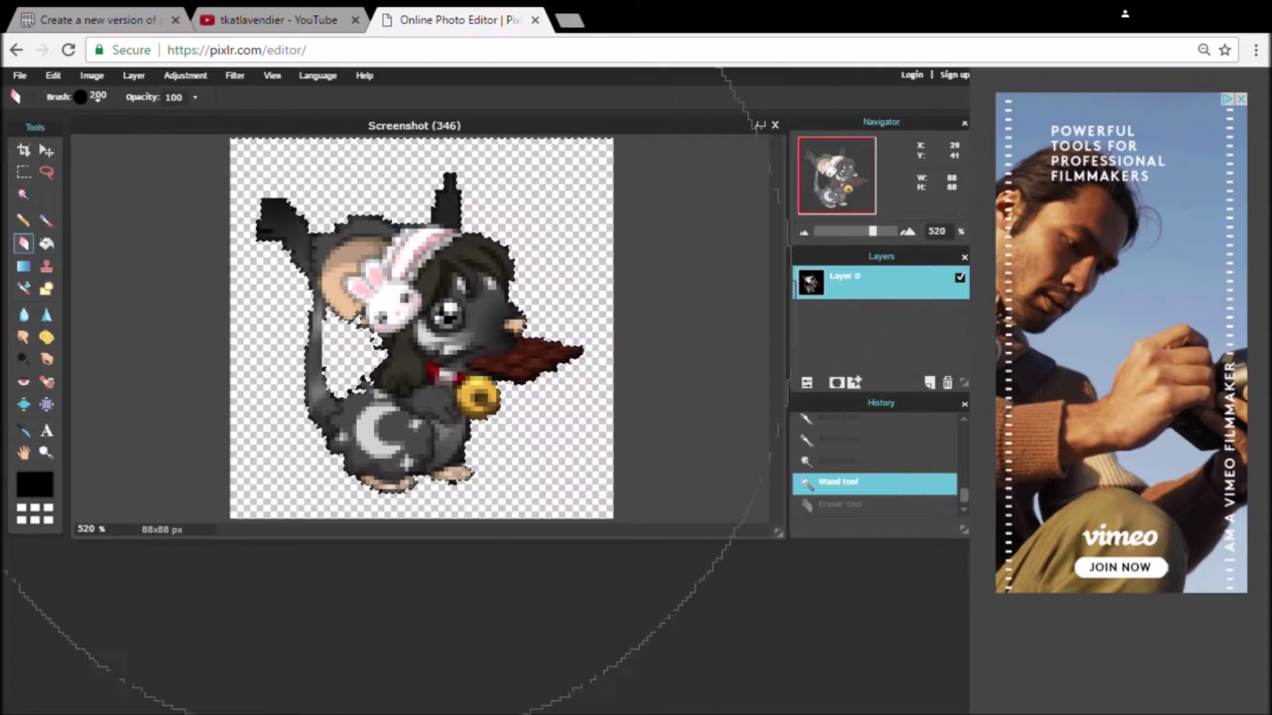
Step: Invert the selection around the cut-out character and deselect everything
{"action": "left_click", "coordinate": [53, 75]}
{"action": "left_click", "coordinate": [86, 261]}
{"action": "left_click", "coordinate": [53, 76]}
{"action": "left_click", "coordinate": [86, 244]}
{"action": "scroll", "coordinate": [313, 340], "scroll_direction": "down", "scroll_amount": 6}
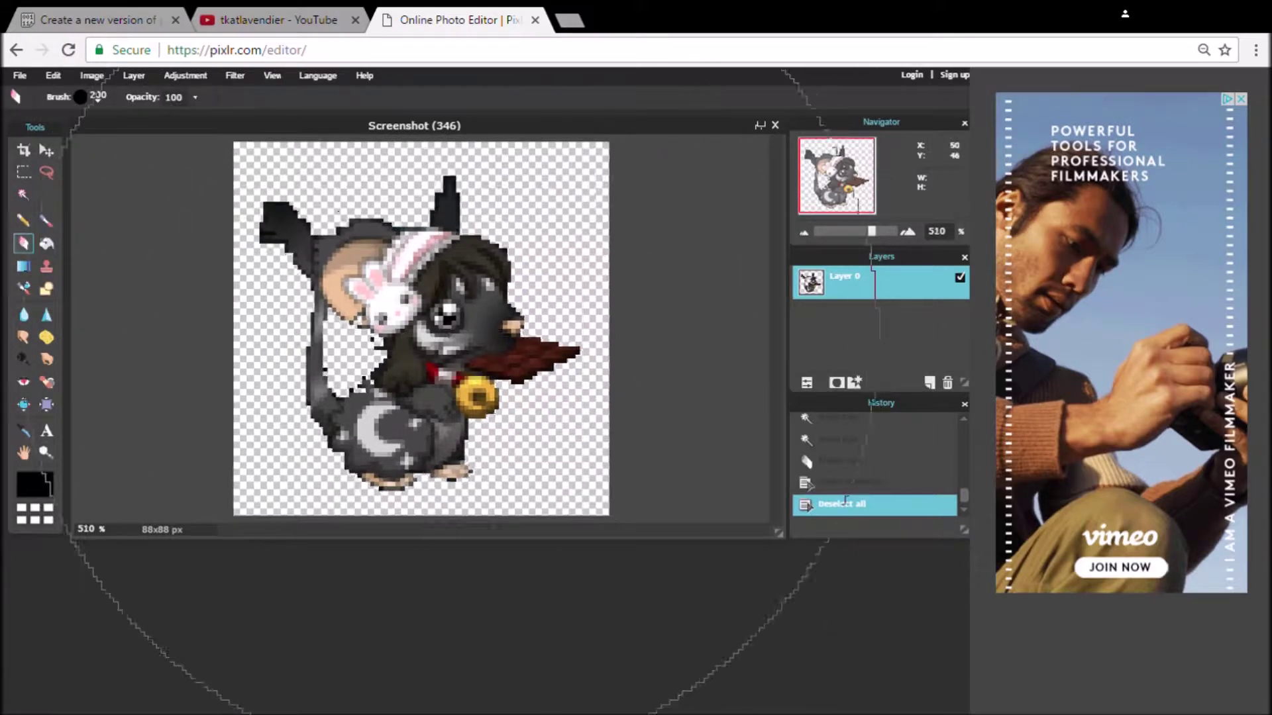
Step: Save the cut-out to the computer as a transparent, full-quality PNG named lunarkitsawa
{"action": "left_click", "coordinate": [19, 76]}
{"action": "left_click", "coordinate": [94, 166]}
{"action": "left_click_drag", "start_coordinate": [521, 298], "coordinate": [307, 299]}
{"action": "type", "text": "lunarkitsa"}
{"action": "key", "text": "Return"}
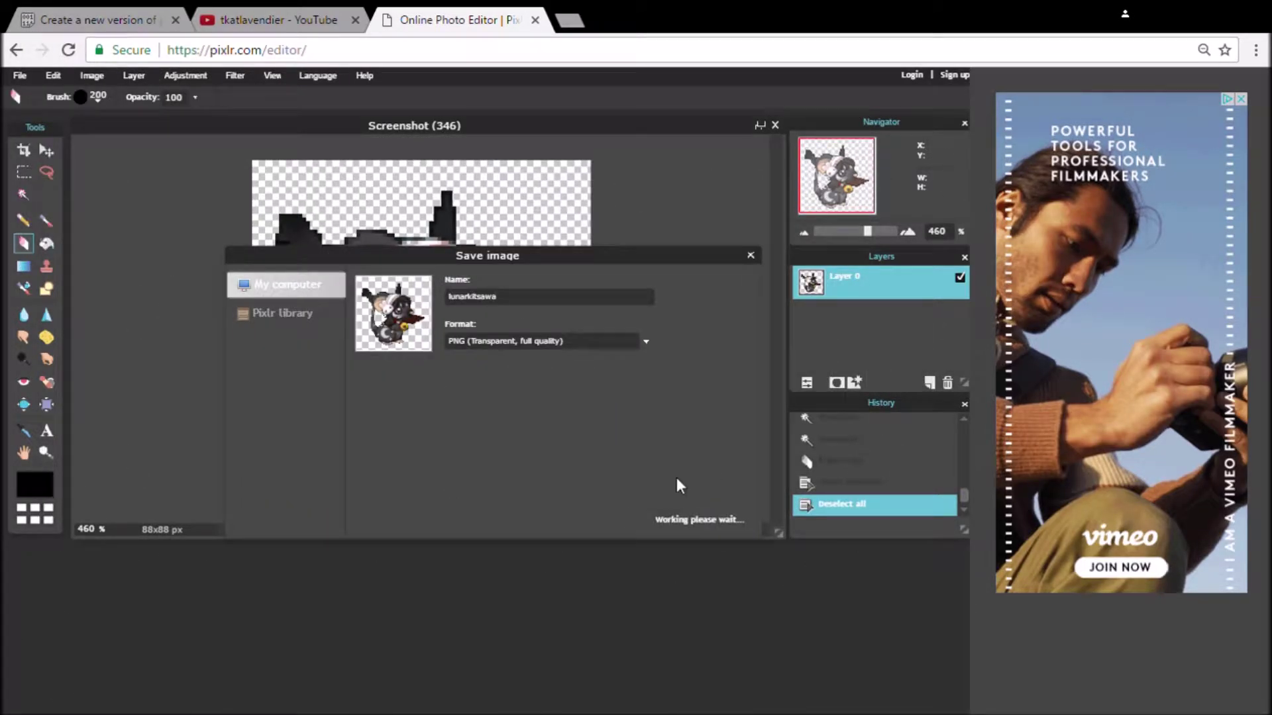
Step: Search the web for bannedstory in a new browser tab
{"action": "left_click", "coordinate": [569, 23]}
{"action": "type", "text": "mapl"}
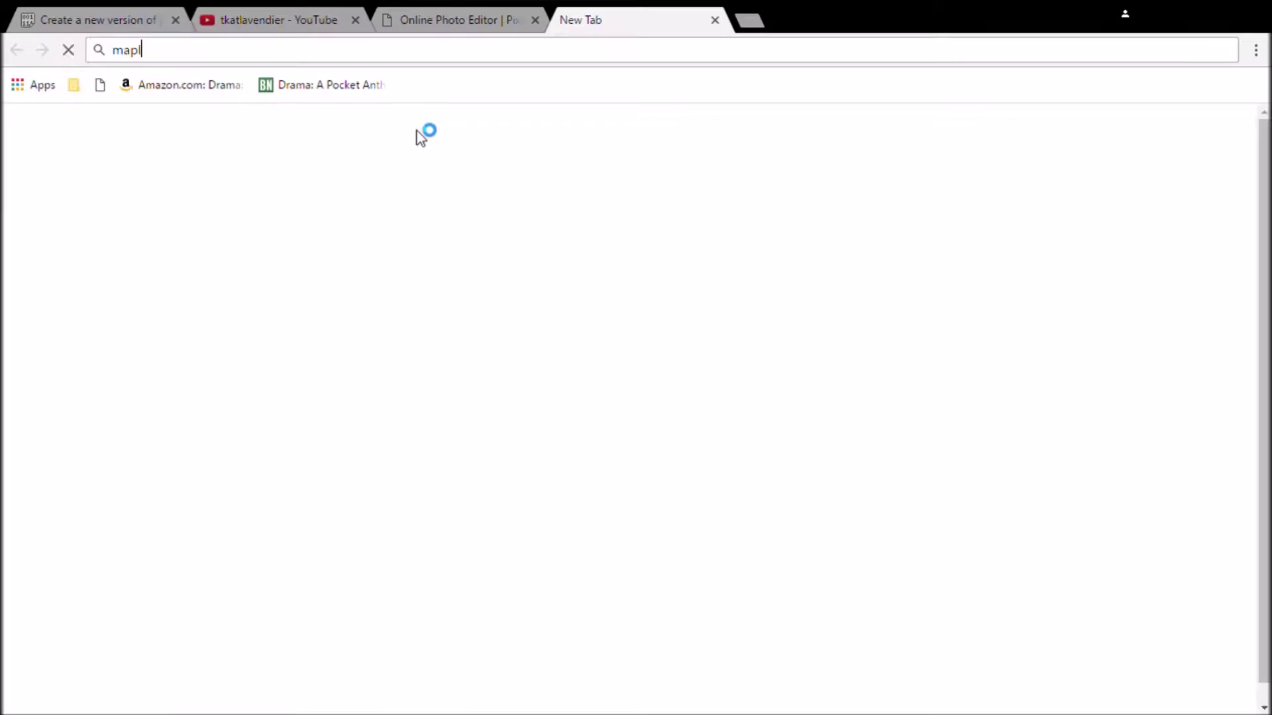
{"action": "type", "text": "edstory"}
{"action": "key", "text": "Return"}
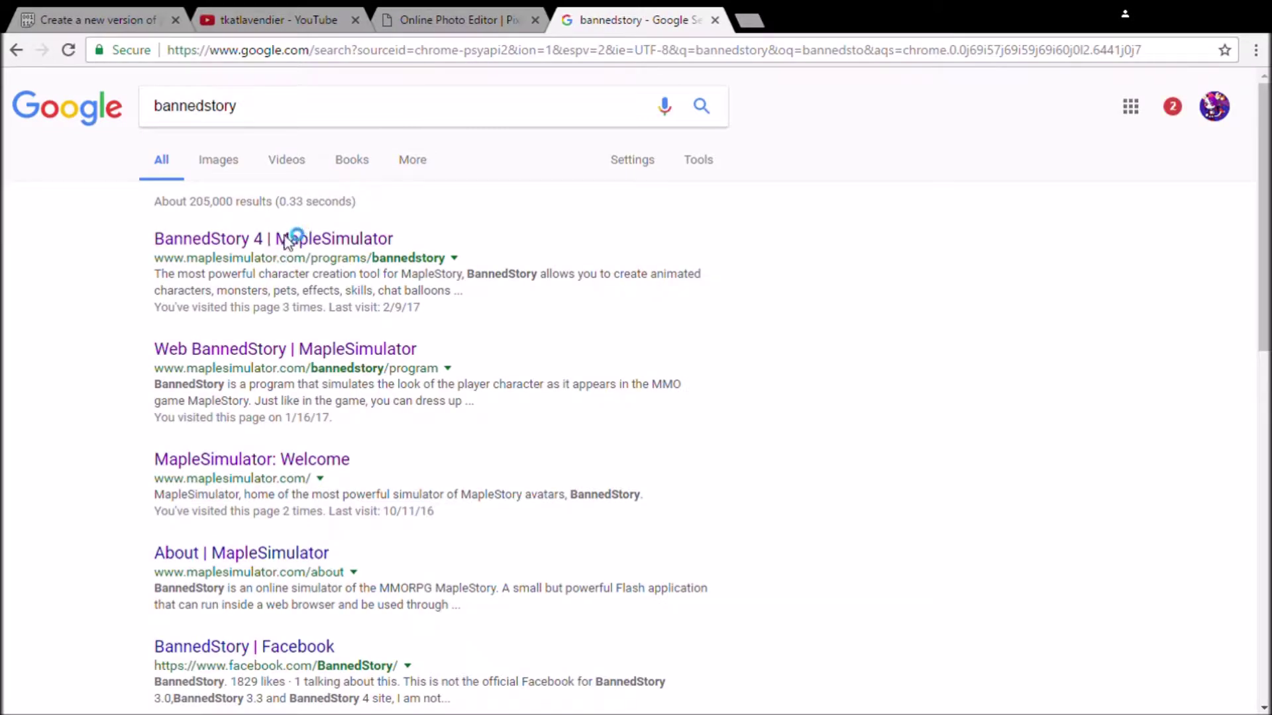
Step: Open the BannedStory 4 page on MapleSimulator and load the character creation program
{"action": "left_click", "coordinate": [294, 240]}
{"action": "scroll", "coordinate": [620, 410], "scroll_direction": "down", "scroll_amount": 10}
{"action": "left_click", "coordinate": [620, 410]}
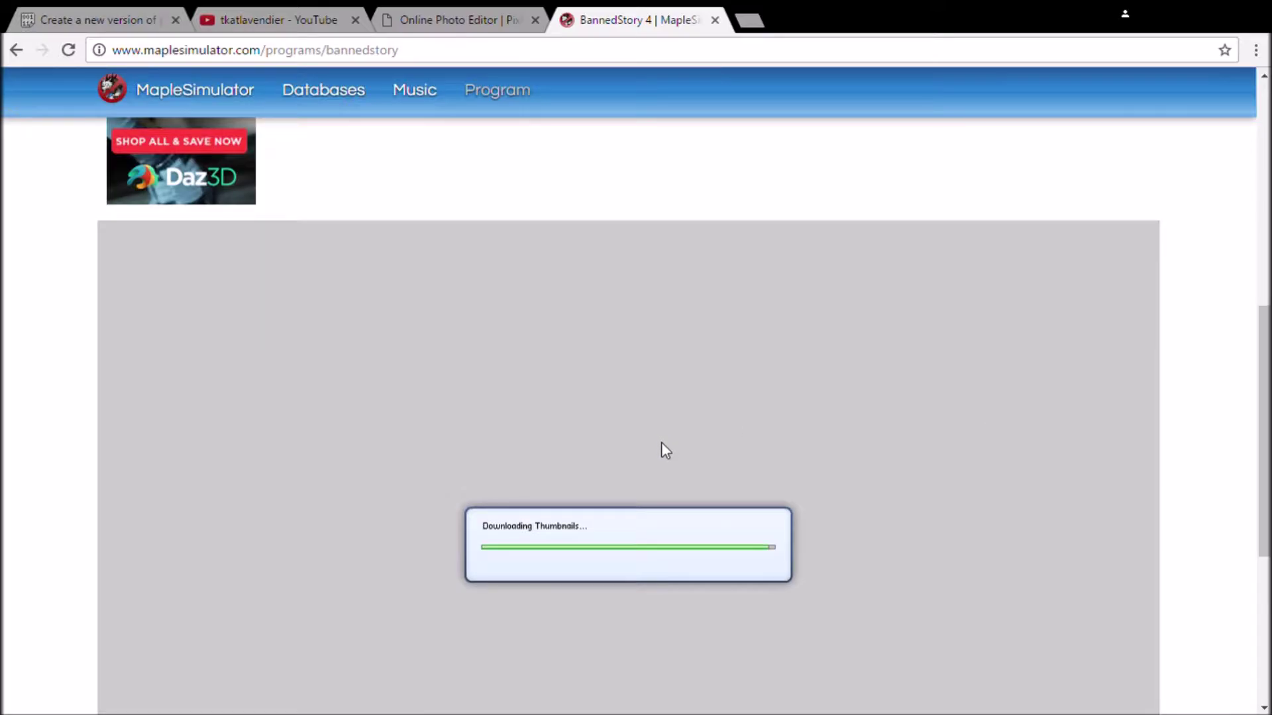
{"action": "mouse_move", "coordinate": [1262, 374]}
{"action": "left_mouse_down"}
{"action": "mouse_move", "coordinate": [1262, 430]}
{"action": "mouse_move", "coordinate": [1263, 409]}
{"action": "left_mouse_up"}
Step: Add the Blue Skin body and head from the character body items to a new character
{"action": "left_click", "coordinate": [257, 139]}
{"action": "left_click", "coordinate": [363, 173]}
{"action": "left_click", "coordinate": [193, 219]}
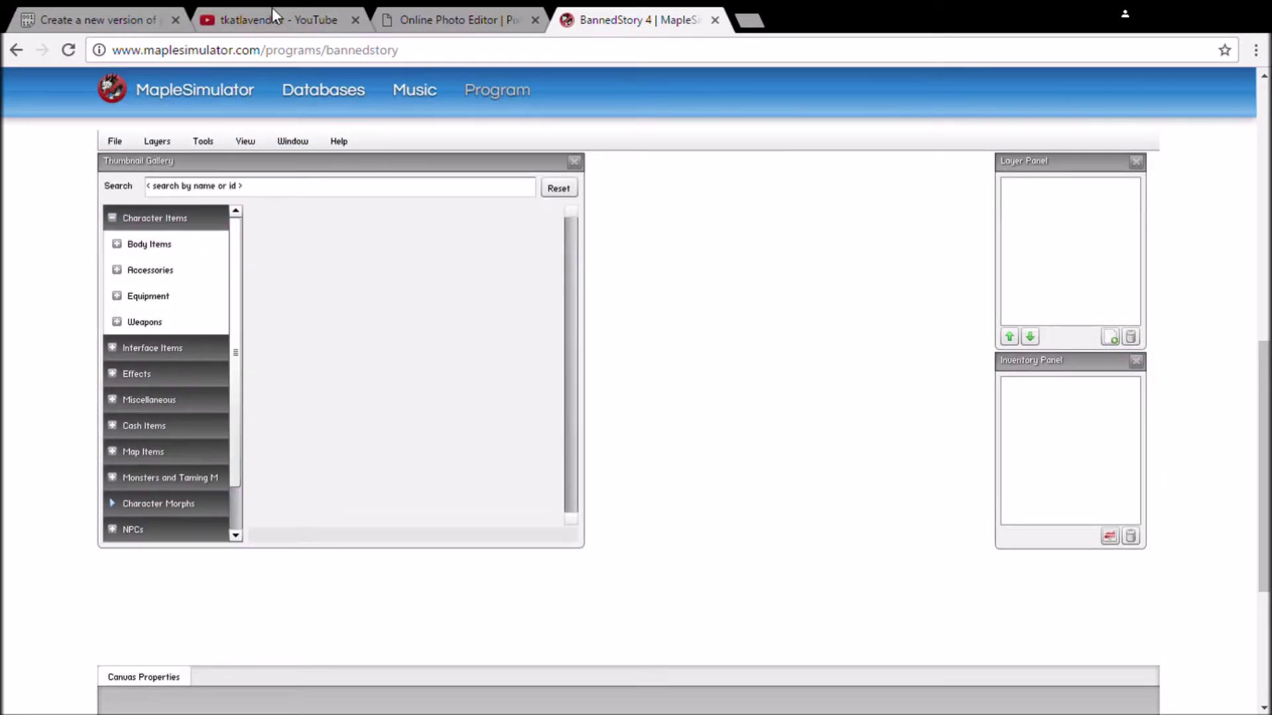
{"action": "left_click", "coordinate": [152, 244]}
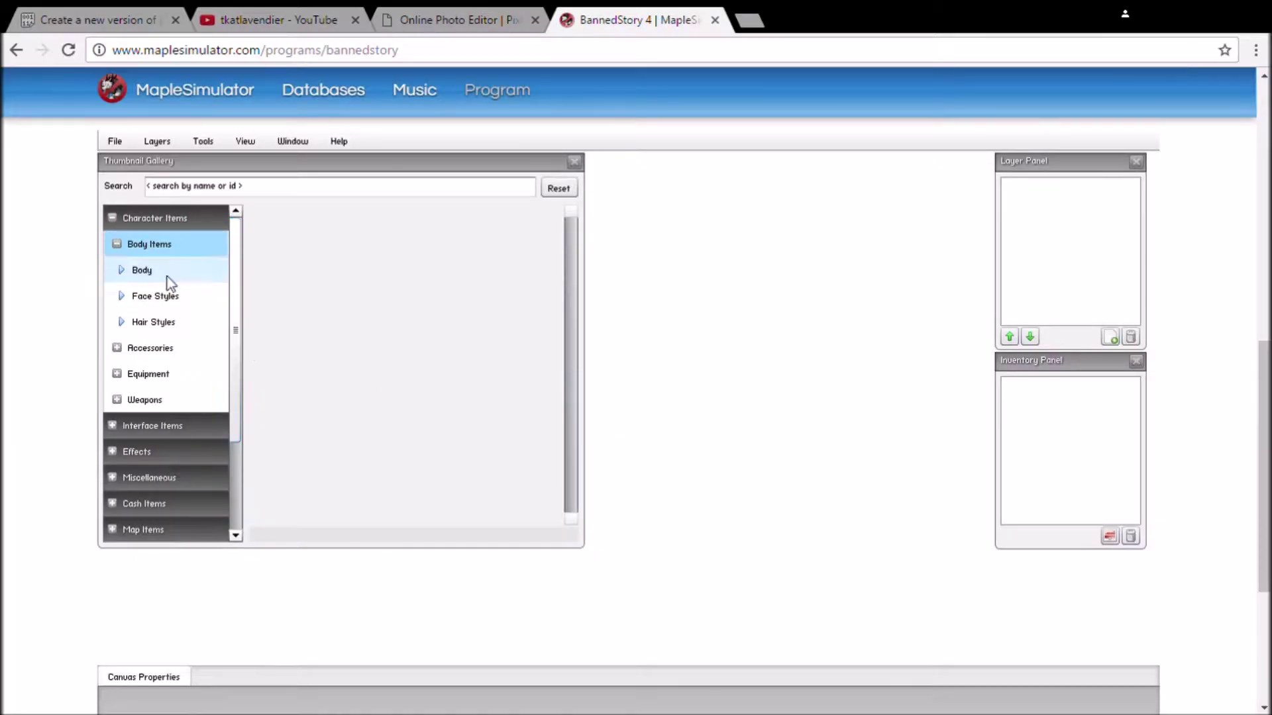
{"action": "left_click", "coordinate": [142, 270]}
{"action": "left_click", "coordinate": [268, 332]}
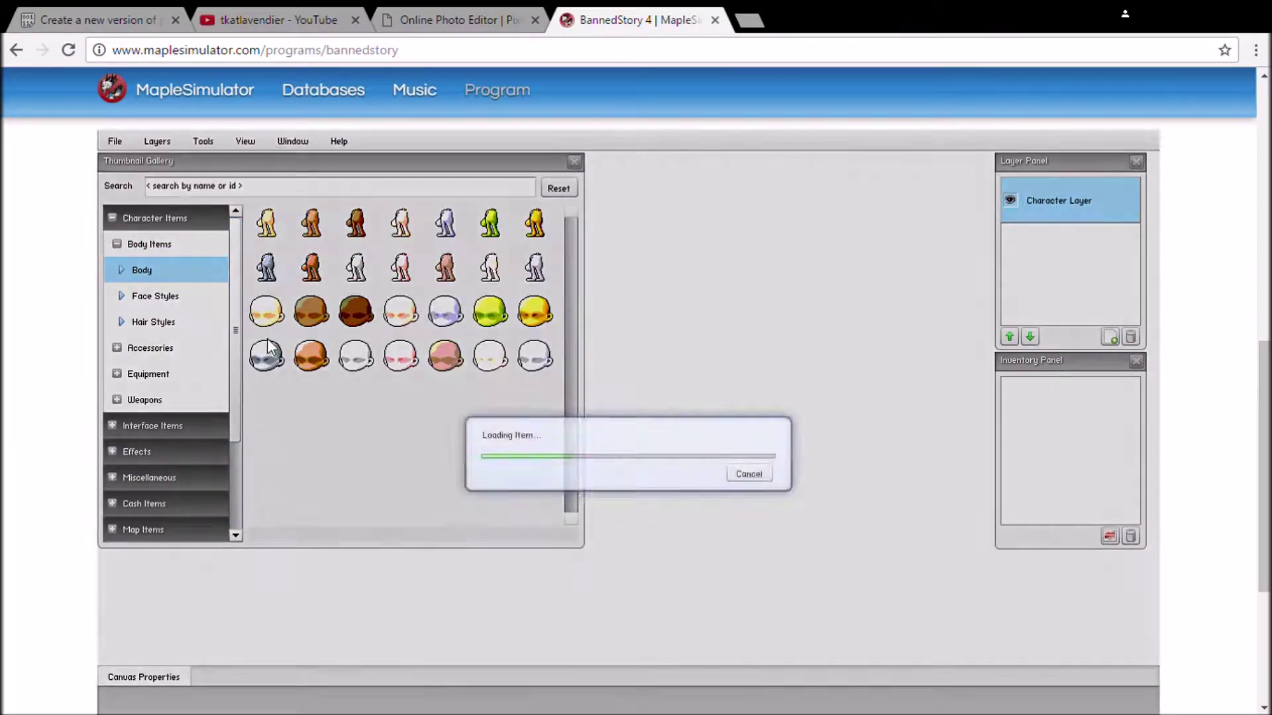
Step: Give the character a female face style and the Classy Sass hair style
{"action": "left_click", "coordinate": [155, 296]}
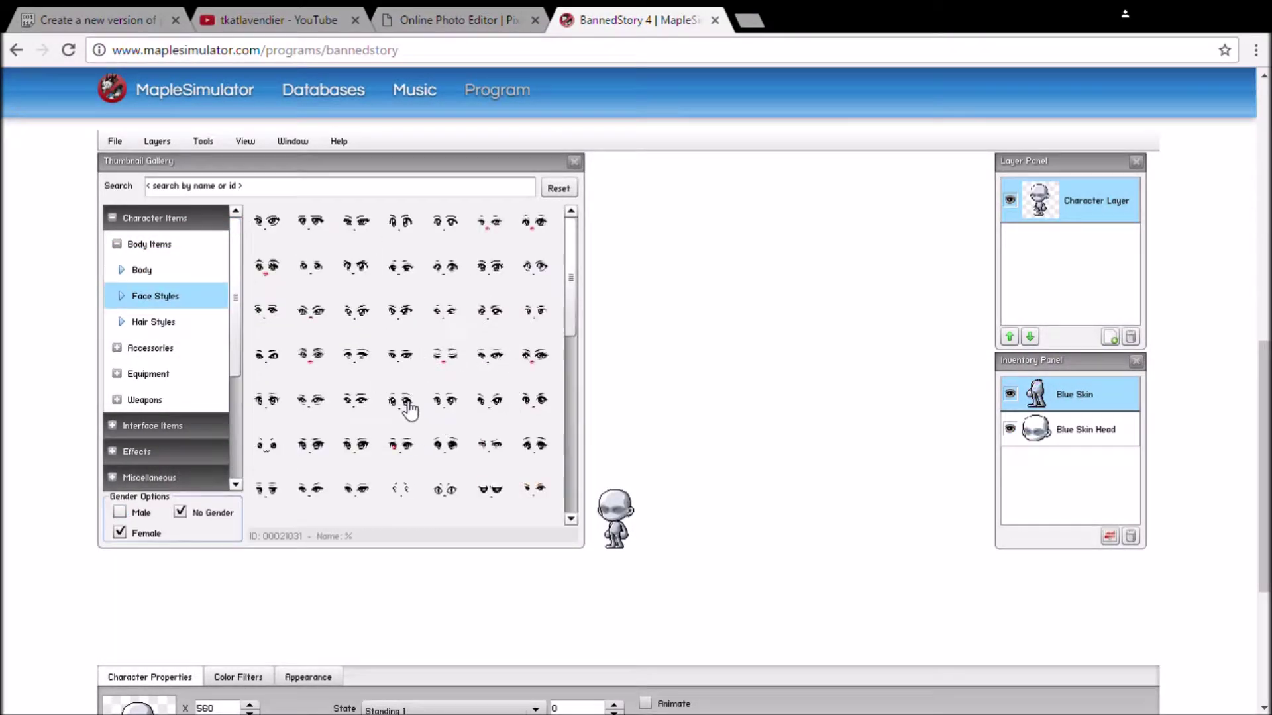
{"action": "left_click", "coordinate": [410, 400]}
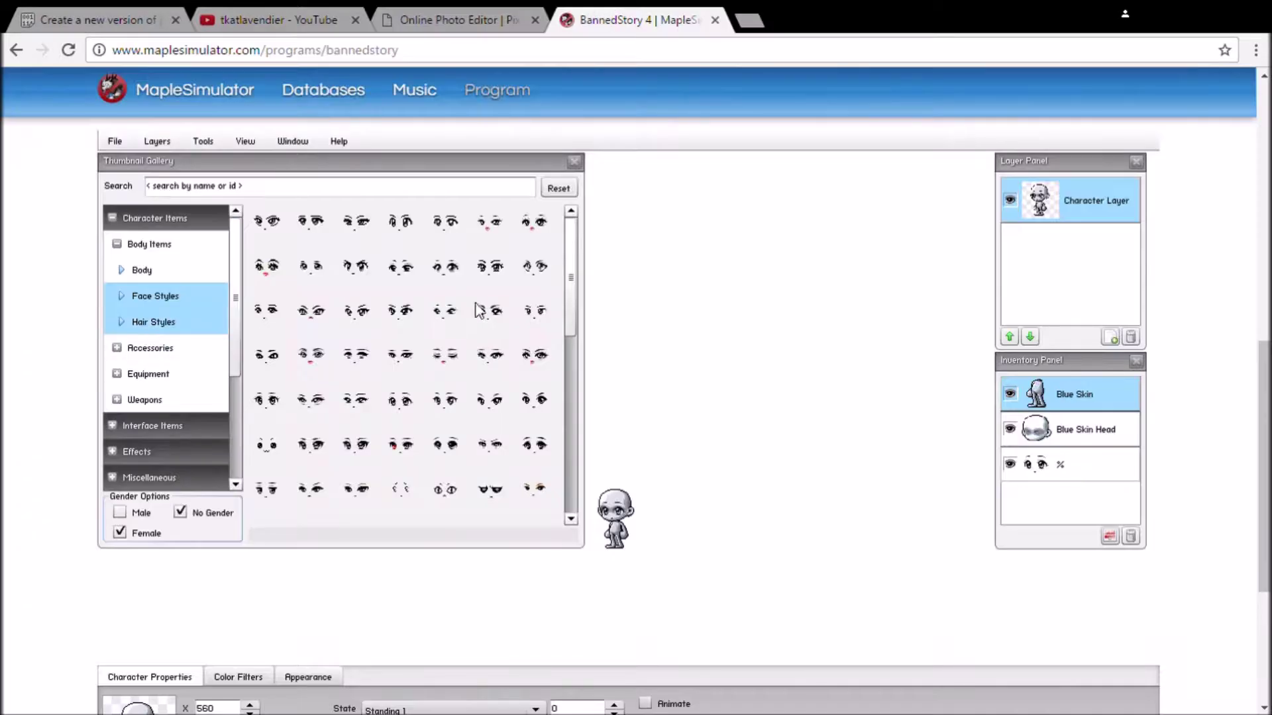
{"action": "scroll", "coordinate": [547, 259], "scroll_direction": "down", "scroll_amount": 1}
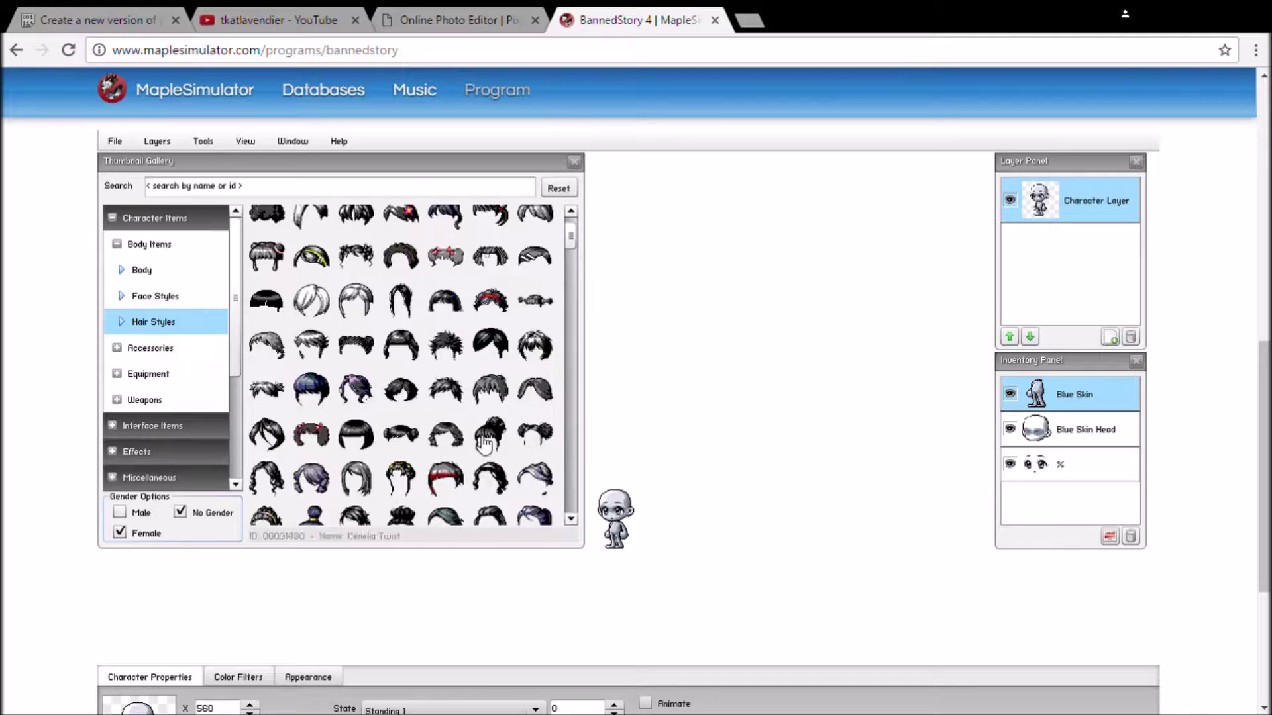
{"action": "left_click", "coordinate": [475, 441]}
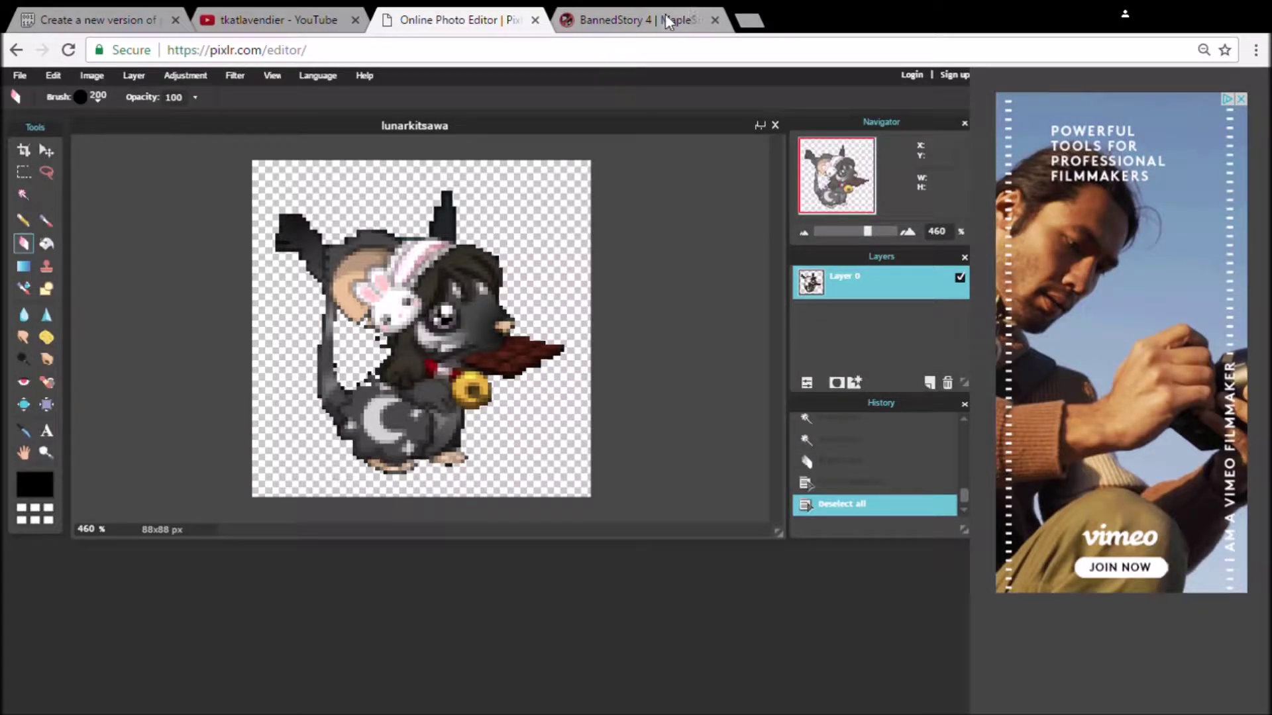
Step: Return to BannedStory and look through the face accessories for the character
{"action": "left_click", "coordinate": [665, 20]}
{"action": "left_click", "coordinate": [159, 349]}
{"action": "left_click", "coordinate": [170, 246]}
{"action": "left_click", "coordinate": [166, 295]}
{"action": "left_click_drag", "start_coordinate": [571, 225], "coordinate": [571, 450]}
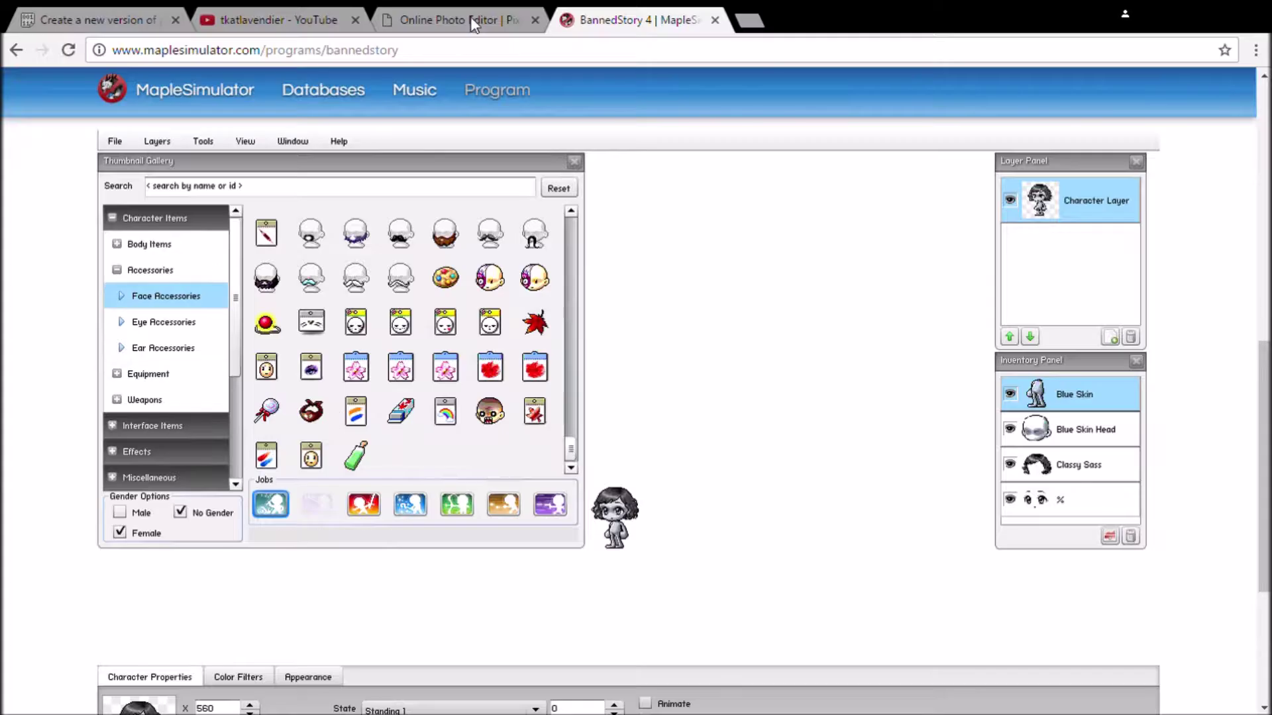
Step: Search the item gallery for mouse and add the white mouse ears from the hats to the character
{"action": "left_click", "coordinate": [474, 24]}
{"action": "left_click", "coordinate": [628, 20]}
{"action": "left_click", "coordinate": [199, 186]}
{"action": "type", "text": "mouse"}
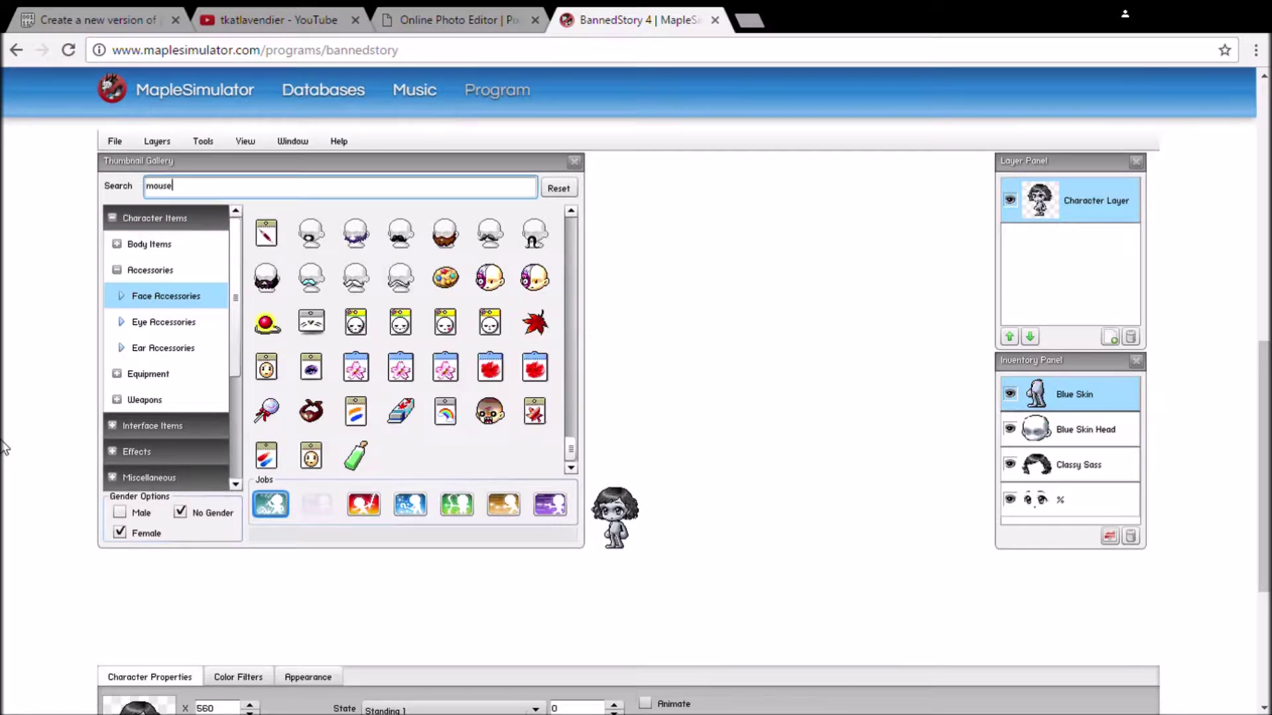
{"action": "key", "text": "Return"}
{"action": "left_click", "coordinate": [211, 298]}
{"action": "left_click", "coordinate": [266, 223]}
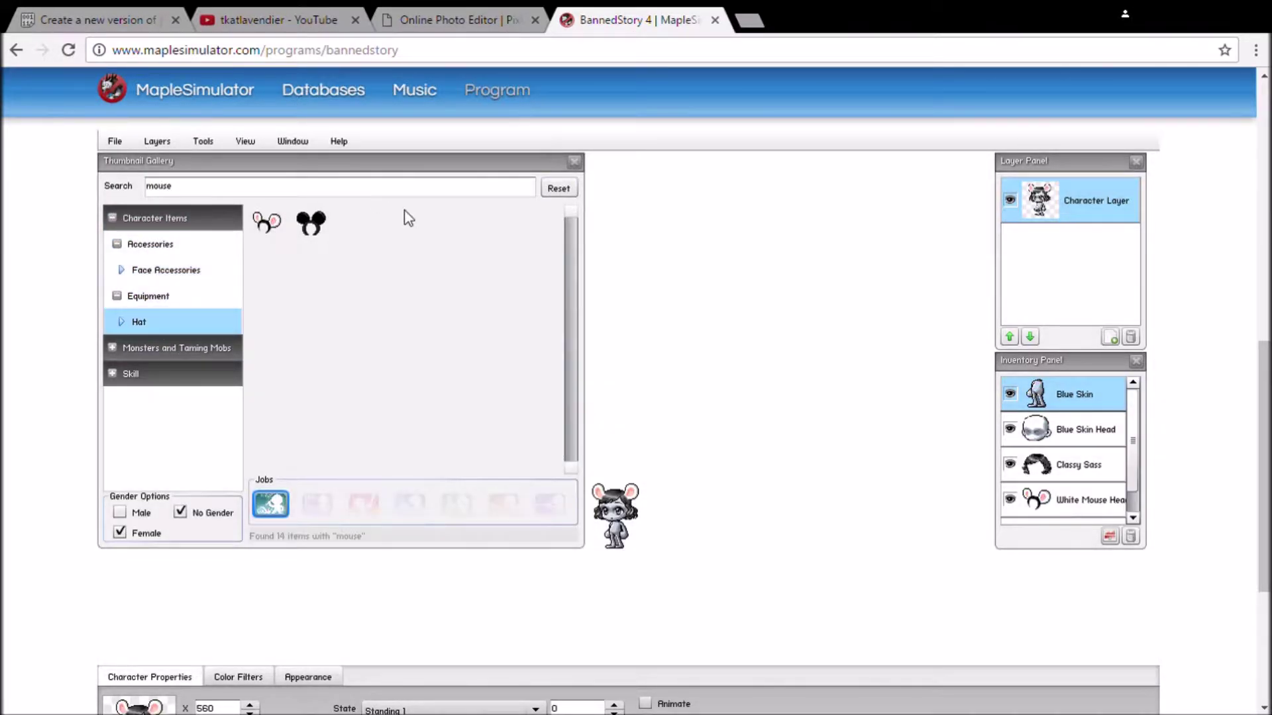
Step: Search the item gallery for tail and add the white fluffy cat tail with a pink bow from the capes
{"action": "scroll", "coordinate": [464, 331], "scroll_direction": "down", "scroll_amount": 1}
{"action": "scroll", "coordinate": [511, 398], "scroll_direction": "up", "scroll_amount": 2}
{"action": "double_click", "coordinate": [418, 284]}
{"action": "type", "text": "tail"}
{"action": "key", "text": "Return"}
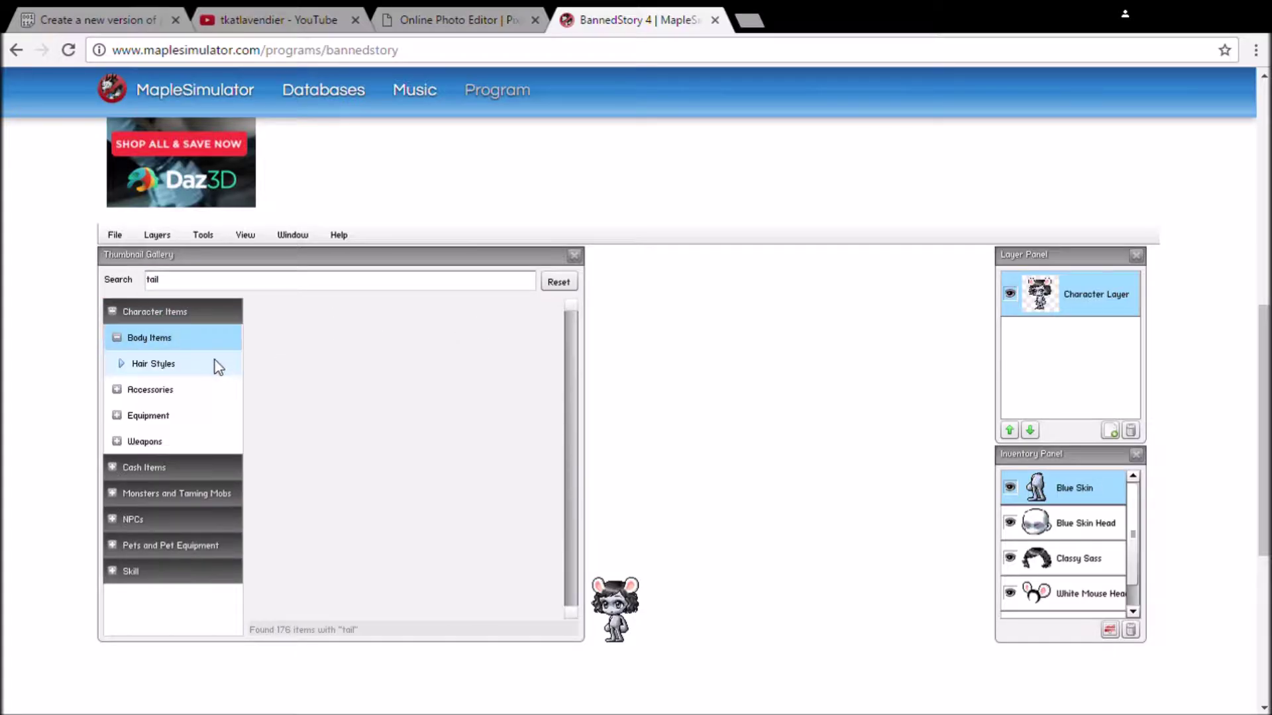
{"action": "left_click", "coordinate": [149, 466]}
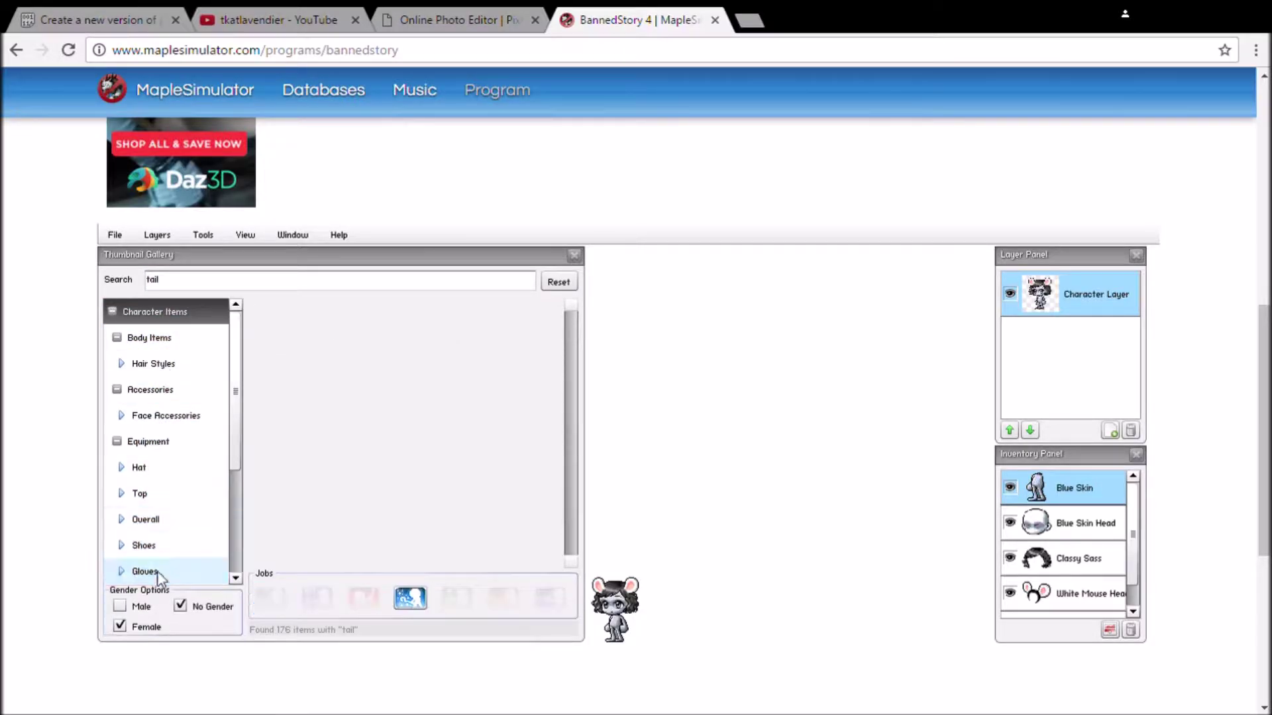
{"action": "scroll", "coordinate": [185, 507], "scroll_direction": "down", "scroll_amount": 1}
{"action": "left_click", "coordinate": [187, 514]}
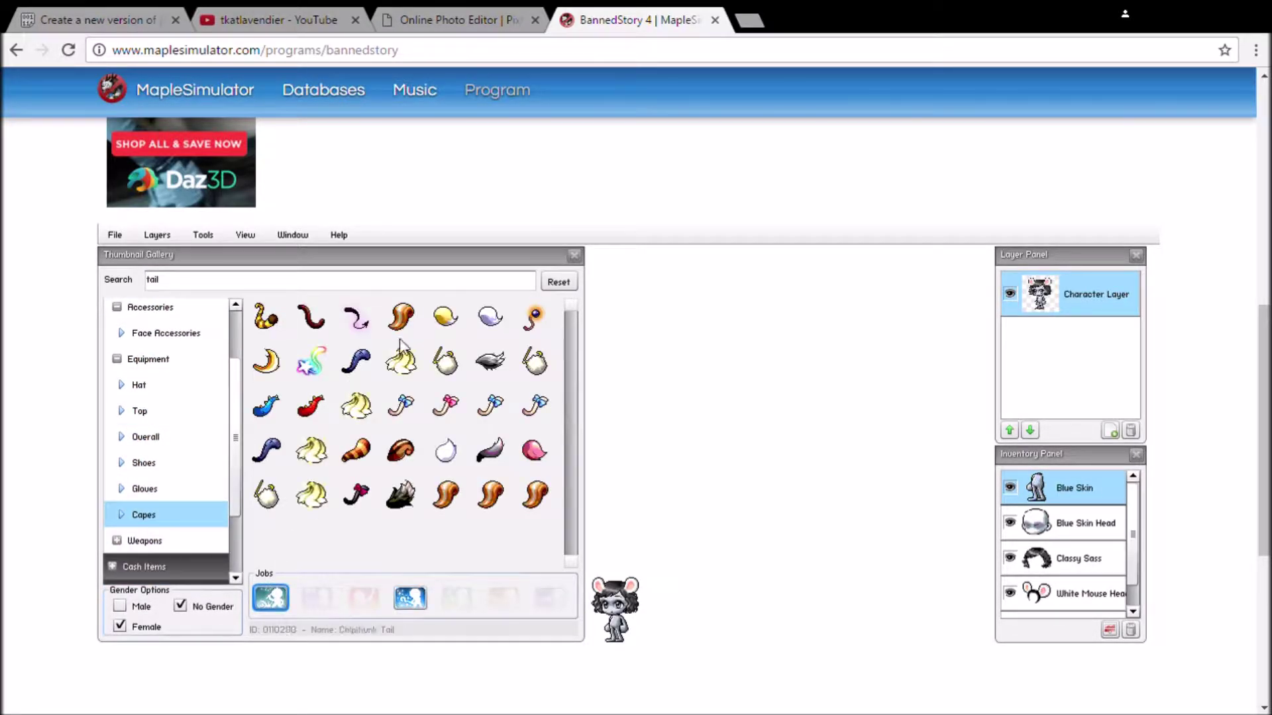
{"action": "left_click", "coordinate": [445, 405]}
Step: Reset the item search and dress the character in the Pink Top and the pink bootcut trousers from the equipment
{"action": "left_click", "coordinate": [559, 281]}
{"action": "left_click", "coordinate": [457, 20]}
{"action": "left_click", "coordinate": [650, 18]}
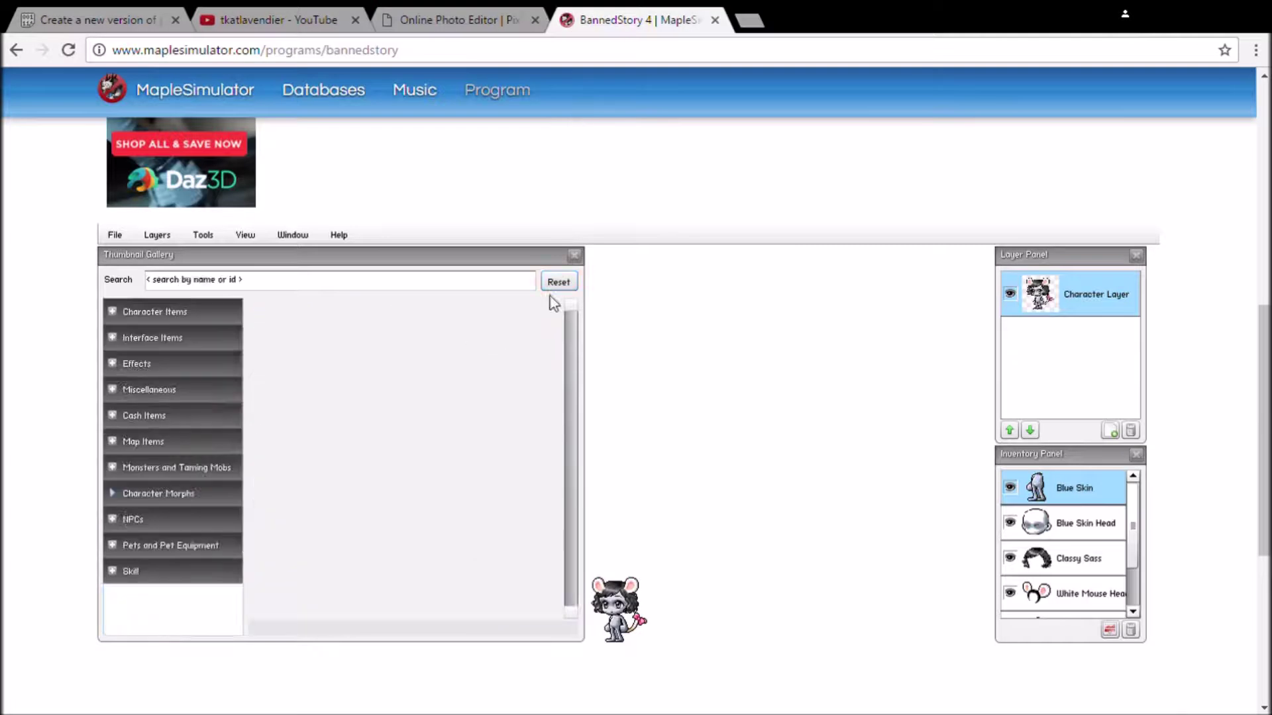
{"action": "left_click", "coordinate": [154, 311]}
{"action": "left_click", "coordinate": [149, 337]}
{"action": "left_click", "coordinate": [159, 391]}
{"action": "left_click", "coordinate": [139, 416]}
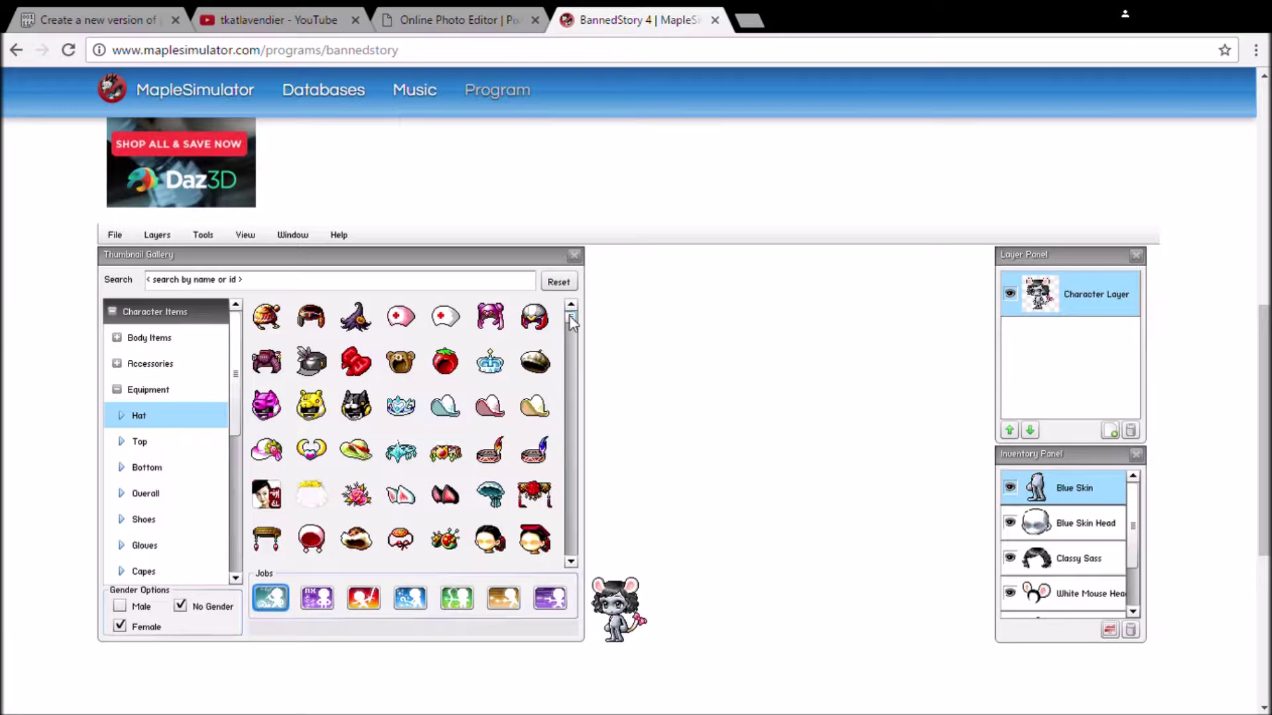
{"action": "left_click", "coordinate": [152, 442]}
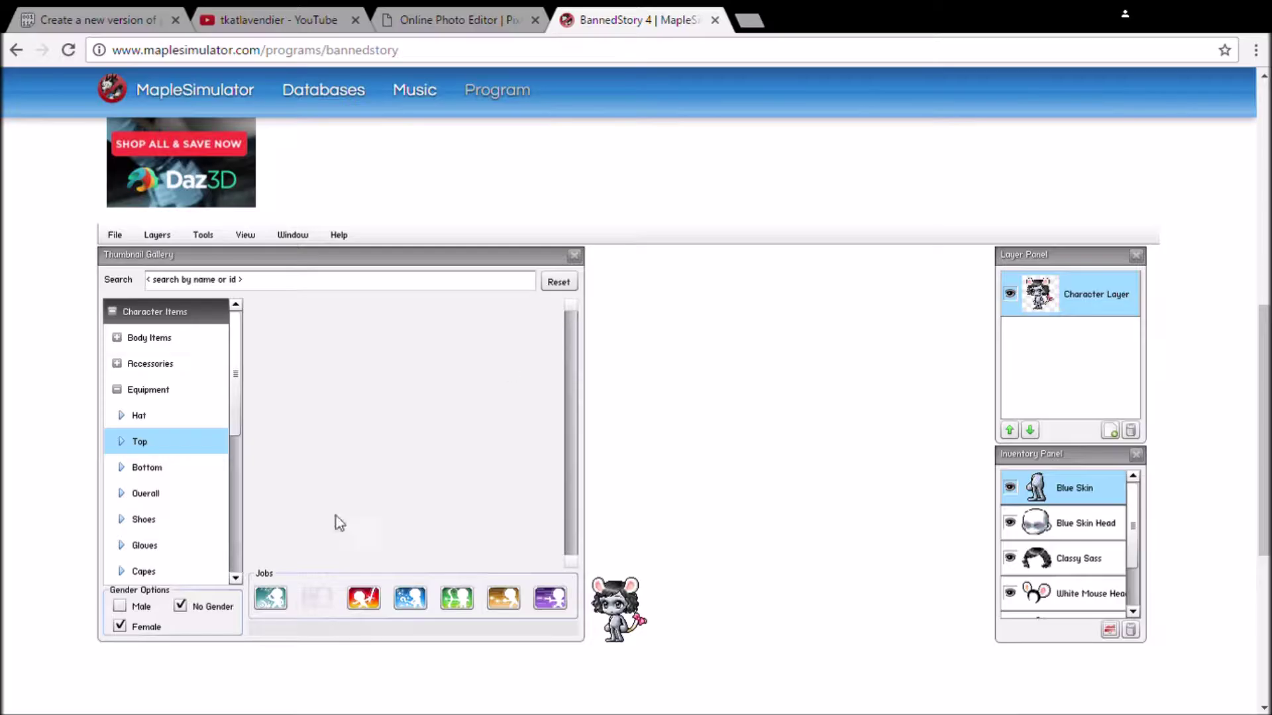
{"action": "mouse_move", "coordinate": [568, 322]}
{"action": "left_mouse_down"}
{"action": "mouse_move", "coordinate": [571, 486]}
{"action": "mouse_move", "coordinate": [571, 320]}
{"action": "left_mouse_up"}
{"action": "left_click", "coordinate": [320, 413]}
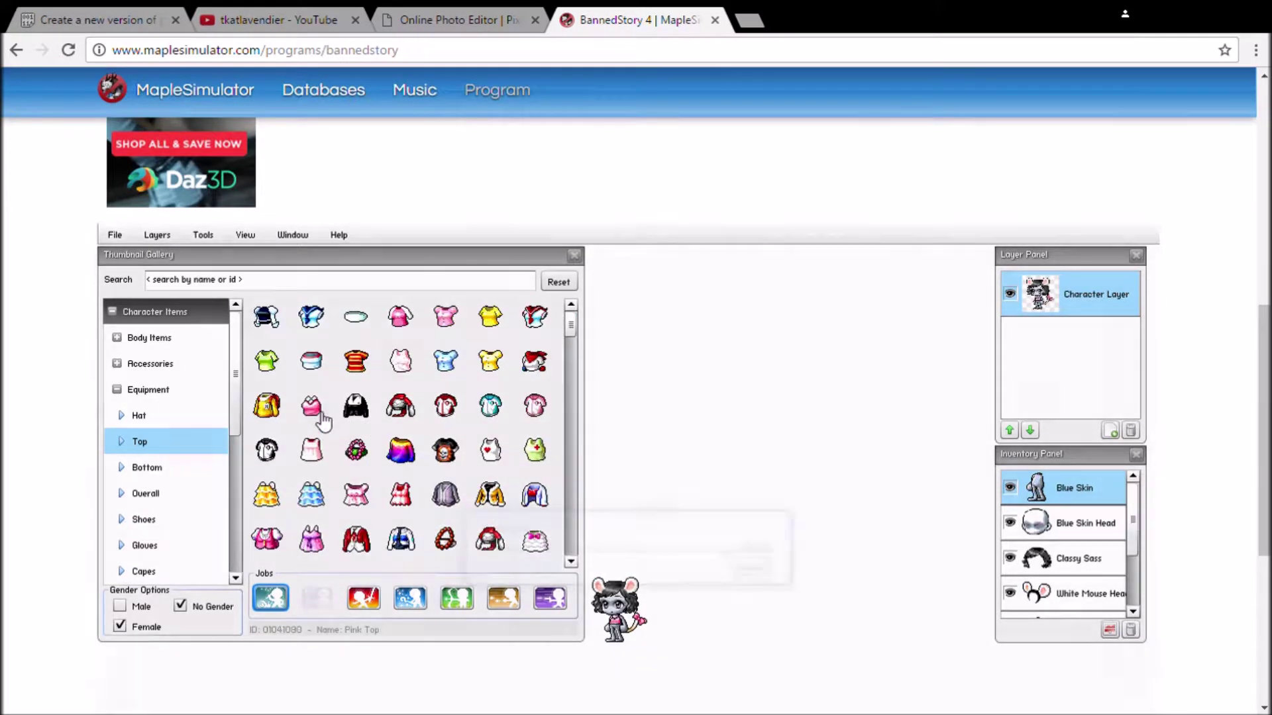
{"action": "left_click", "coordinate": [147, 468]}
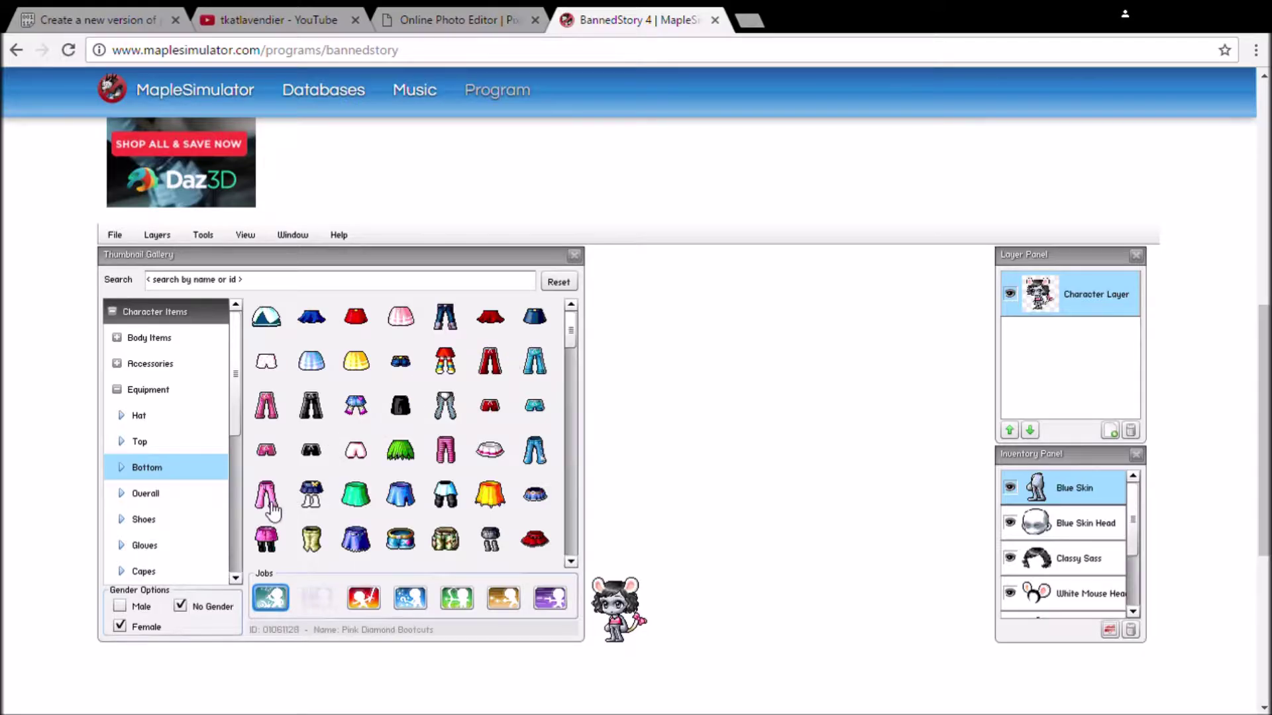
{"action": "left_click", "coordinate": [133, 520]}
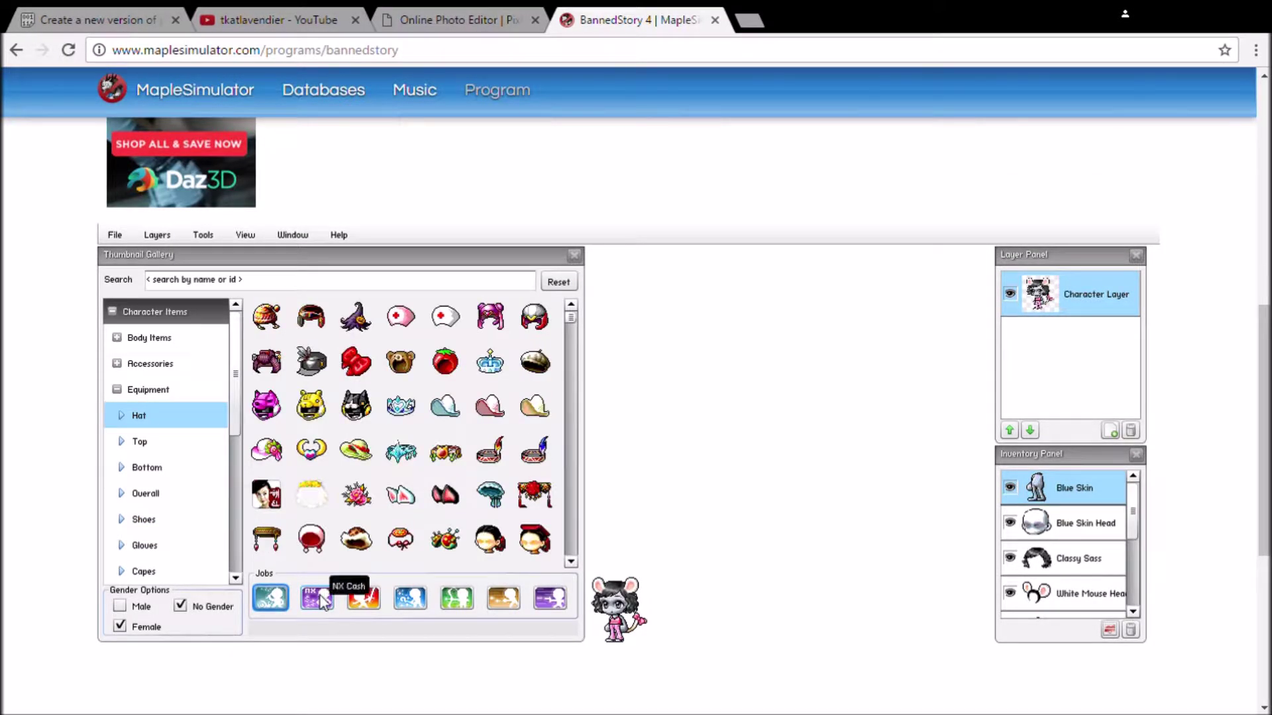
Step: Try the white bunny hat on the character, and bring back the white mouse ears by searching for mouse
{"action": "scroll", "coordinate": [571, 335], "scroll_direction": "down", "scroll_amount": 5}
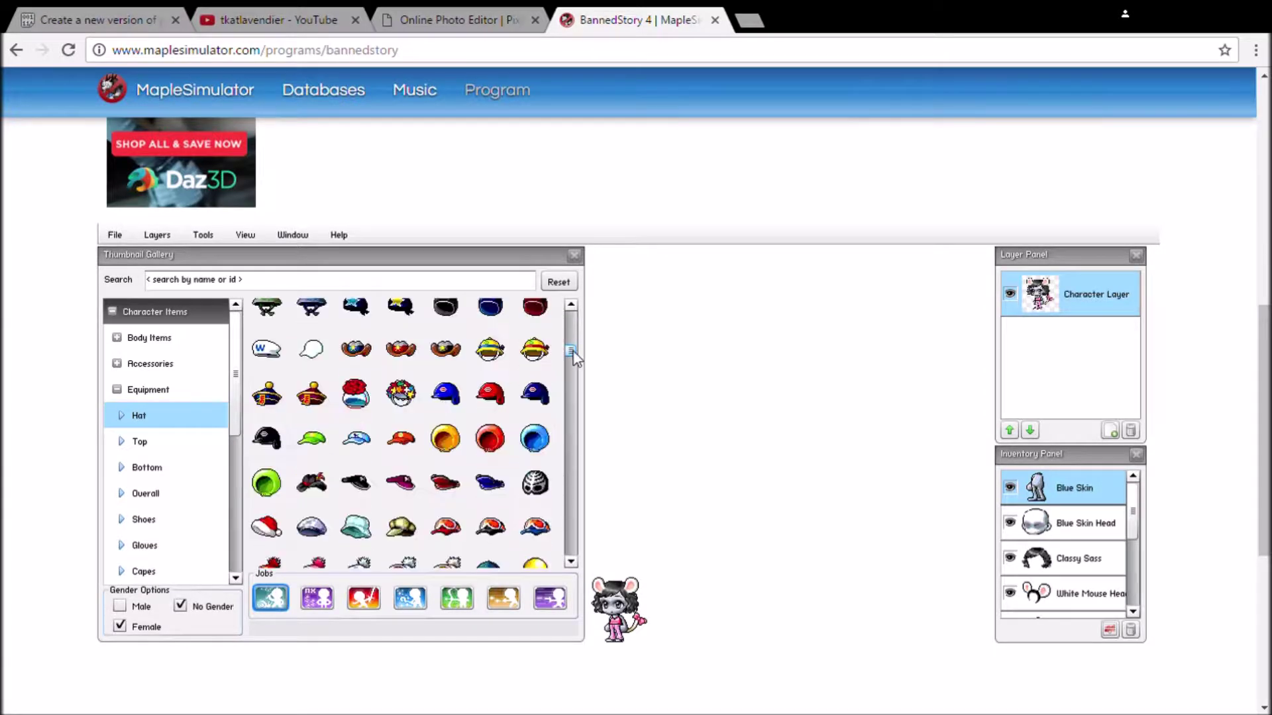
{"action": "left_click", "coordinate": [416, 514]}
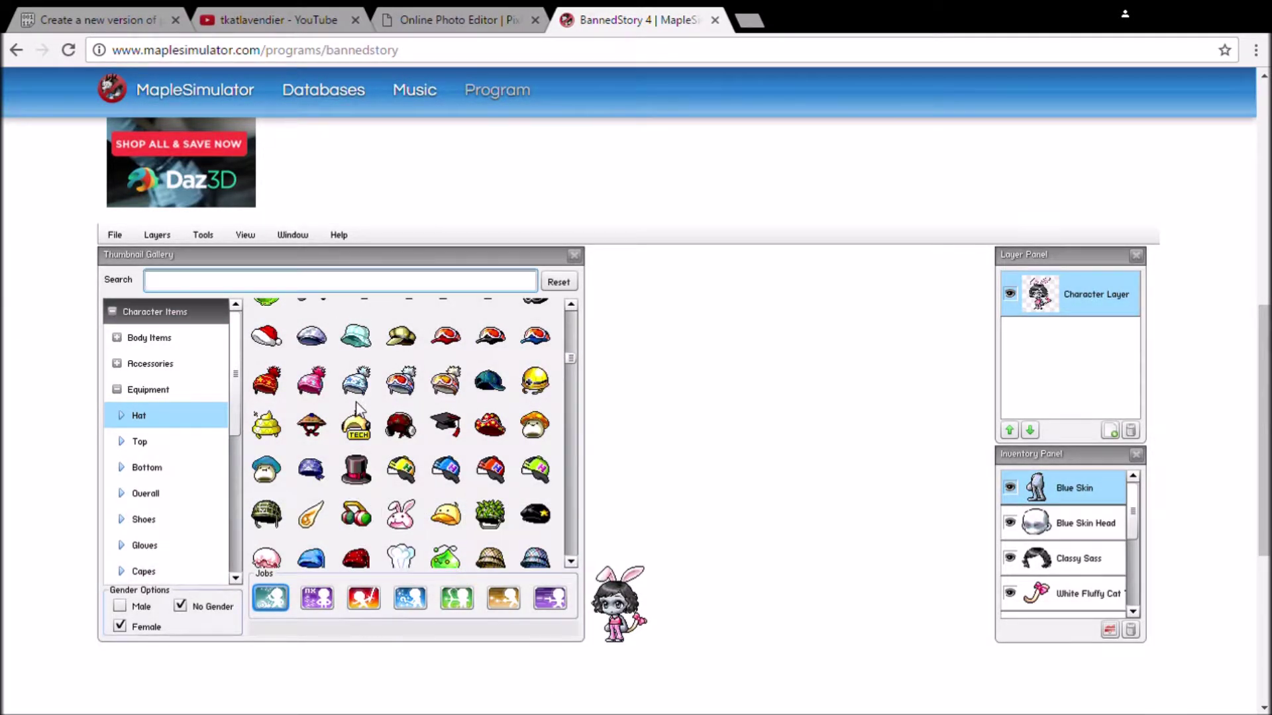
{"action": "left_click", "coordinate": [158, 312]}
{"action": "left_click", "coordinate": [174, 364]}
{"action": "left_click", "coordinate": [165, 390]}
{"action": "left_click", "coordinate": [266, 316]}
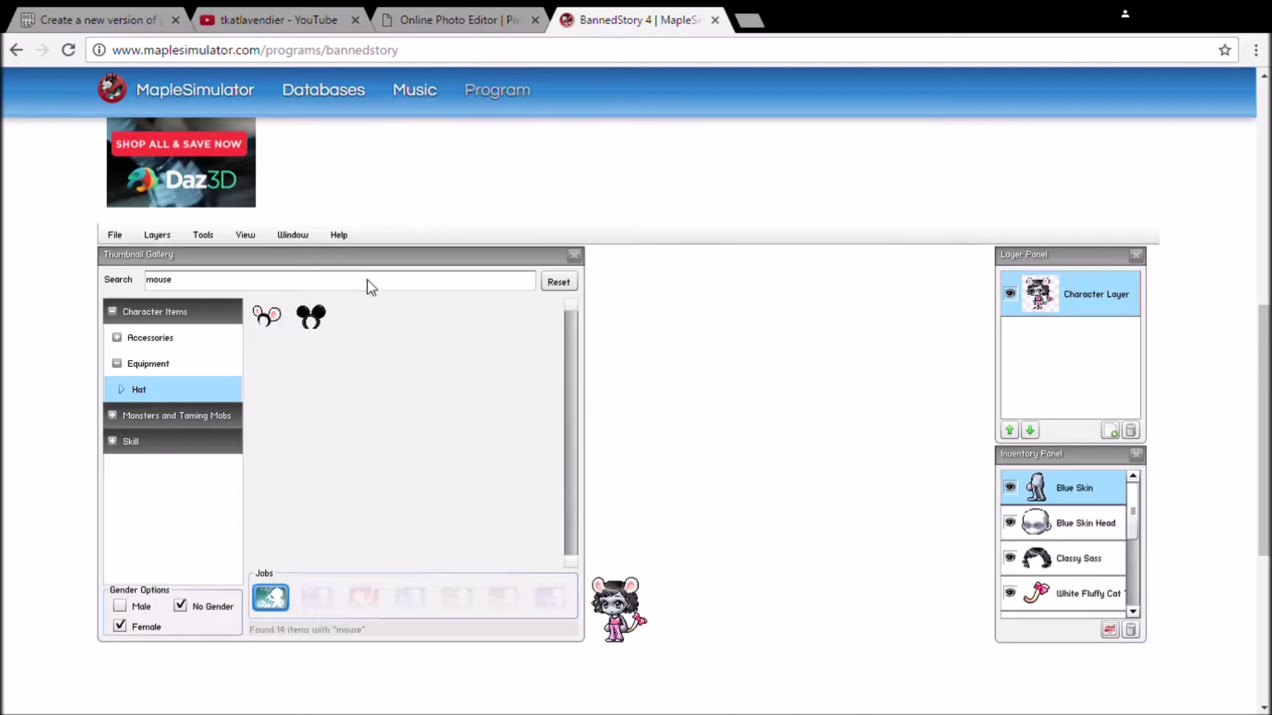
Step: Search the items for chocolate and add the Sweet Chocolate cash item to the canvas
{"action": "key", "text": "Return"}
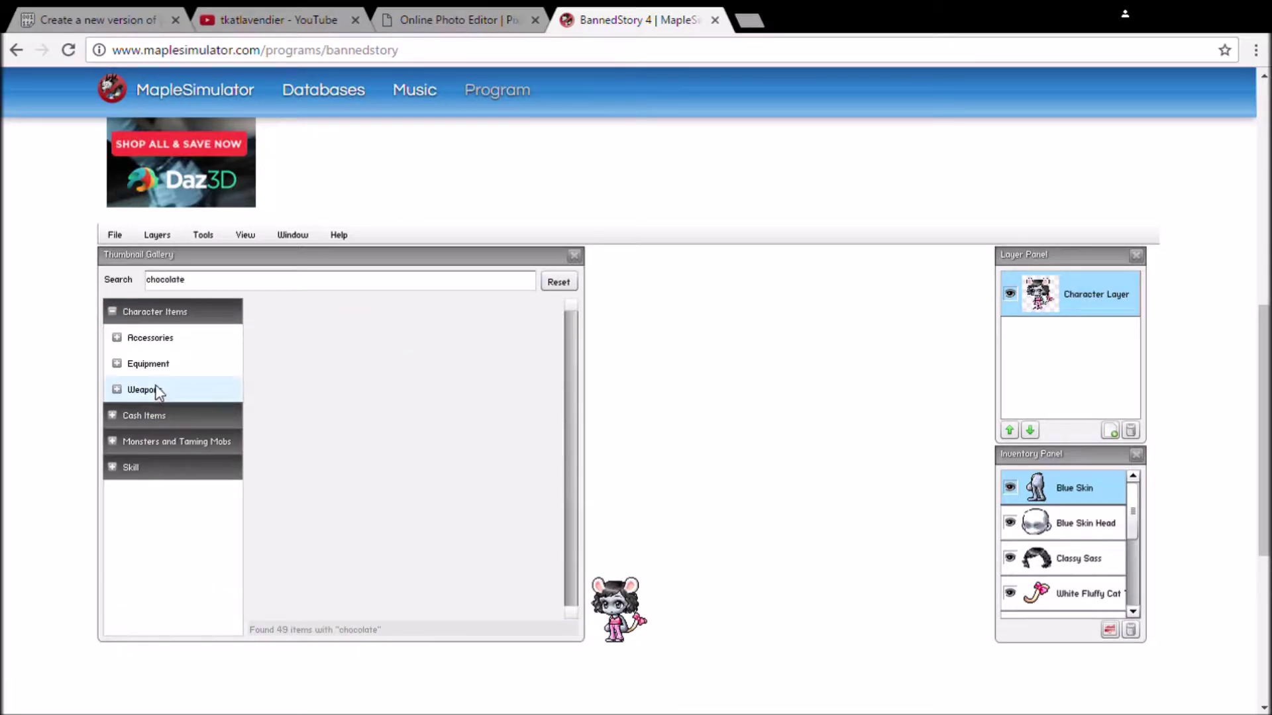
{"action": "left_click", "coordinate": [204, 441]}
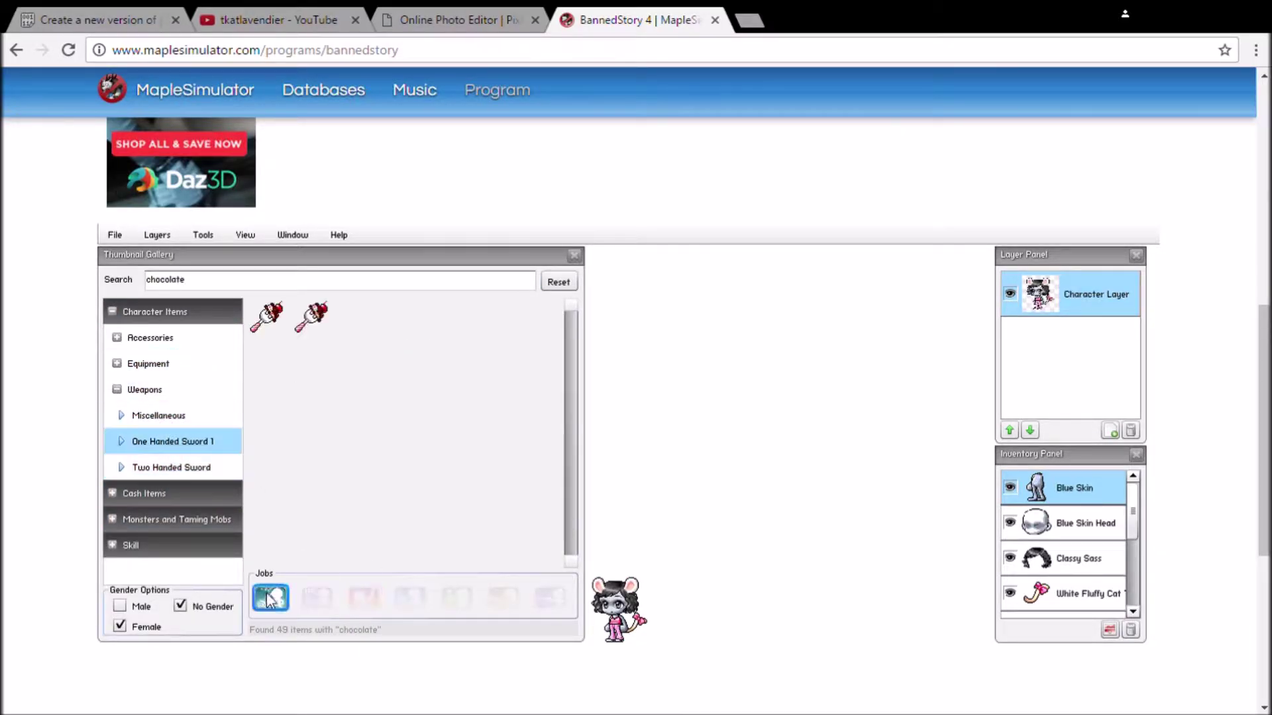
{"action": "left_click", "coordinate": [205, 416]}
{"action": "left_click", "coordinate": [152, 493]}
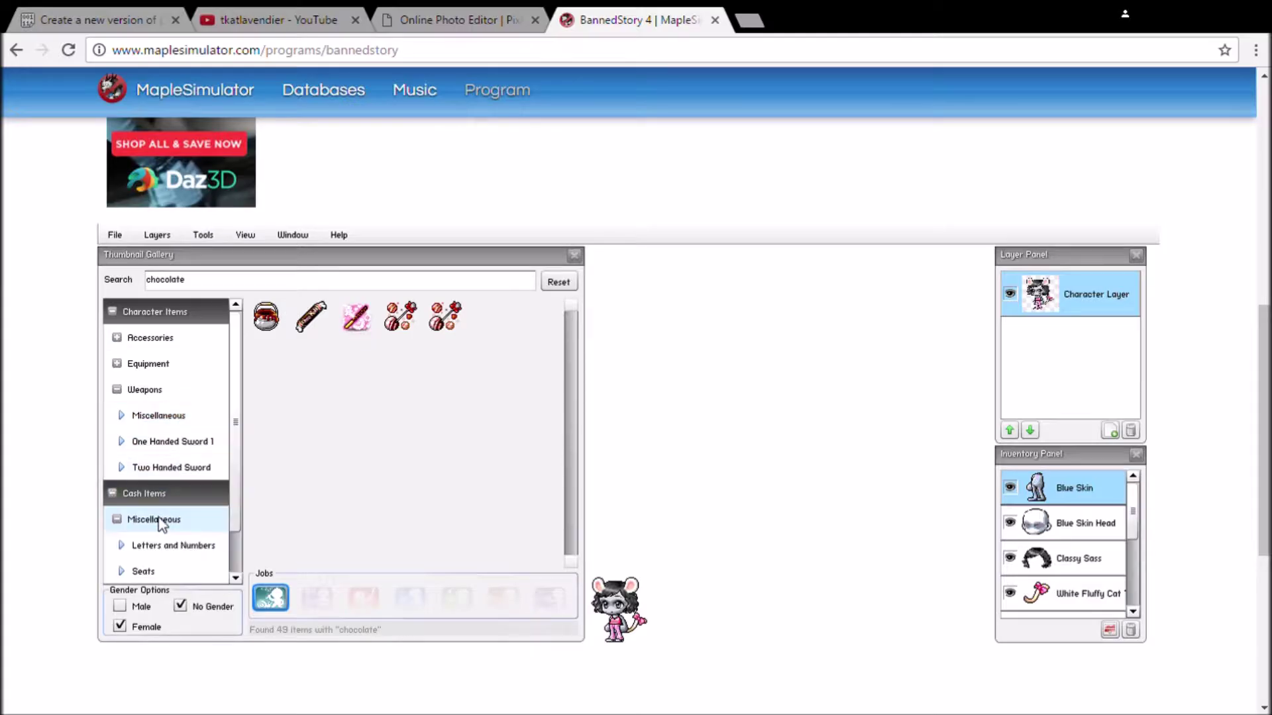
{"action": "left_click", "coordinate": [173, 545]}
{"action": "left_click", "coordinate": [491, 361]}
Step: Close the thumbnail gallery and place the chocolate bar in front of the character at about X 522, Y 430
{"action": "scroll", "coordinate": [663, 629], "scroll_direction": "down", "scroll_amount": 3}
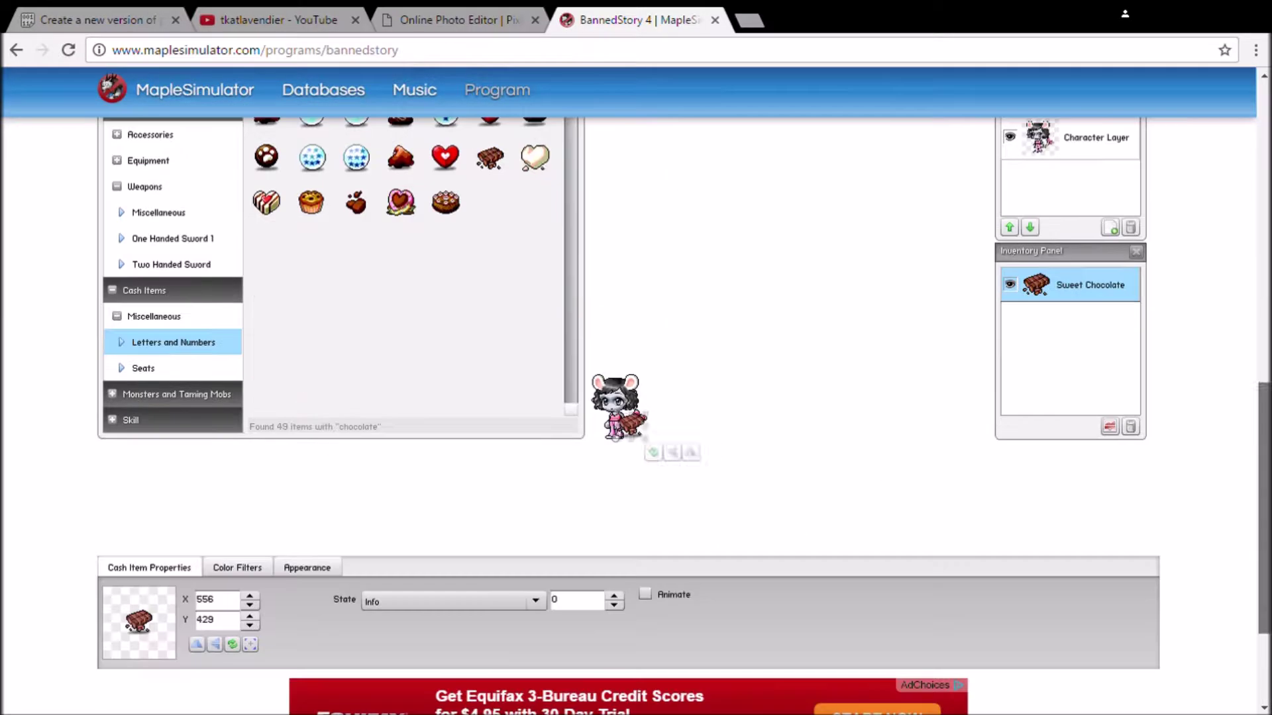
{"action": "left_click", "coordinate": [500, 533]}
{"action": "left_click_drag", "start_coordinate": [1261, 482], "coordinate": [1262, 400]}
{"action": "left_click", "coordinate": [576, 290]}
{"action": "left_click_drag", "start_coordinate": [633, 655], "coordinate": [599, 656]}
{"action": "left_click_drag", "start_coordinate": [1262, 512], "coordinate": [1262, 578]}
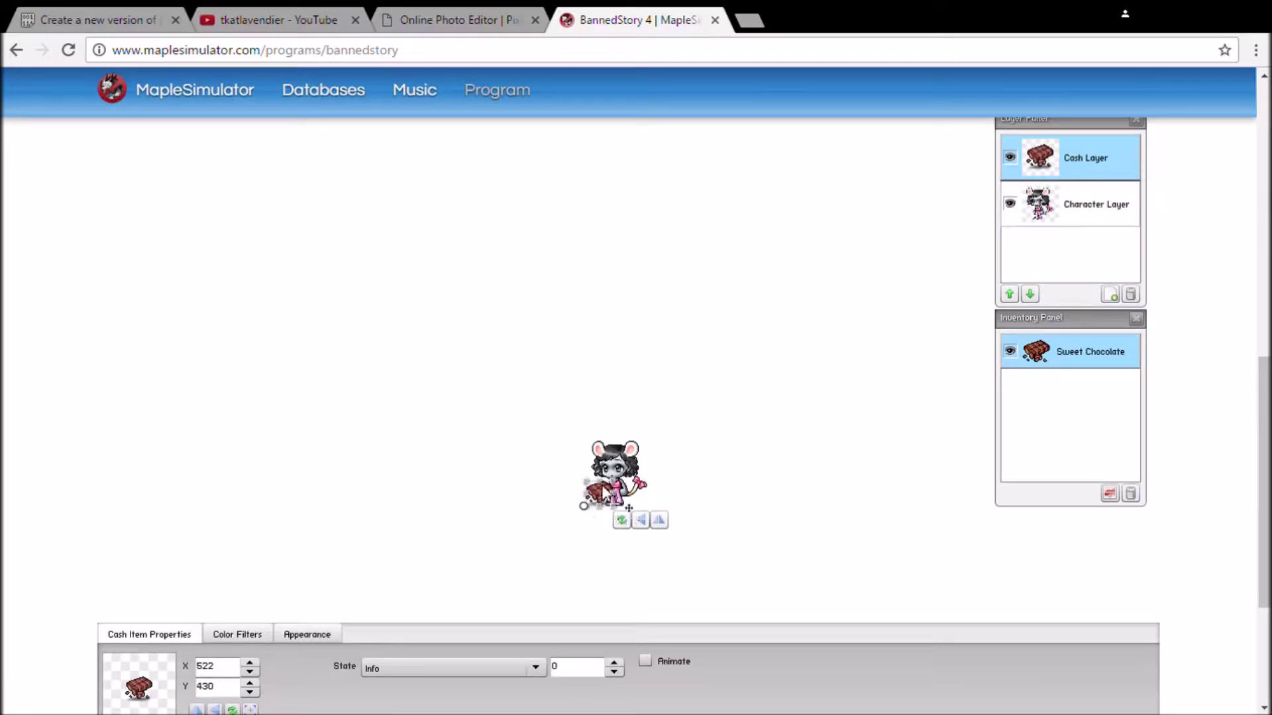
{"action": "left_click", "coordinate": [176, 336]}
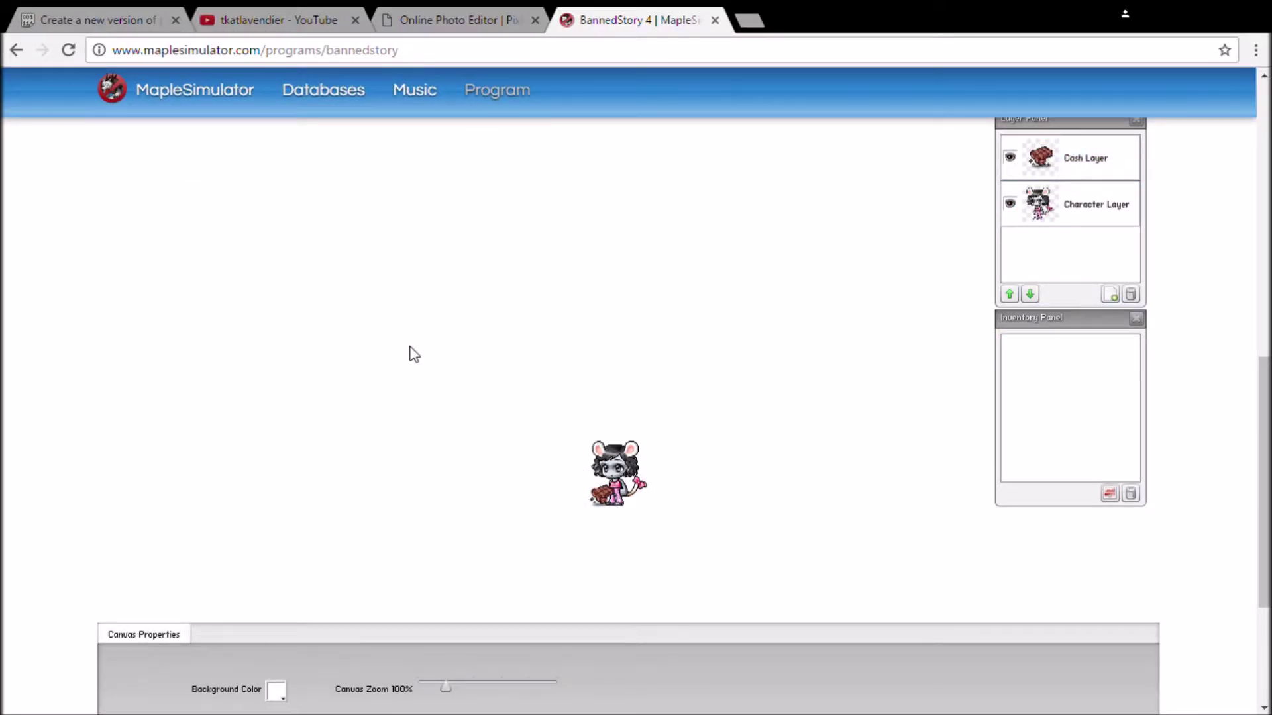
Step: Switch to Pixlr, open Screenshot (347) and crop it closely around the mouse character to about 81 x 72 px
{"action": "left_click", "coordinate": [482, 17]}
{"action": "left_click", "coordinate": [20, 76]}
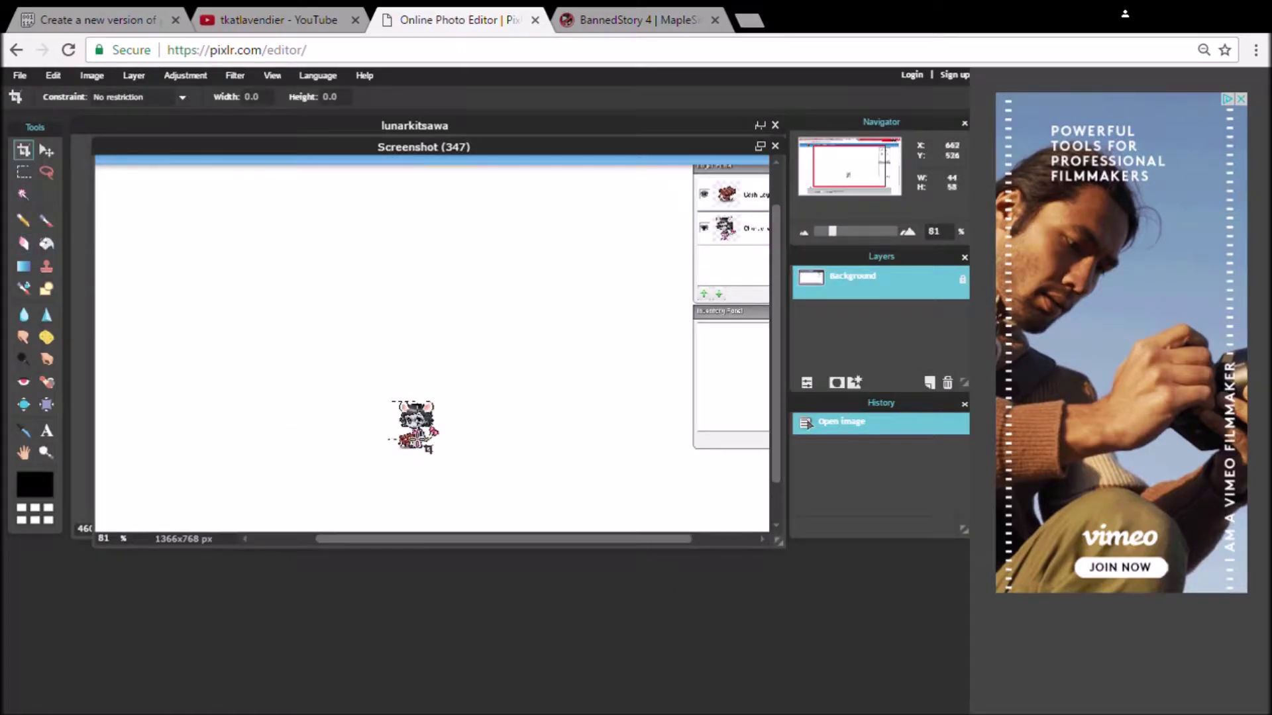
{"action": "key", "text": "Return"}
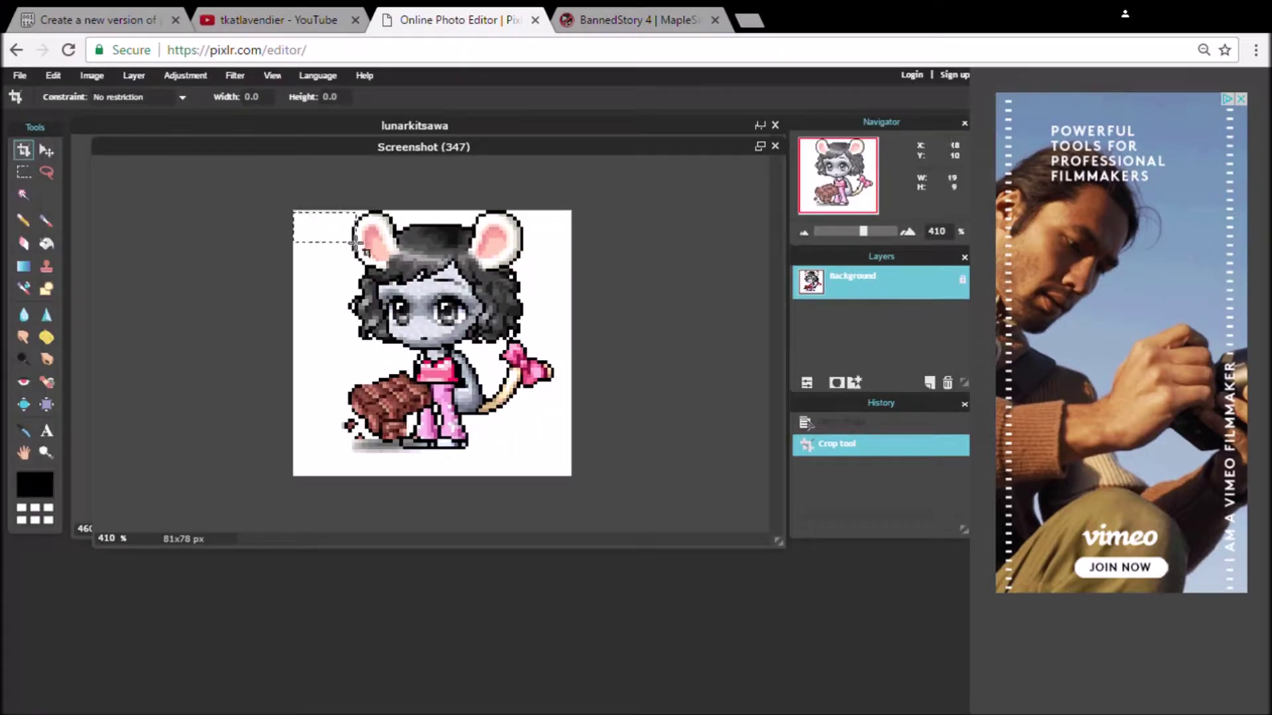
{"action": "key", "text": "Return"}
{"action": "scroll", "coordinate": [581, 457], "scroll_direction": "up", "scroll_amount": 3}
{"action": "left_click", "coordinate": [293, 23]}
{"action": "left_click", "coordinate": [435, 22]}
{"action": "left_click", "coordinate": [644, 27]}
{"action": "left_click", "coordinate": [493, 16]}
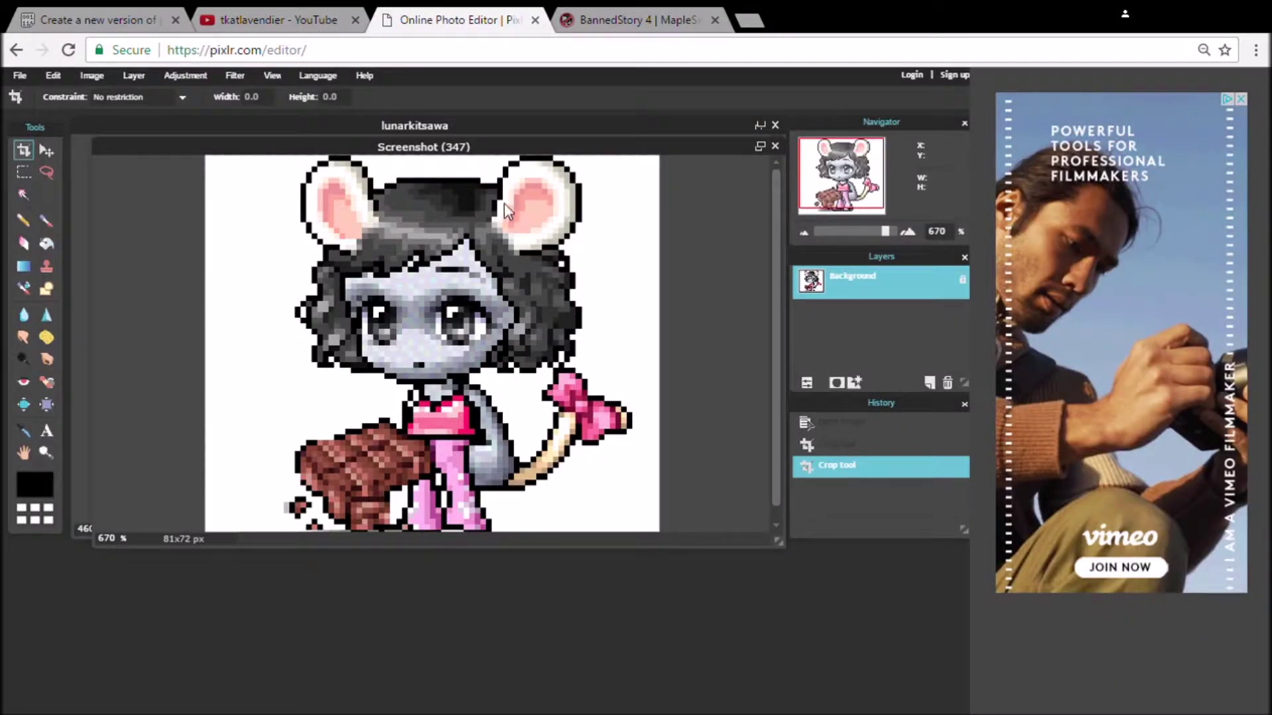
Step: Select the white outer part of the character's left ear with the Wand tool
{"action": "scroll", "coordinate": [229, 232], "scroll_direction": "up", "scroll_amount": 2}
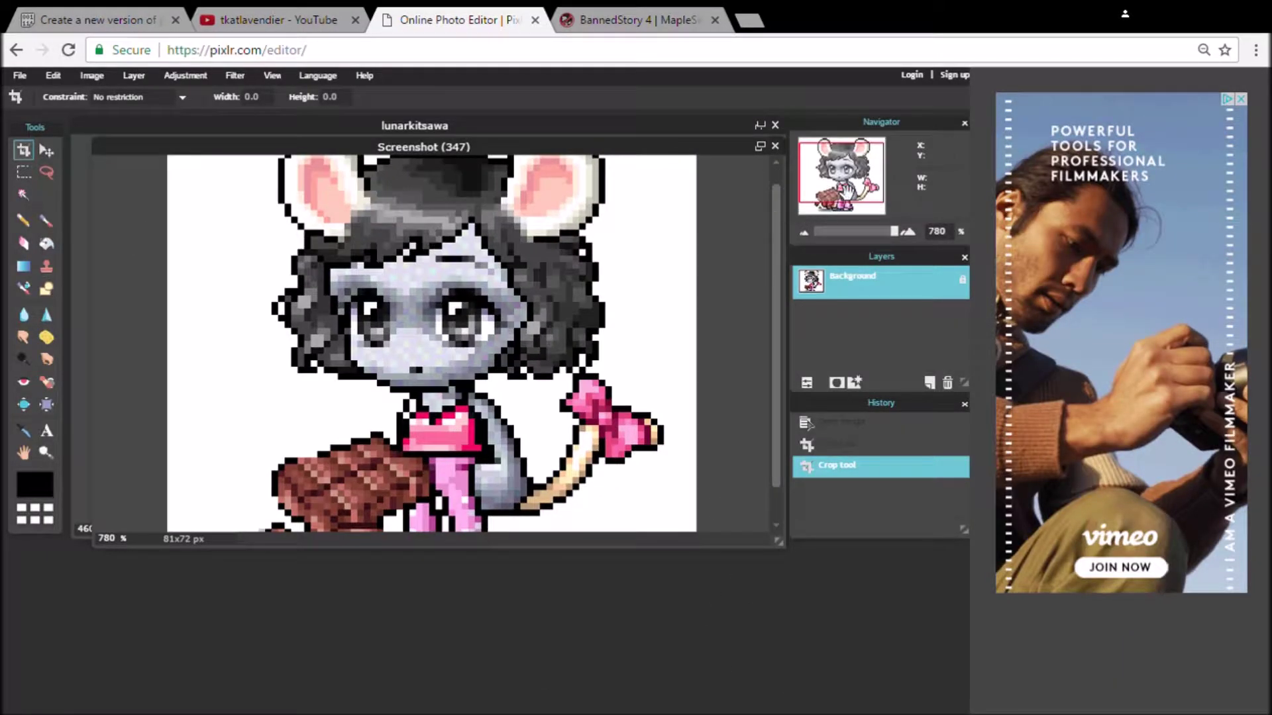
{"action": "left_click", "coordinate": [24, 195]}
{"action": "left_click", "coordinate": [317, 158]}
{"action": "left_click", "coordinate": [328, 171]}
{"action": "left_click", "coordinate": [337, 175]}
{"action": "left_click", "coordinate": [341, 178]}
{"action": "left_click", "coordinate": [358, 214]}
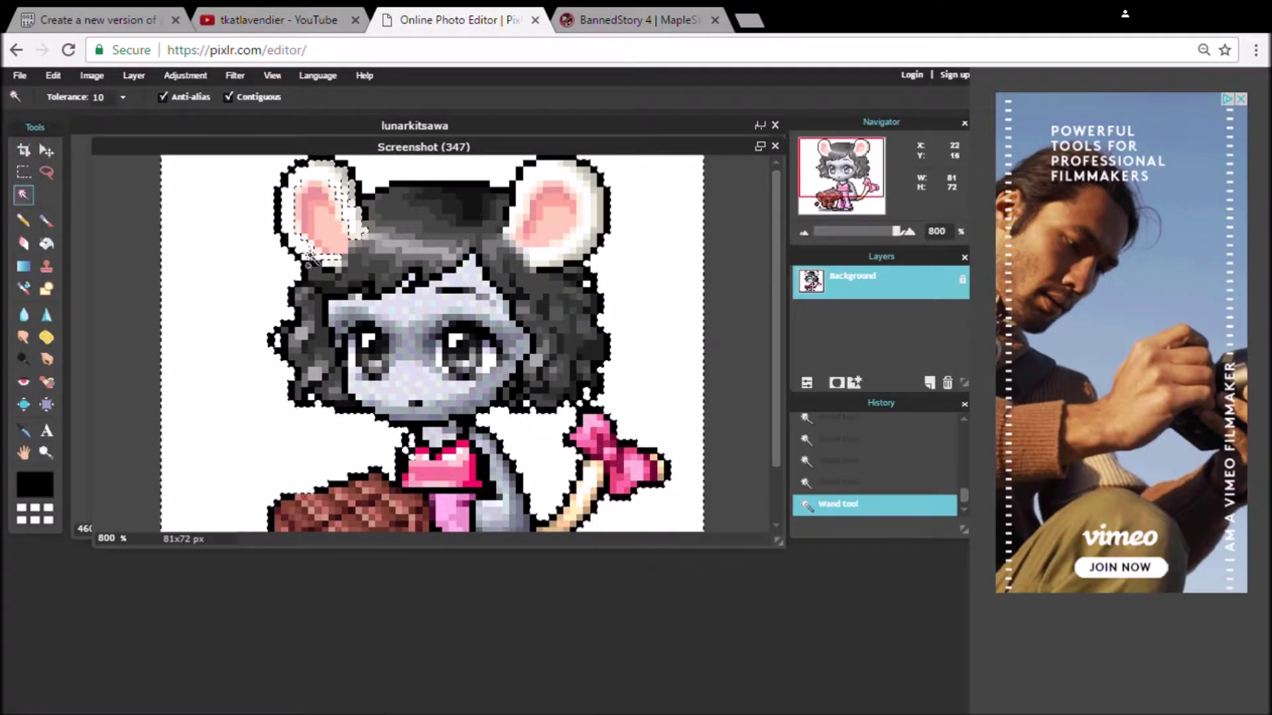
Step: Sample the dark grey hair colour and paint the selected part of the left ear with a suitably sized square brush
{"action": "left_click", "coordinate": [23, 431]}
{"action": "left_click", "coordinate": [311, 298]}
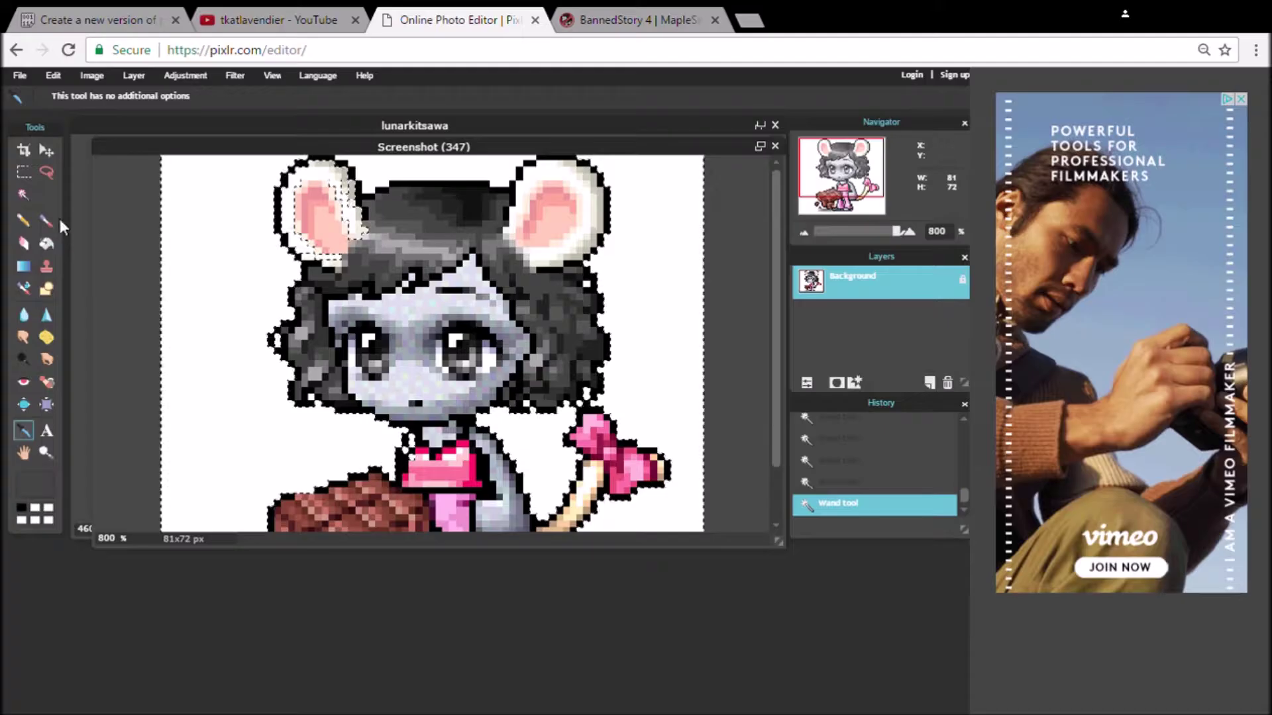
{"action": "left_click", "coordinate": [46, 220]}
{"action": "left_click", "coordinate": [93, 97]}
{"action": "left_click", "coordinate": [241, 149]}
{"action": "left_click", "coordinate": [331, 212]}
{"action": "key", "text": "ctrl+z"}
{"action": "left_click", "coordinate": [97, 96]}
{"action": "left_click", "coordinate": [235, 211]}
{"action": "left_click", "coordinate": [97, 97]}
{"action": "left_click", "coordinate": [180, 218]}
{"action": "left_click_drag", "start_coordinate": [340, 219], "coordinate": [321, 235]}
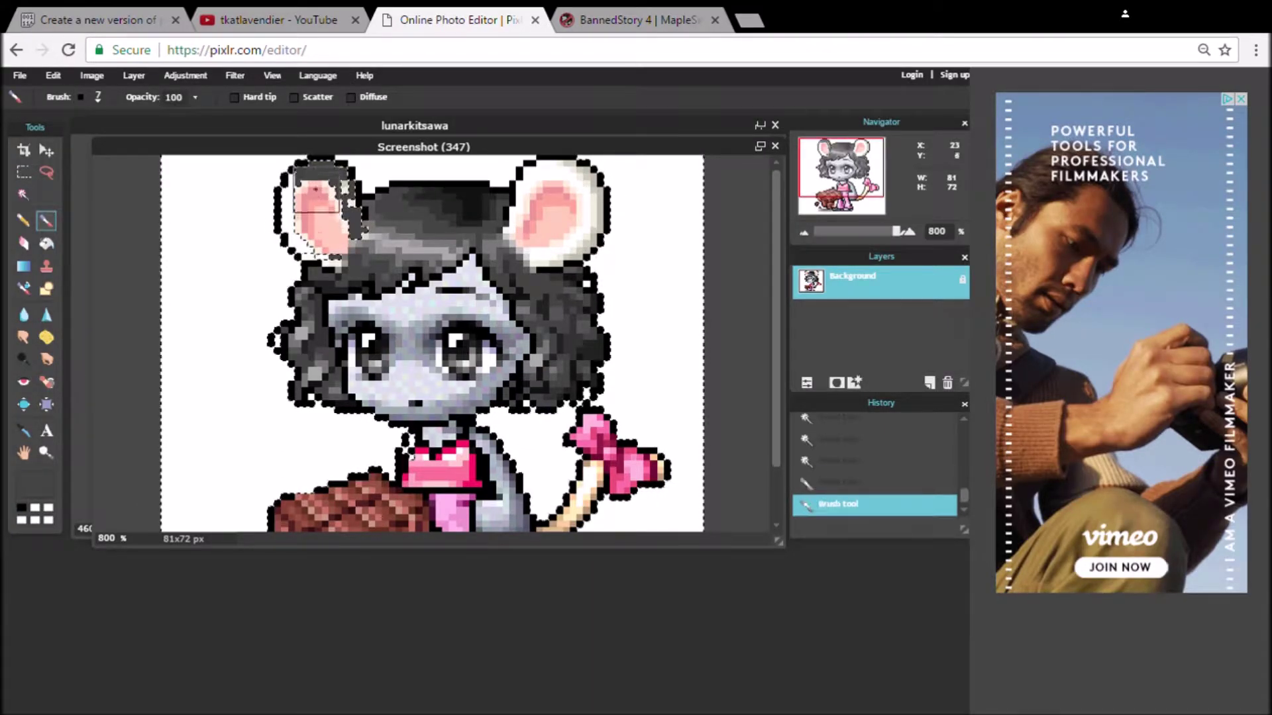
Step: Clear the selection and touch up the left ear's dark grey rim with a smaller brush
{"action": "key", "text": "ctrl+z"}
{"action": "left_click", "coordinate": [53, 75]}
{"action": "left_click", "coordinate": [102, 248]}
{"action": "left_click", "coordinate": [98, 96]}
{"action": "left_click", "coordinate": [125, 210]}
{"action": "left_click", "coordinate": [98, 96]}
{"action": "left_click", "coordinate": [86, 207]}
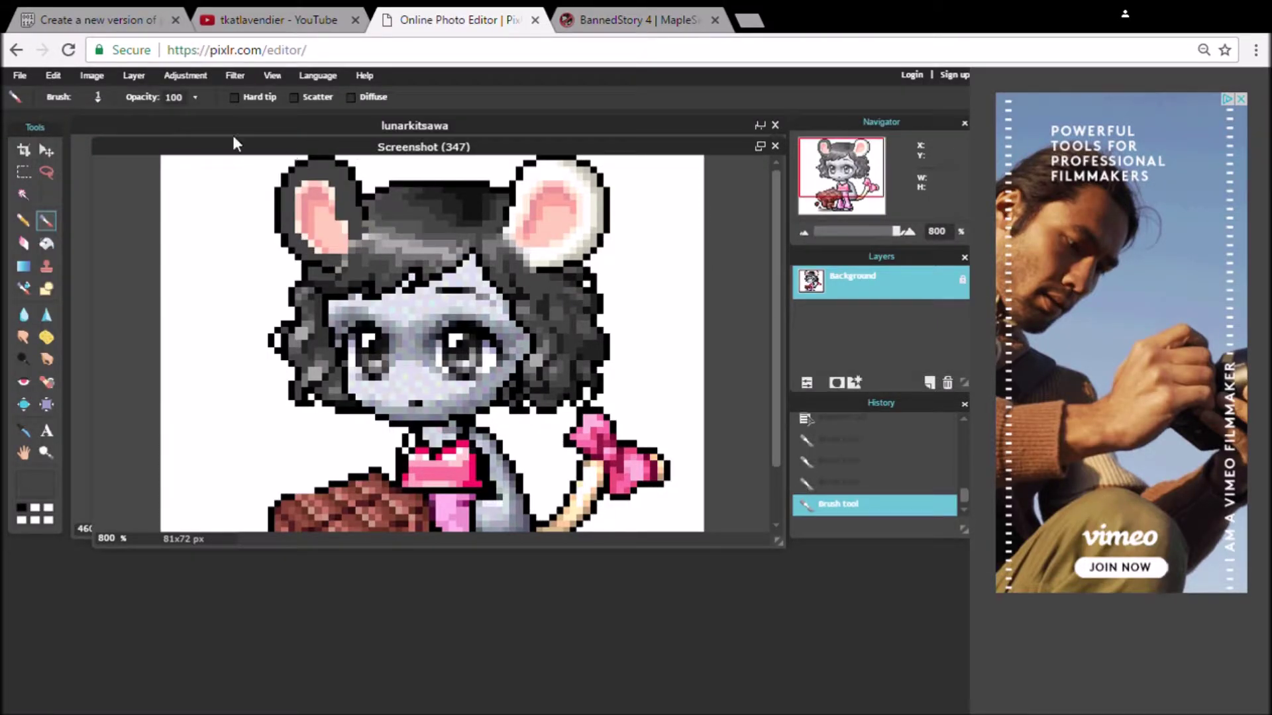
Step: Select the white outer part of the right ear with the Wand tool, paint it dark grey and deselect all
{"action": "key", "text": "w"}
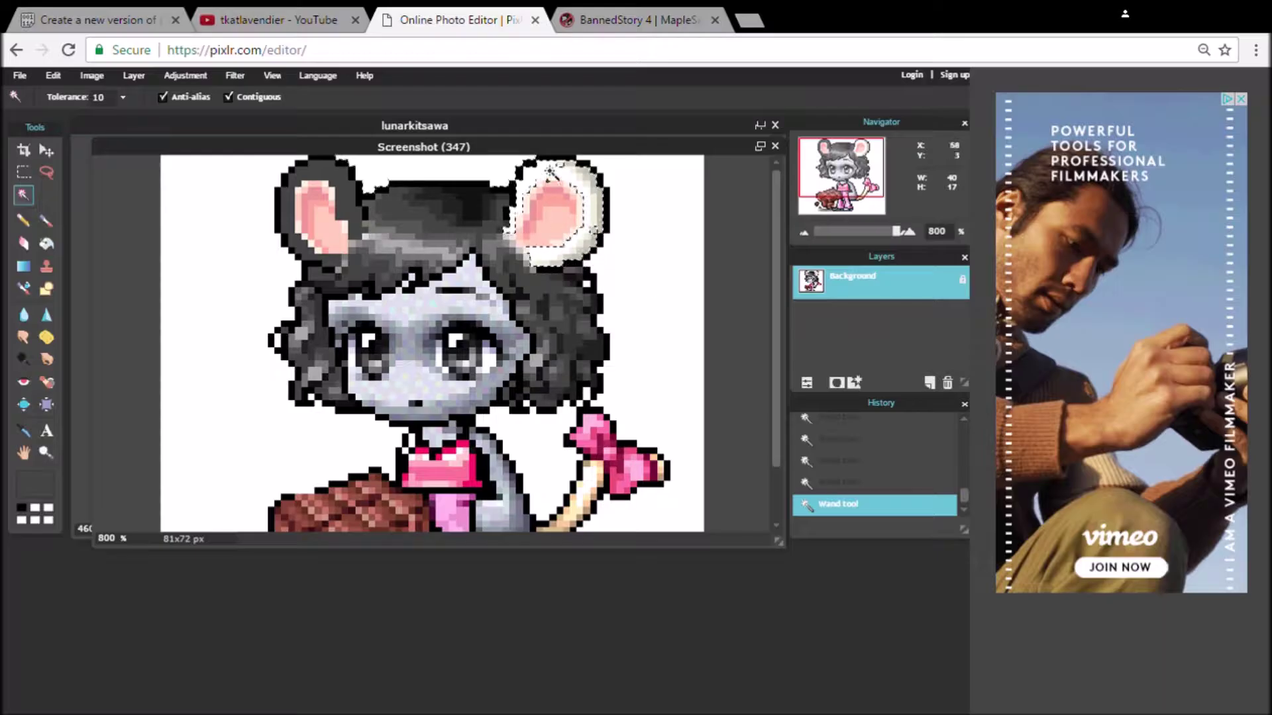
{"action": "left_click", "coordinate": [46, 221]}
{"action": "left_click", "coordinate": [98, 99]}
{"action": "left_click", "coordinate": [175, 210]}
{"action": "left_click", "coordinate": [553, 185]}
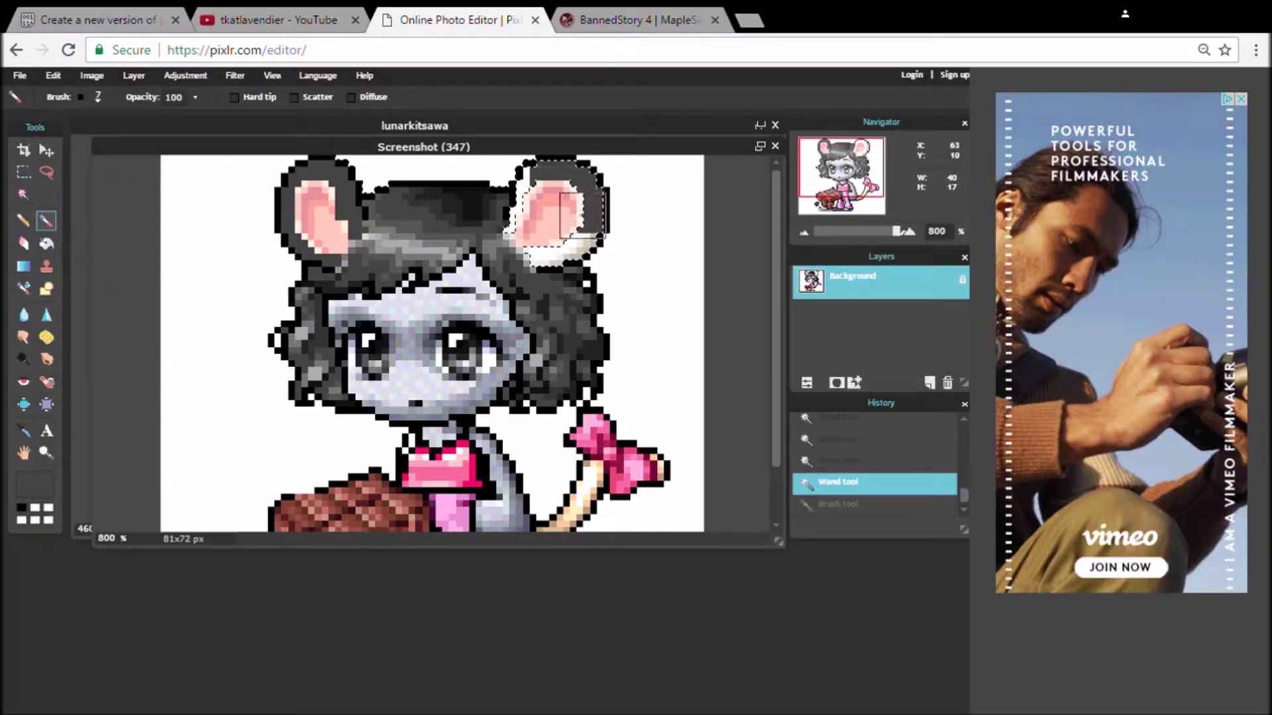
{"action": "left_click", "coordinate": [525, 227]}
{"action": "left_click", "coordinate": [53, 75]}
{"action": "left_click", "coordinate": [143, 221]}
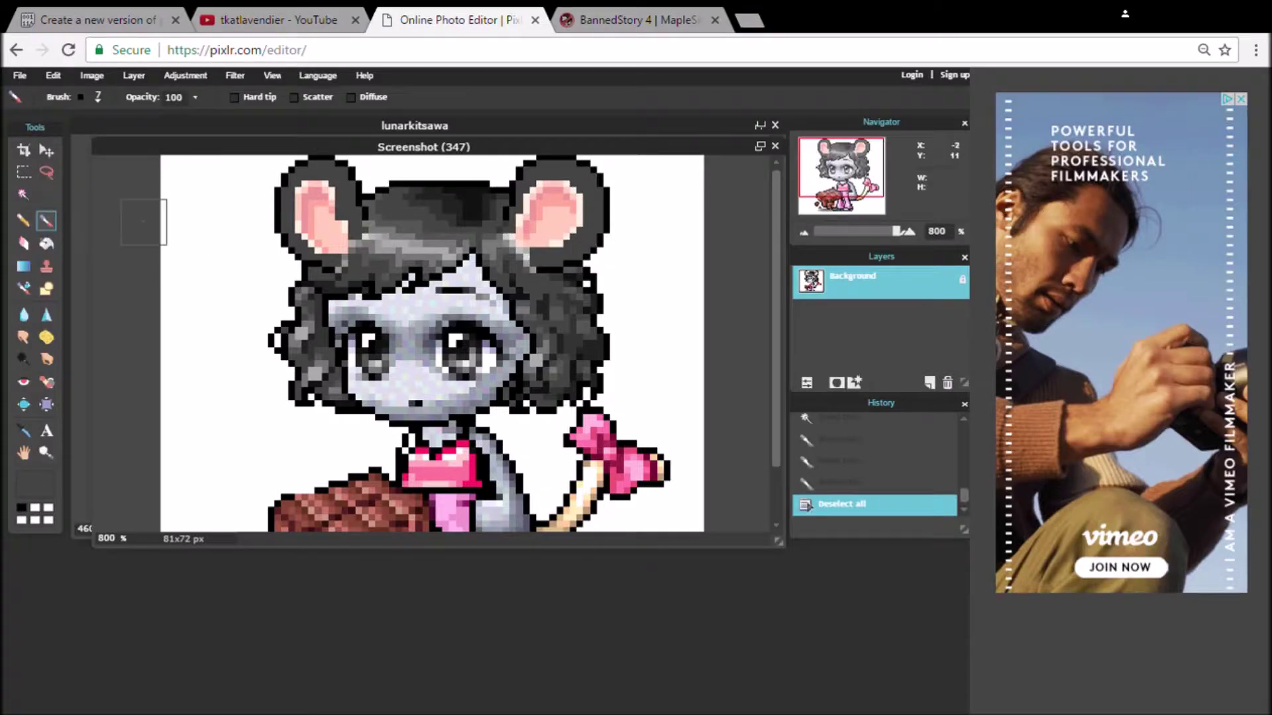
Step: Select the pink inner areas of both ears with the Wand tool and activate the Brush tool
{"action": "key", "text": "w"}
{"action": "left_click", "coordinate": [327, 196]}
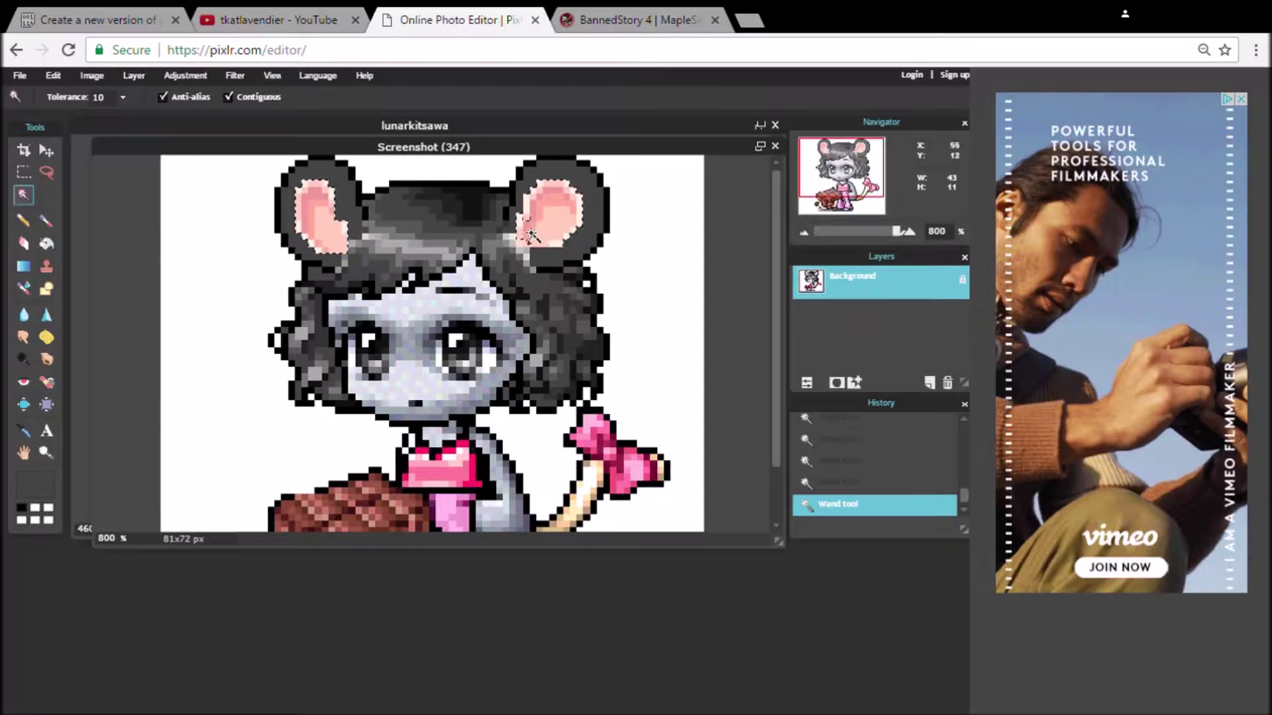
{"action": "key", "text": "b"}
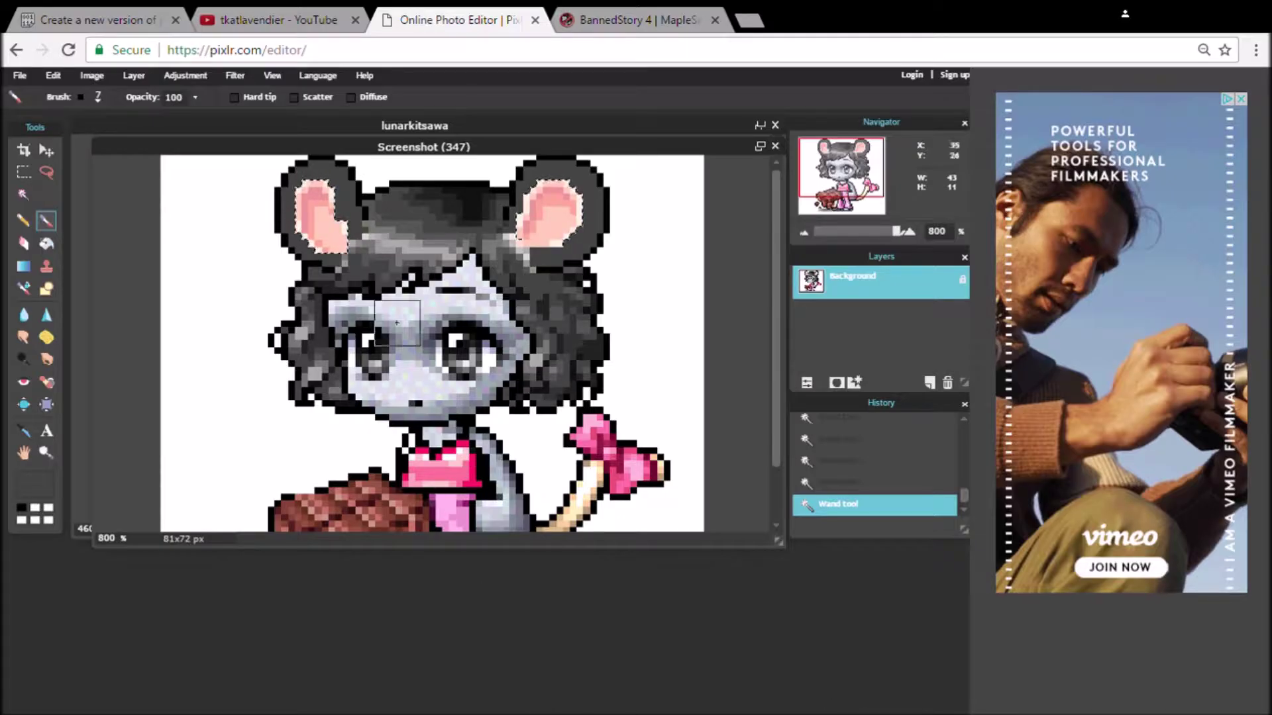
Step: Try painting the selected inner area of the right ear orange
{"action": "left_click", "coordinate": [21, 508]}
{"action": "left_click", "coordinate": [671, 546]}
{"action": "left_click_drag", "start_coordinate": [550, 229], "coordinate": [560, 175]}
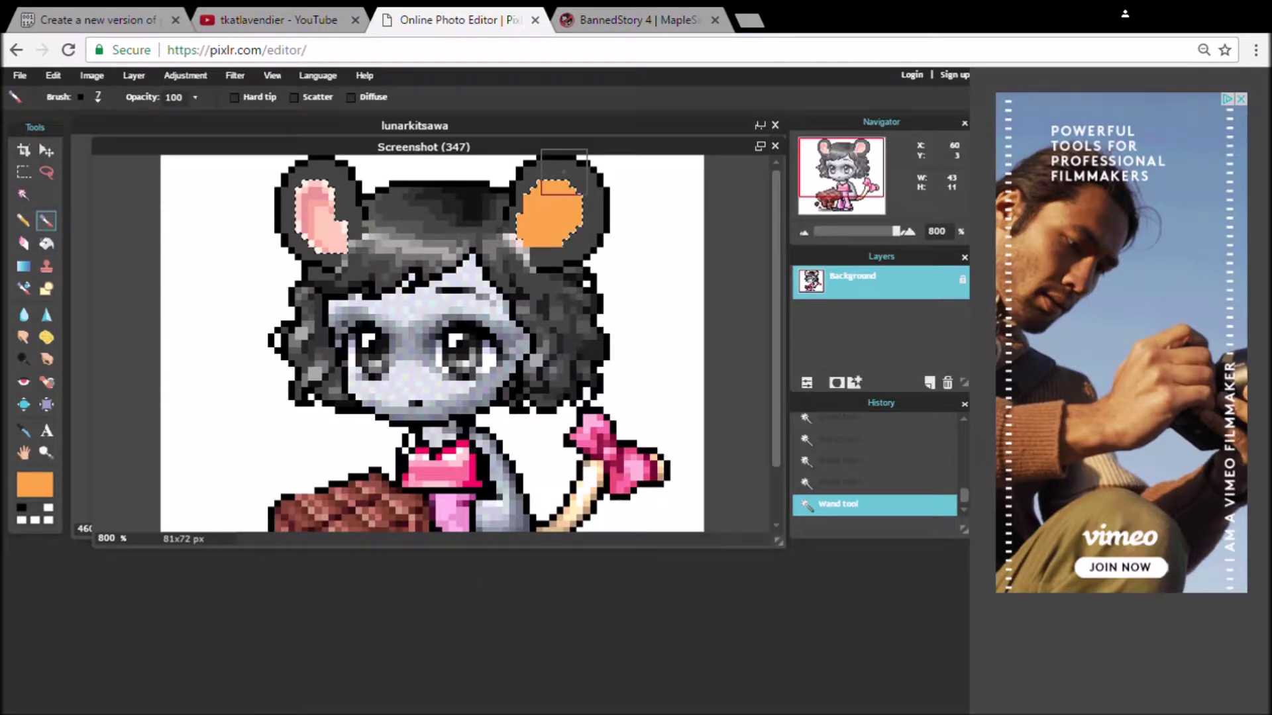
{"action": "key", "text": "ctrl+z"}
Step: Set the brush colour to light peach and paint the selected inner areas of both ears
{"action": "left_click", "coordinate": [34, 484]}
{"action": "left_click", "coordinate": [417, 286]}
{"action": "left_click", "coordinate": [671, 505]}
{"action": "left_click_drag", "start_coordinate": [563, 229], "coordinate": [530, 218]}
{"action": "left_click_drag", "start_coordinate": [306, 212], "coordinate": [330, 229]}
Step: Select the light skin areas of the face with the Wand tool at tolerance 20
{"action": "left_click_drag", "start_coordinate": [778, 235], "coordinate": [779, 256]}
{"action": "left_click", "coordinate": [23, 194]}
{"action": "left_click", "coordinate": [417, 264]}
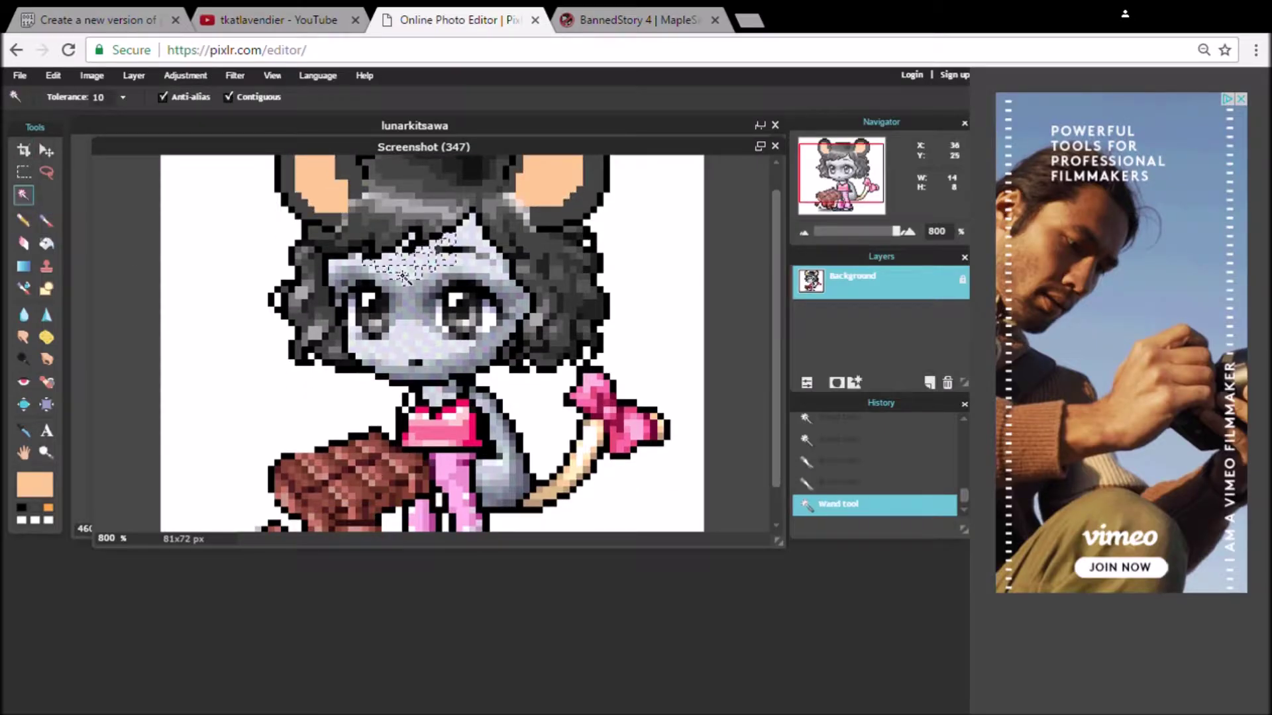
{"action": "key", "text": "ctrl+z"}
{"action": "left_click", "coordinate": [98, 97]}
{"action": "type", "text": "20"}
{"action": "left_click", "coordinate": [437, 263]}
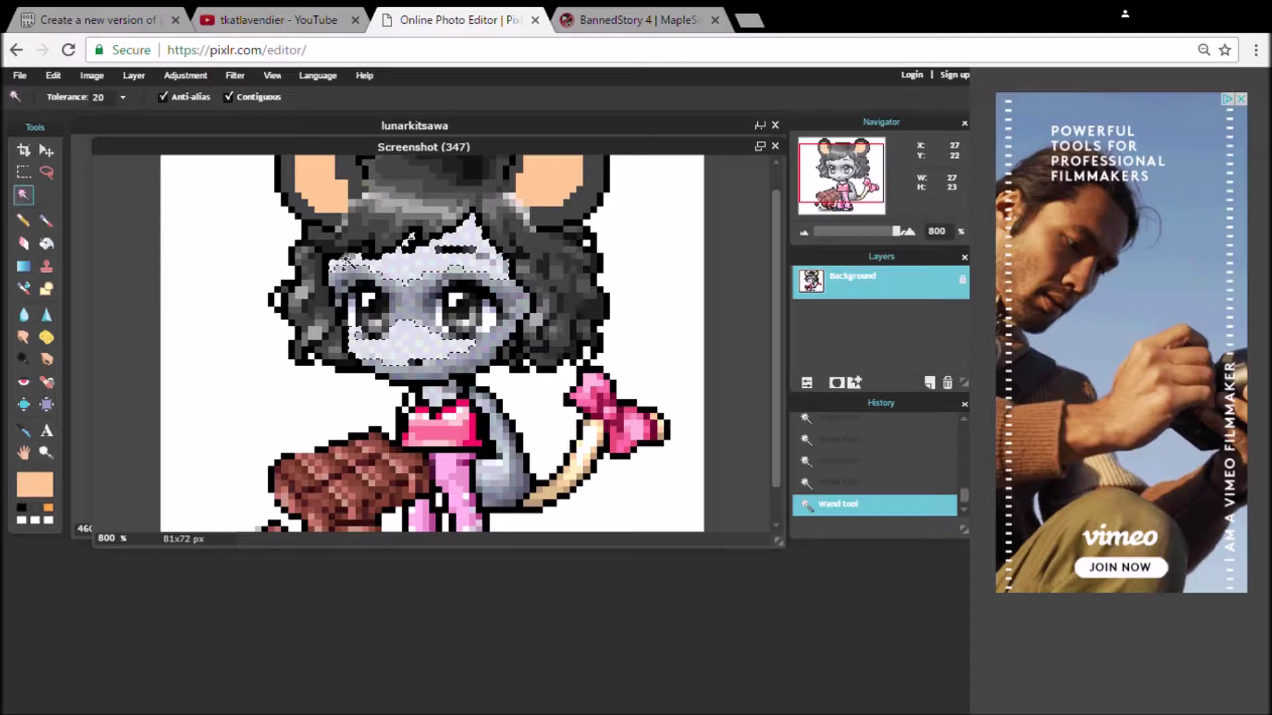
{"action": "left_click", "coordinate": [344, 274], "text": "shift"}
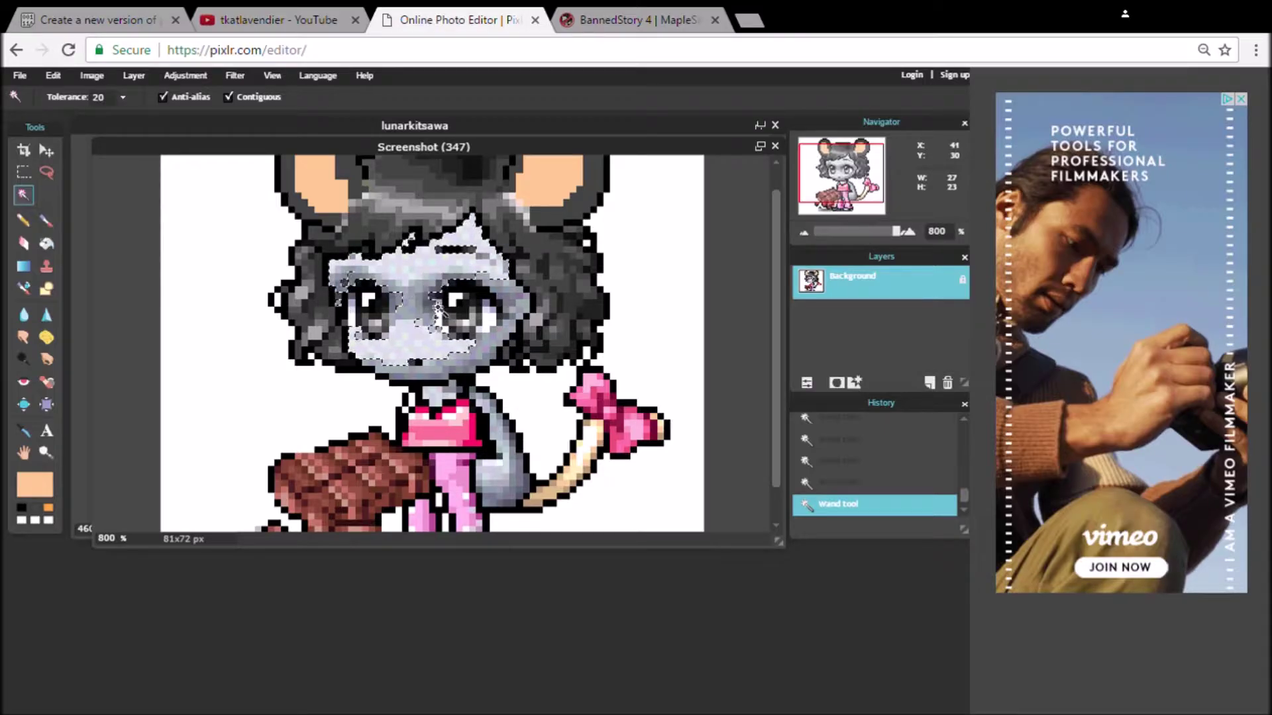
{"action": "left_click", "coordinate": [518, 303], "text": "shift"}
{"action": "left_click", "coordinate": [488, 361], "text": "shift"}
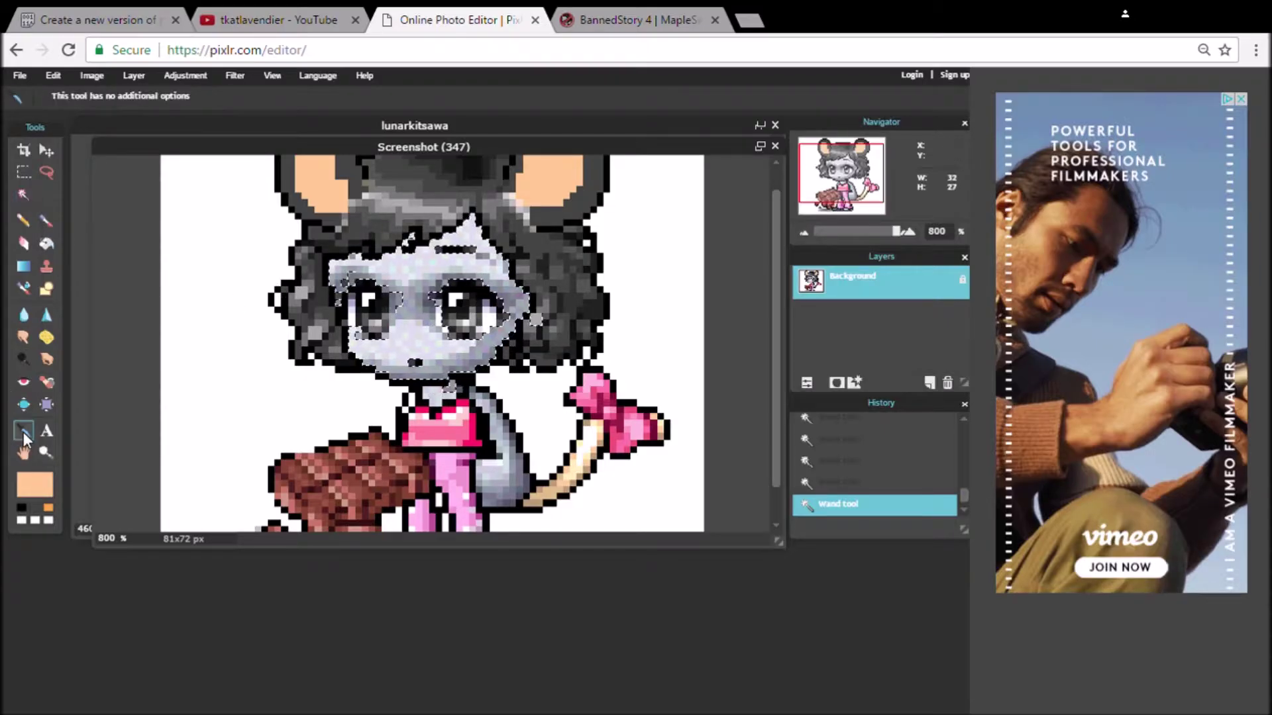
Step: Paint the selected face skin dark grey with a 31-pixel square brush at 50% opacity and deselect all
{"action": "left_click", "coordinate": [46, 221]}
{"action": "left_click", "coordinate": [97, 96]}
{"action": "left_click", "coordinate": [297, 216]}
{"action": "mouse_move", "coordinate": [451, 281]}
{"action": "left_mouse_down"}
{"action": "mouse_move", "coordinate": [325, 295]}
{"action": "mouse_move", "coordinate": [521, 286]}
{"action": "left_mouse_up"}
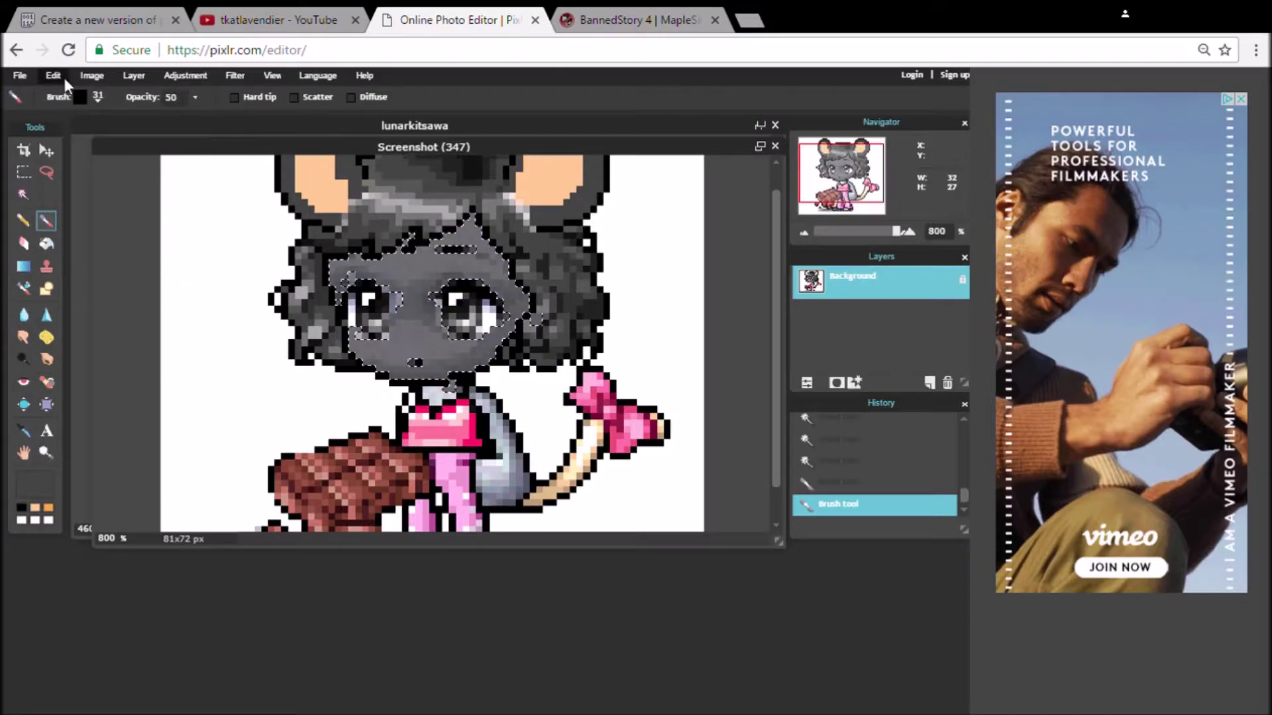
{"action": "left_click", "coordinate": [53, 75]}
{"action": "left_click", "coordinate": [73, 247]}
Step: Darken the leftover light pixels around the eyes with a 1-pixel square brush
{"action": "left_click", "coordinate": [80, 96]}
{"action": "left_click", "coordinate": [175, 208]}
{"action": "left_click", "coordinate": [96, 98]}
{"action": "left_click", "coordinate": [116, 211]}
{"action": "left_click", "coordinate": [96, 98]}
{"action": "left_click", "coordinate": [87, 211]}
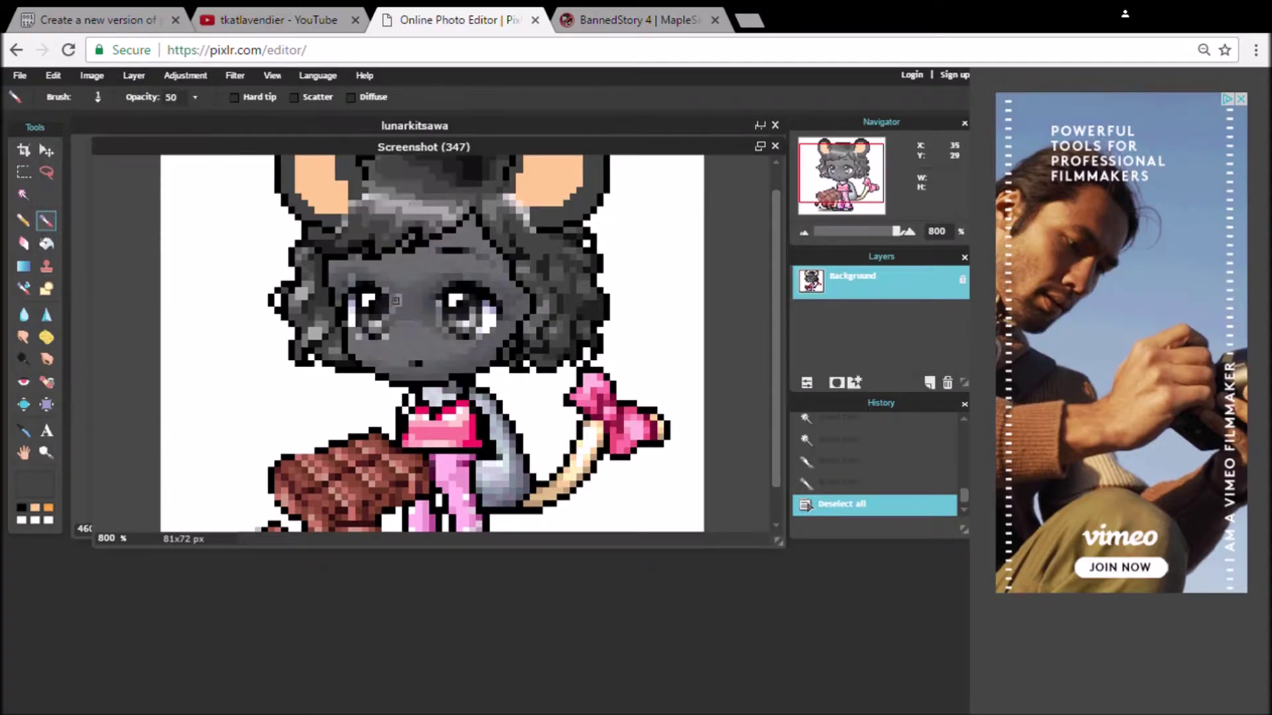
{"action": "left_click_drag", "start_coordinate": [397, 294], "coordinate": [424, 299]}
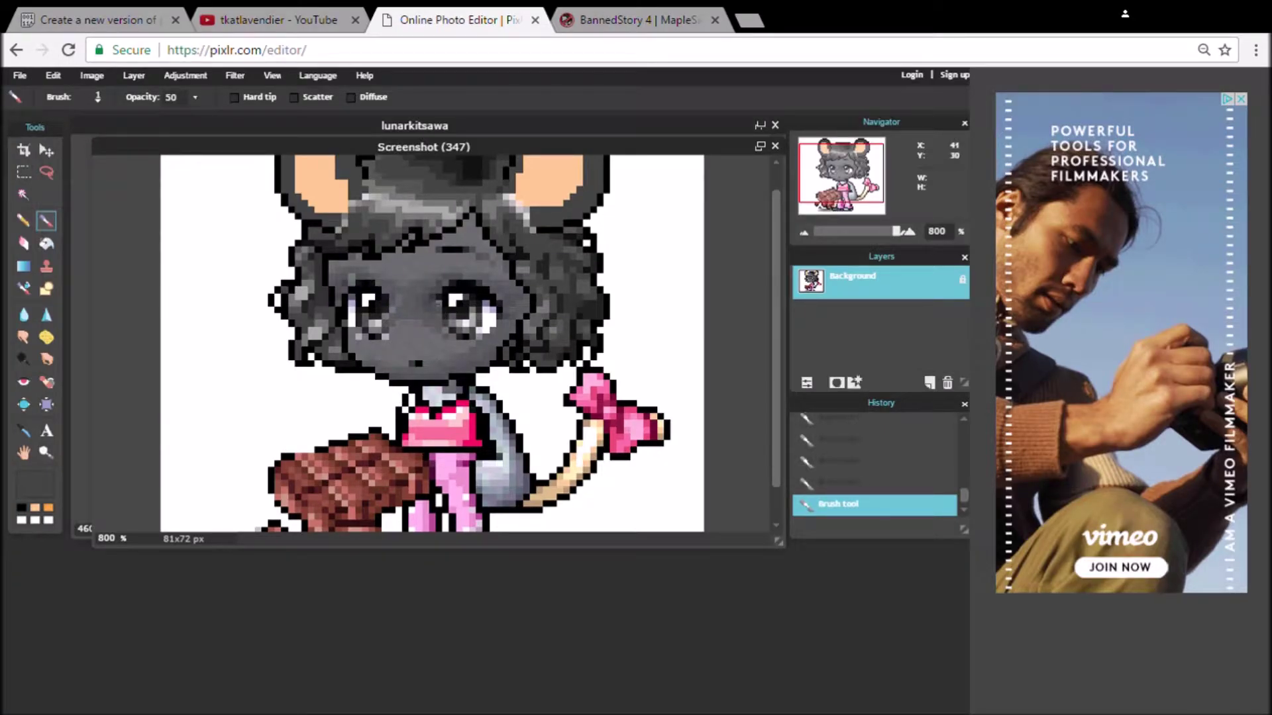
{"action": "mouse_move", "coordinate": [398, 304]}
{"action": "left_mouse_down"}
{"action": "mouse_move", "coordinate": [386, 334]}
{"action": "mouse_move", "coordinate": [352, 325]}
{"action": "left_mouse_up"}
Step: Select the light skin of the neck with the Wand tool and paint it dark grey
{"action": "scroll", "coordinate": [351, 240], "scroll_direction": "down", "scroll_amount": 2}
{"action": "key", "text": "w"}
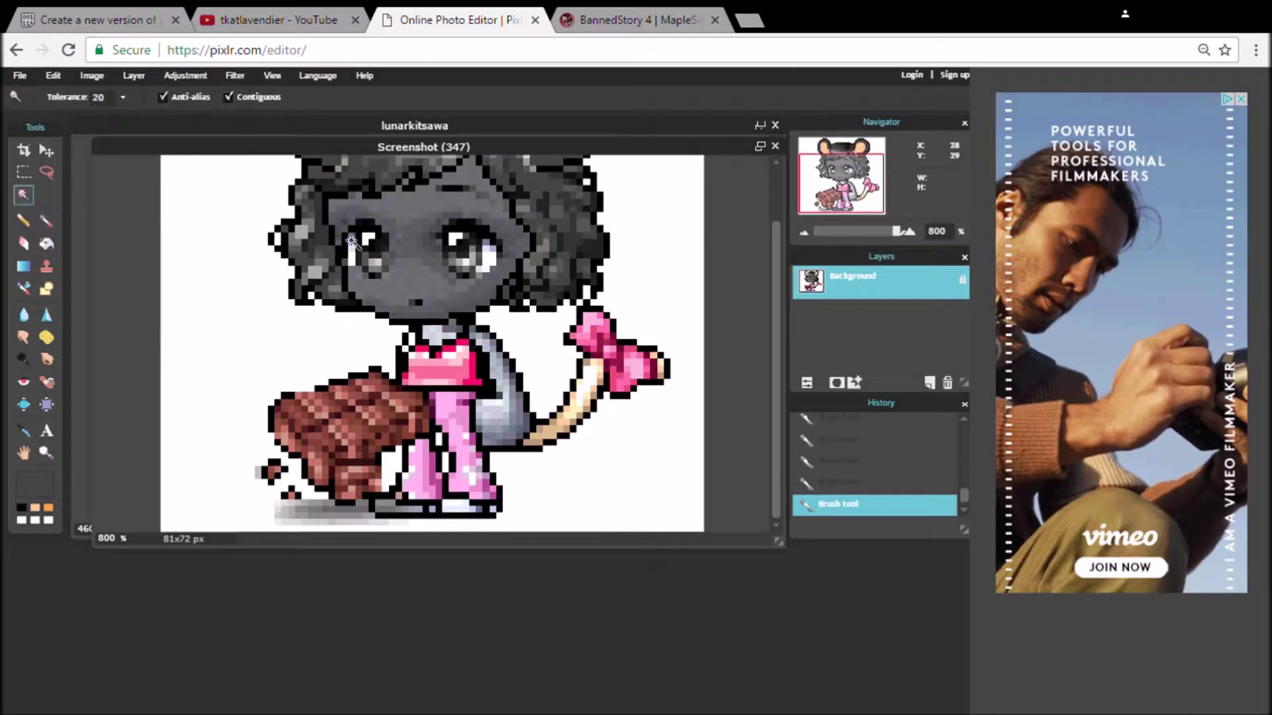
{"action": "key", "text": "b"}
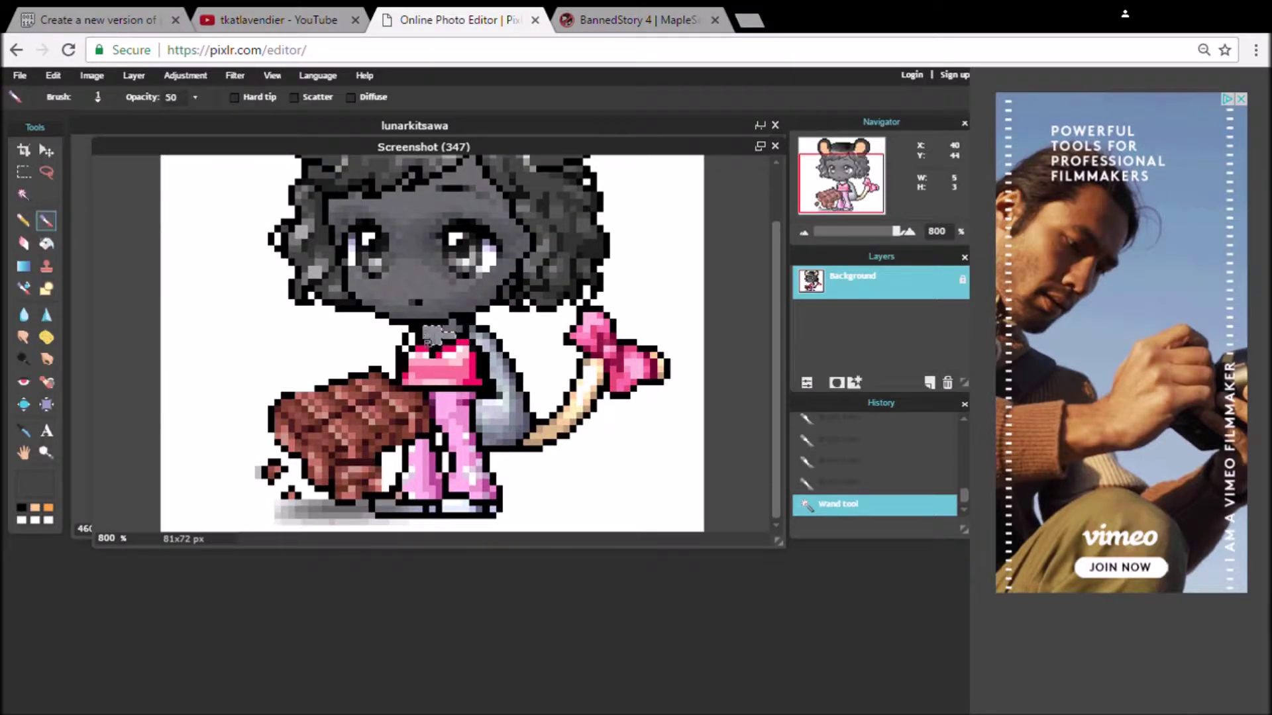
Step: Select the light arm and hand with the Wand tool and paint them dark grey with a 31-pixel brush
{"action": "left_click", "coordinate": [24, 194]}
{"action": "left_click", "coordinate": [474, 336]}
{"action": "left_click", "coordinate": [511, 404], "text": "shift"}
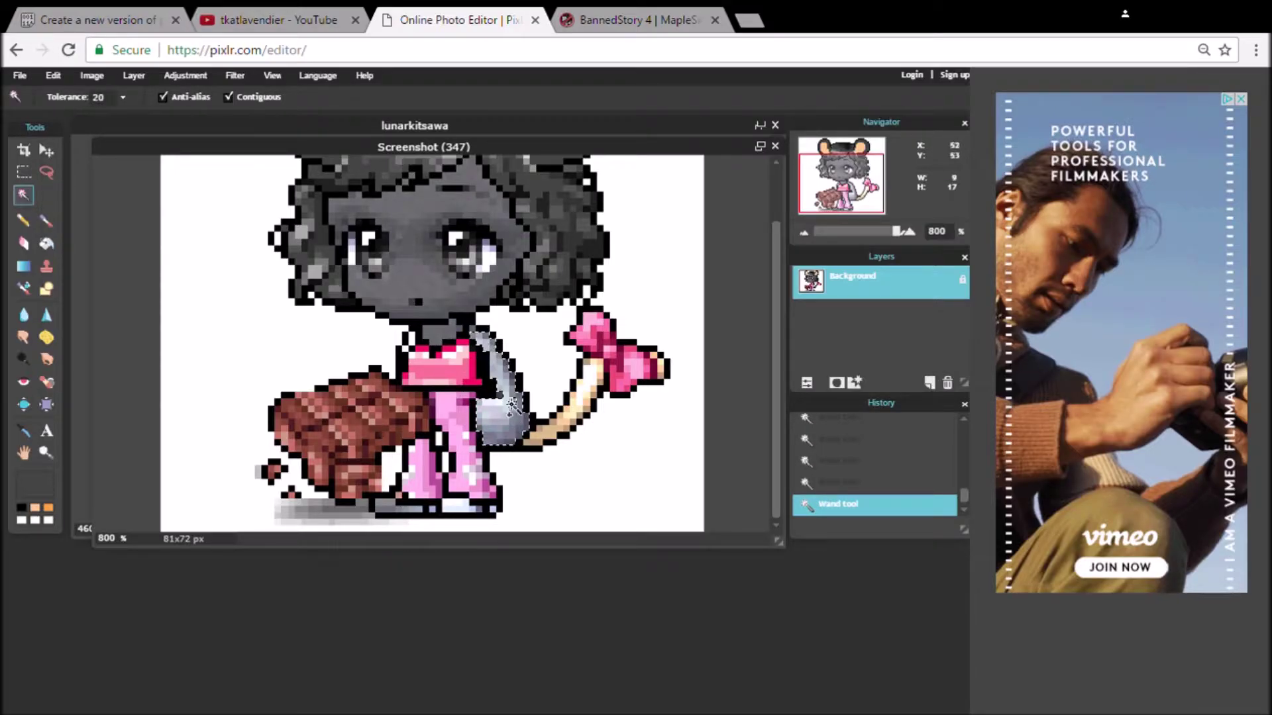
{"action": "left_click", "coordinate": [51, 219]}
{"action": "left_click", "coordinate": [98, 96]}
{"action": "left_click", "coordinate": [268, 202]}
{"action": "left_click", "coordinate": [519, 439]}
{"action": "left_click", "coordinate": [510, 431]}
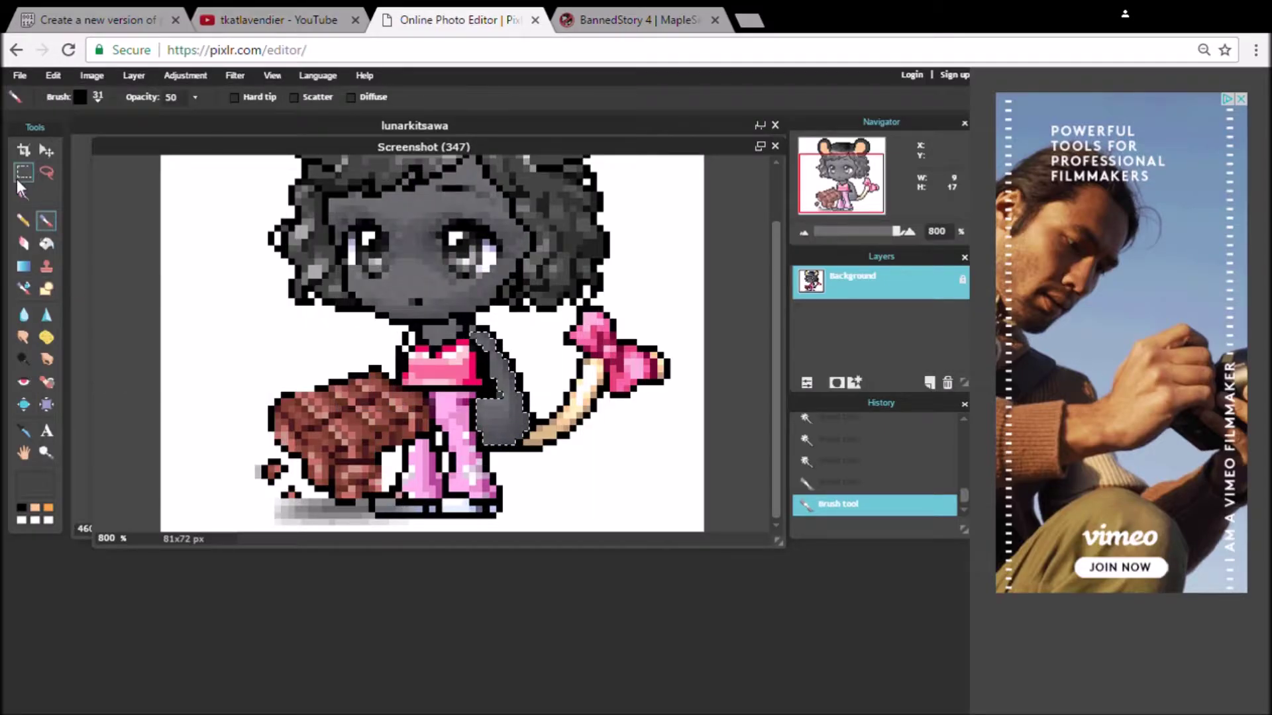
Step: Select the light parts of the shoes with the Wand tool and paint them dark grey
{"action": "left_click", "coordinate": [22, 193]}
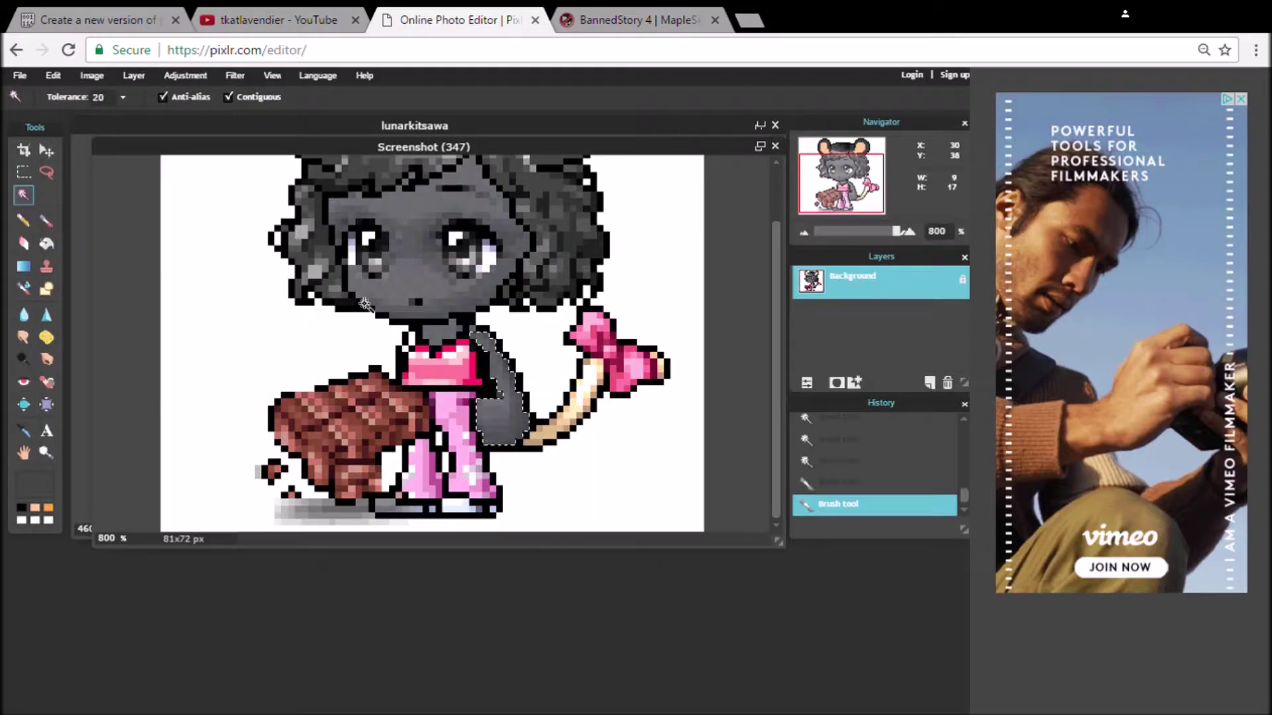
{"action": "left_click", "coordinate": [453, 506]}
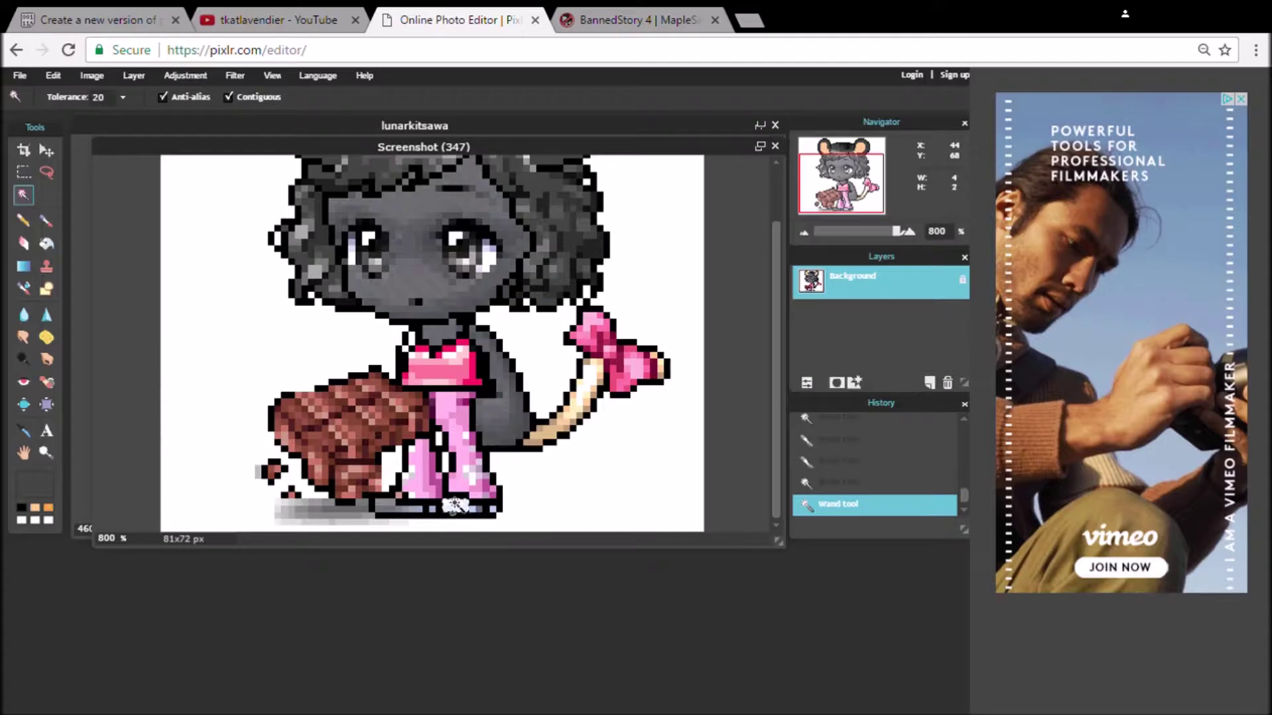
{"action": "key", "text": "ctrl+z"}
{"action": "left_click", "coordinate": [396, 512]}
Step: Select the cream sections of the tail with the Wand tool and paint them dark grey
{"action": "left_click", "coordinate": [592, 373]}
{"action": "left_click", "coordinate": [545, 434]}
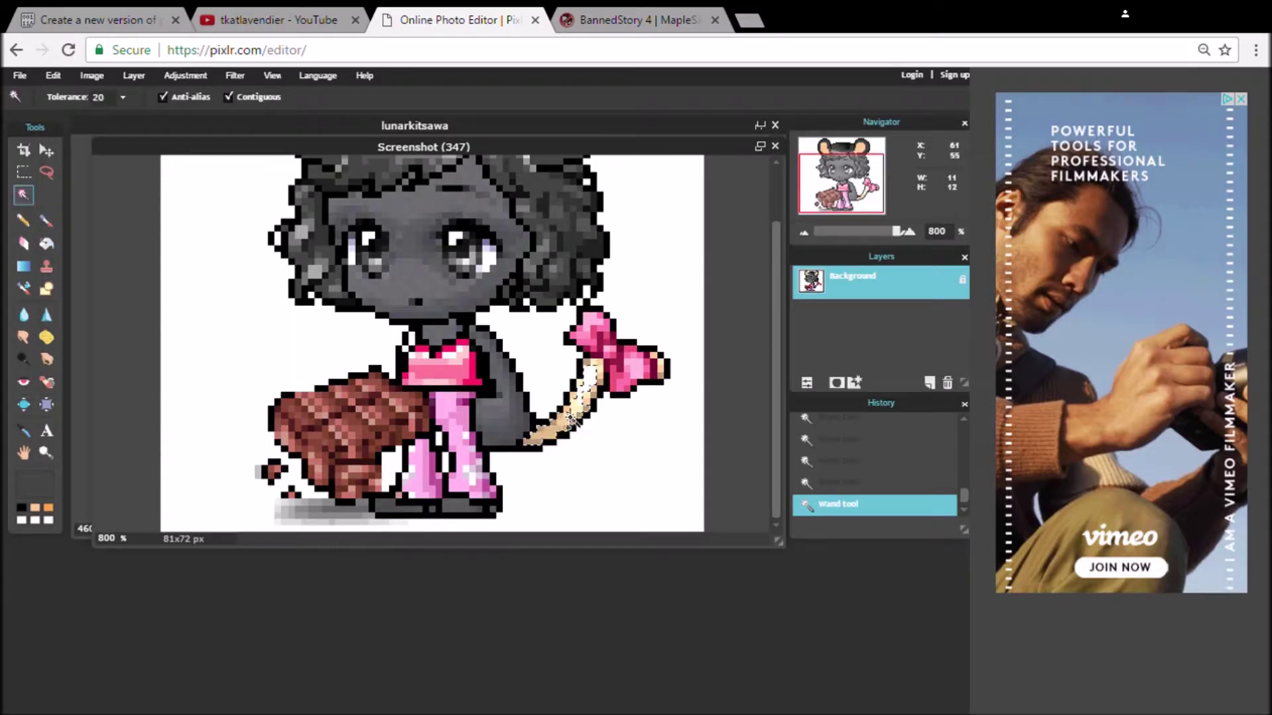
{"action": "left_click", "coordinate": [579, 390]}
{"action": "key", "text": "b"}
{"action": "left_click", "coordinate": [598, 416]}
{"action": "left_click", "coordinate": [520, 458]}
{"action": "left_click", "coordinate": [599, 349]}
{"action": "scroll", "coordinate": [600, 349], "scroll_direction": "down", "scroll_amount": 1}
{"action": "scroll", "coordinate": [424, 358], "scroll_direction": "up", "scroll_amount": 1}
{"action": "left_click", "coordinate": [278, 20]}
{"action": "left_click", "coordinate": [623, 20]}
{"action": "left_click", "coordinate": [454, 20]}
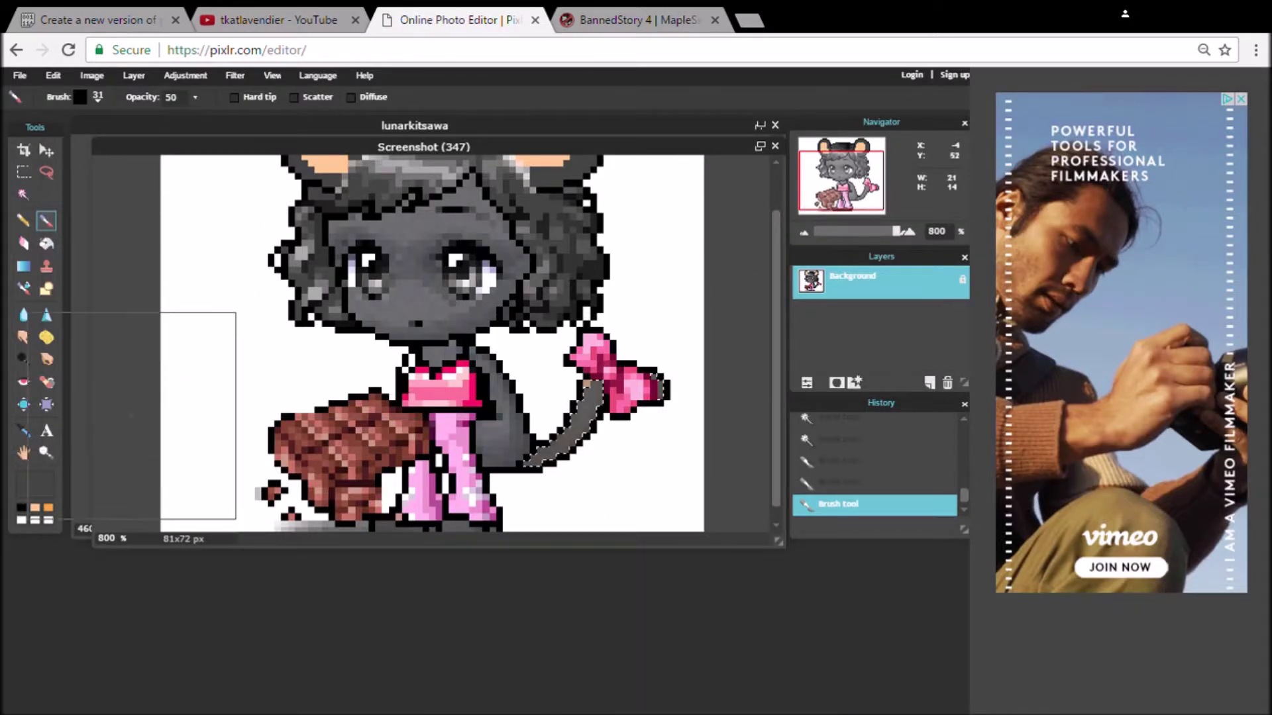
Step: Set the paint colour to white and select the pink areas of the top with the Wand tool
{"action": "left_click", "coordinate": [23, 195]}
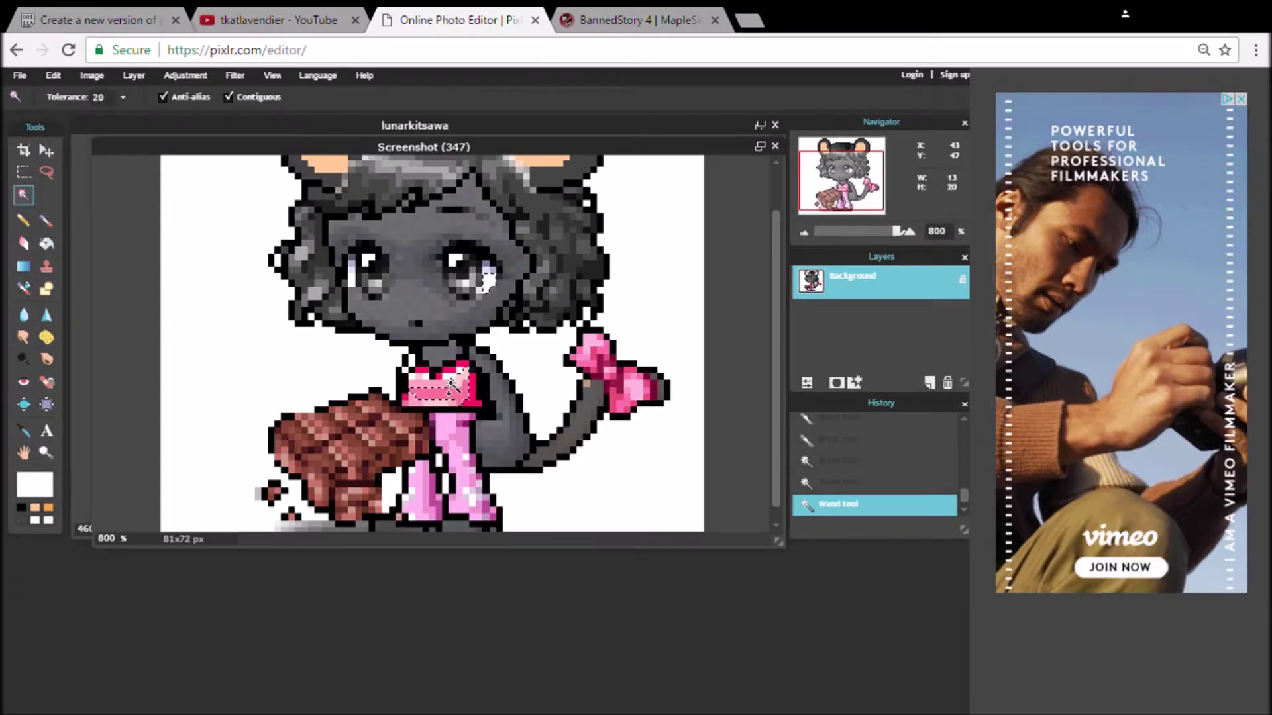
{"action": "key", "text": "ctrl+z"}
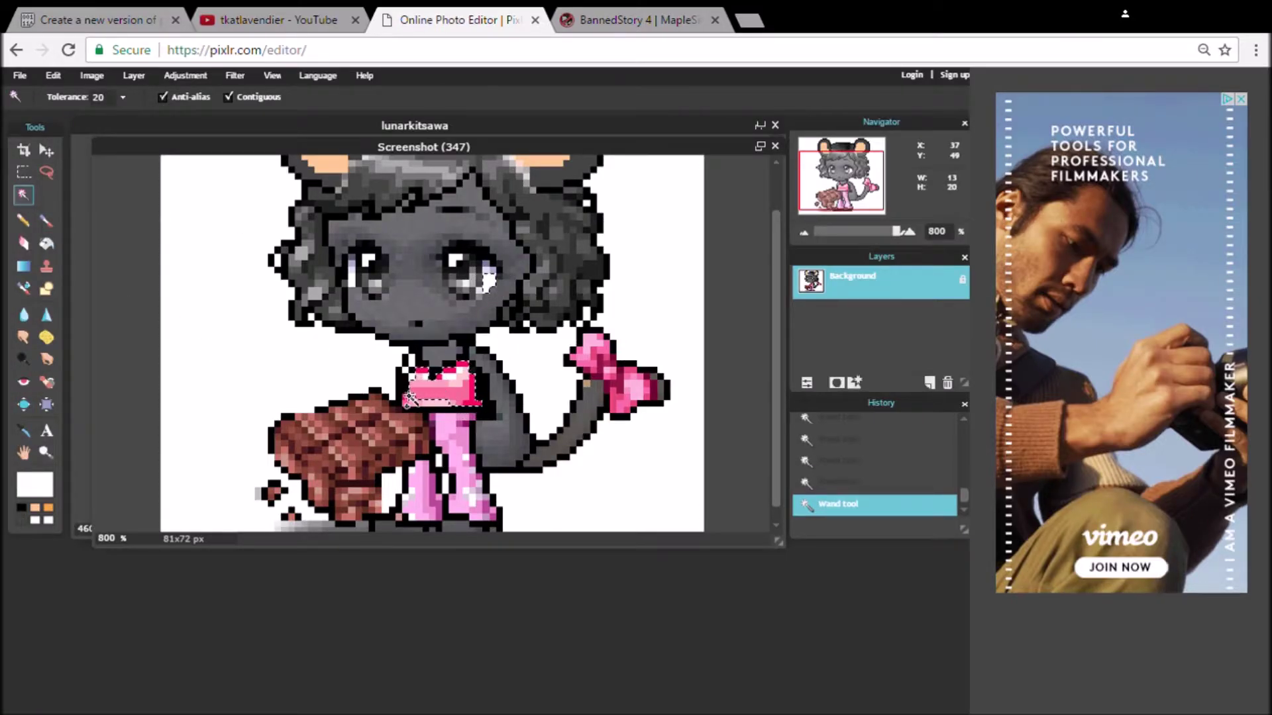
{"action": "key", "text": "ctrl+z"}
{"action": "key", "text": "ctrl+y"}
{"action": "key", "text": "ctrl+z"}
Step: Add the pink areas of both trouser legs to the Wand selection
{"action": "left_click", "coordinate": [438, 418], "text": "shift"}
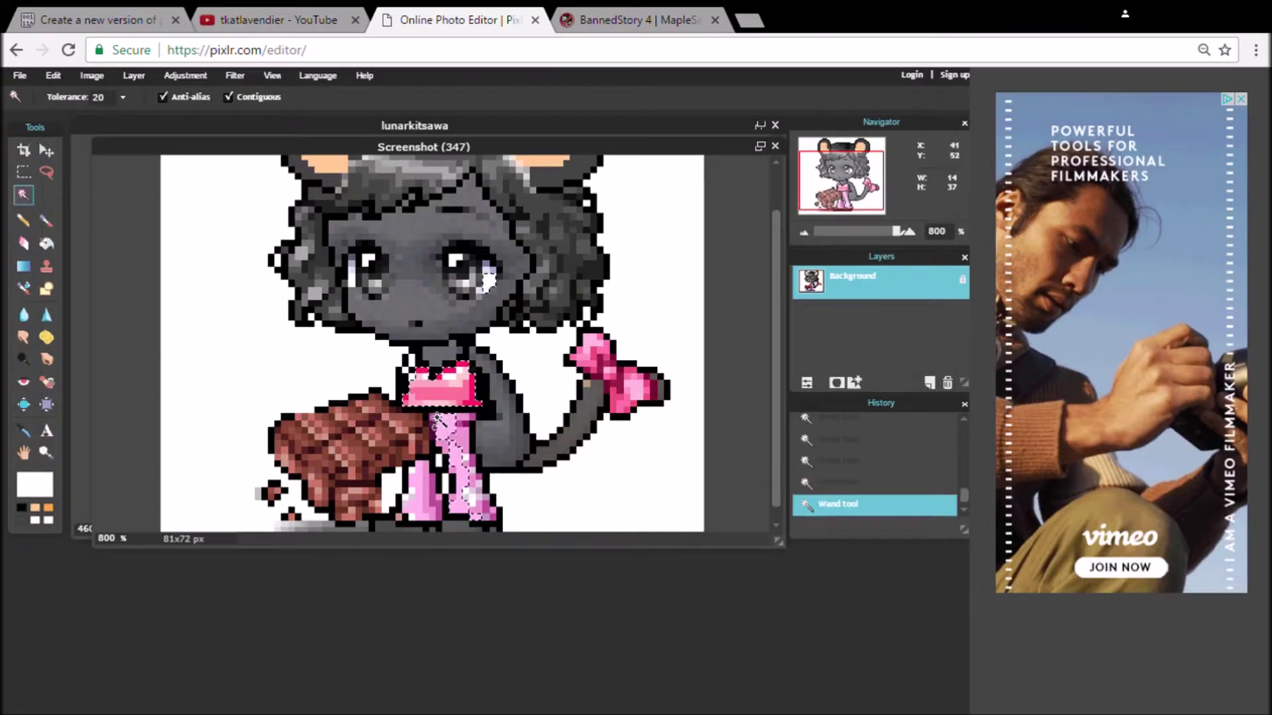
{"action": "key", "text": "ctrl+z"}
{"action": "left_click", "coordinate": [458, 429], "text": "shift"}
{"action": "key", "text": "ctrl+z"}
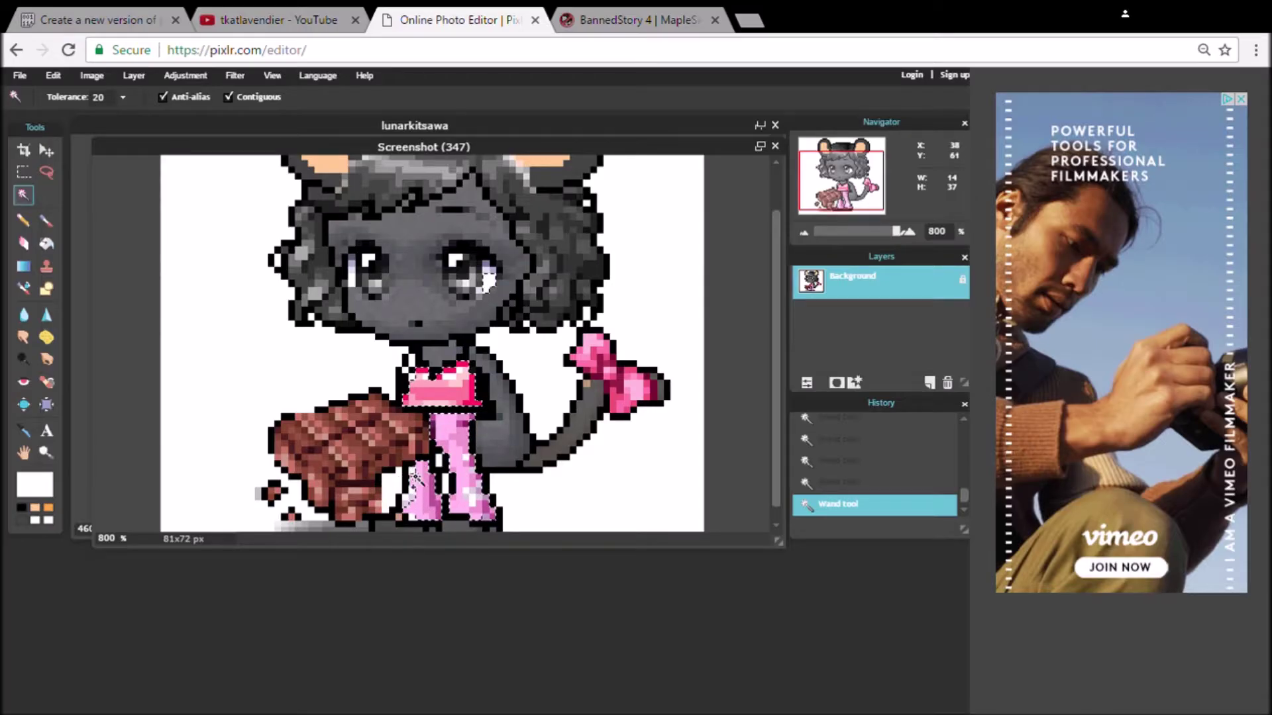
{"action": "key", "text": "ctrl+z"}
{"action": "left_click", "coordinate": [412, 503], "text": "shift"}
{"action": "key", "text": "ctrl+z"}
{"action": "left_click", "coordinate": [424, 514], "text": "shift"}
Step: Paint the selected top and trousers white with the Brush tool and deselect all
{"action": "left_click", "coordinate": [45, 221]}
{"action": "left_click_drag", "start_coordinate": [418, 490], "coordinate": [423, 460]}
{"action": "mouse_move", "coordinate": [424, 450]}
{"action": "left_mouse_down"}
{"action": "mouse_move", "coordinate": [430, 377]}
{"action": "mouse_move", "coordinate": [449, 479]}
{"action": "left_mouse_up"}
{"action": "mouse_move", "coordinate": [449, 467]}
{"action": "left_mouse_down"}
{"action": "mouse_move", "coordinate": [447, 404]}
{"action": "mouse_move", "coordinate": [453, 517]}
{"action": "left_mouse_up"}
{"action": "key", "text": "ctrl+d"}
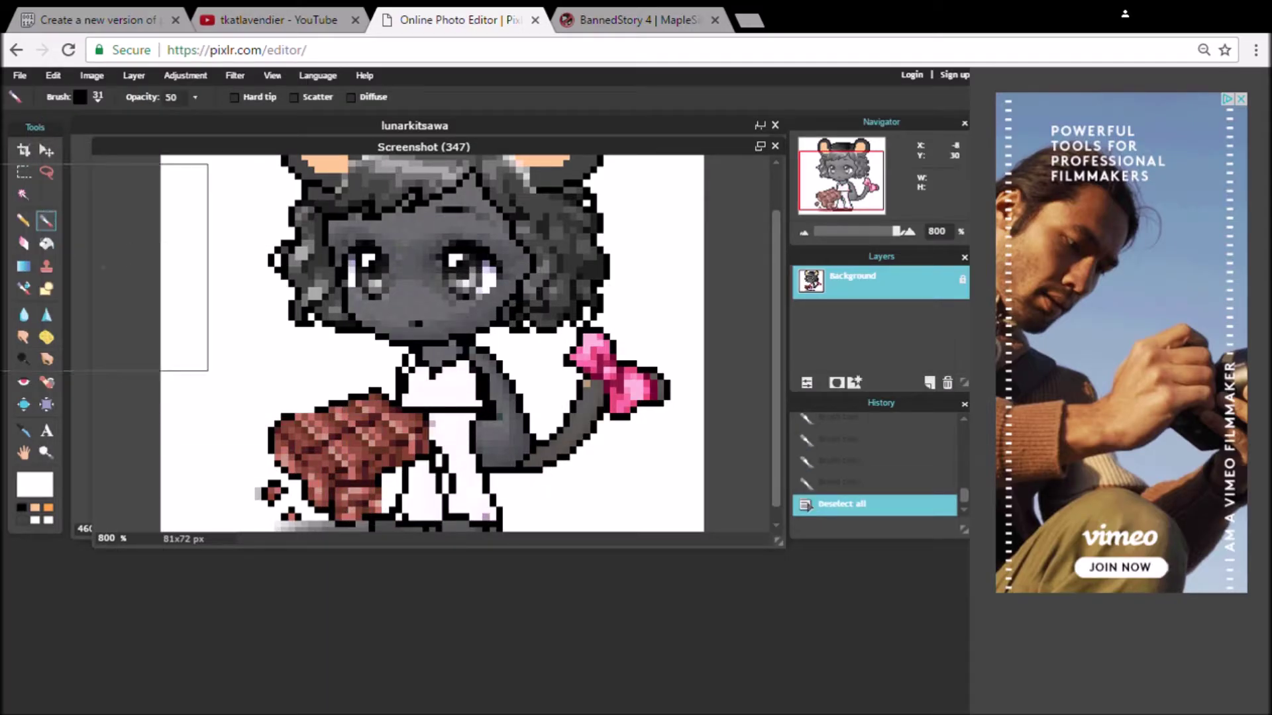
{"action": "left_click", "coordinate": [97, 96]}
{"action": "left_click", "coordinate": [118, 219]}
{"action": "left_click", "coordinate": [486, 516]}
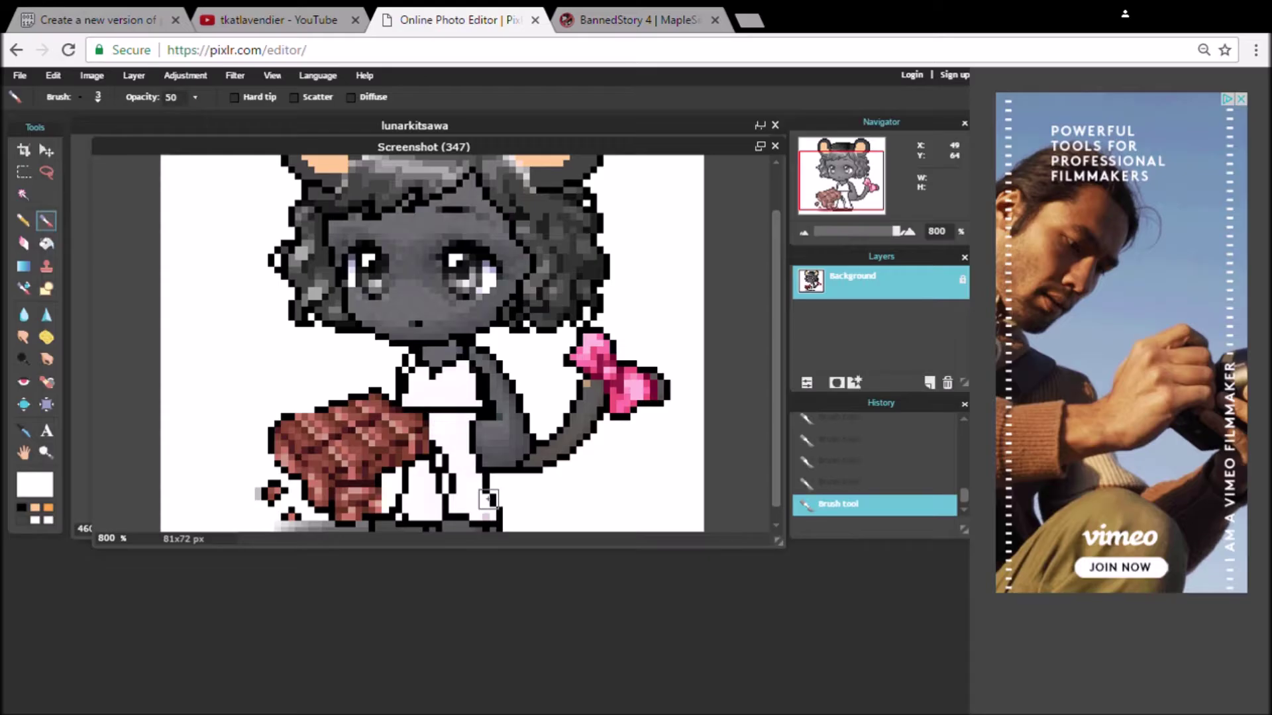
{"action": "key", "text": "ctrl+z"}
{"action": "key", "text": "ctrl+z"}
Step: Paint the leftover pink pixels at the trouser hem white with a 1-pixel square brush
{"action": "left_click", "coordinate": [80, 97]}
{"action": "left_click", "coordinate": [87, 212]}
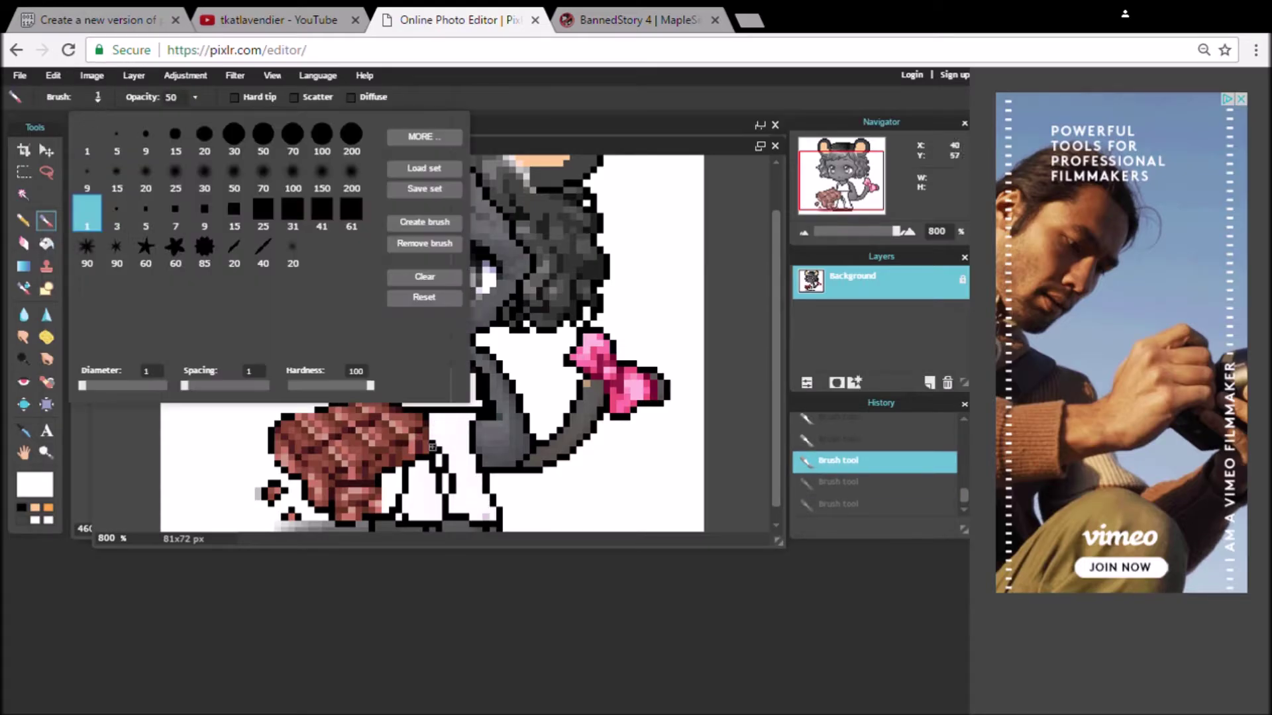
{"action": "left_click", "coordinate": [484, 520]}
Step: Maximise the Screenshot (347) image so the whole character fits in the workspace
{"action": "left_click", "coordinate": [20, 75]}
{"action": "left_click", "coordinate": [651, 124]}
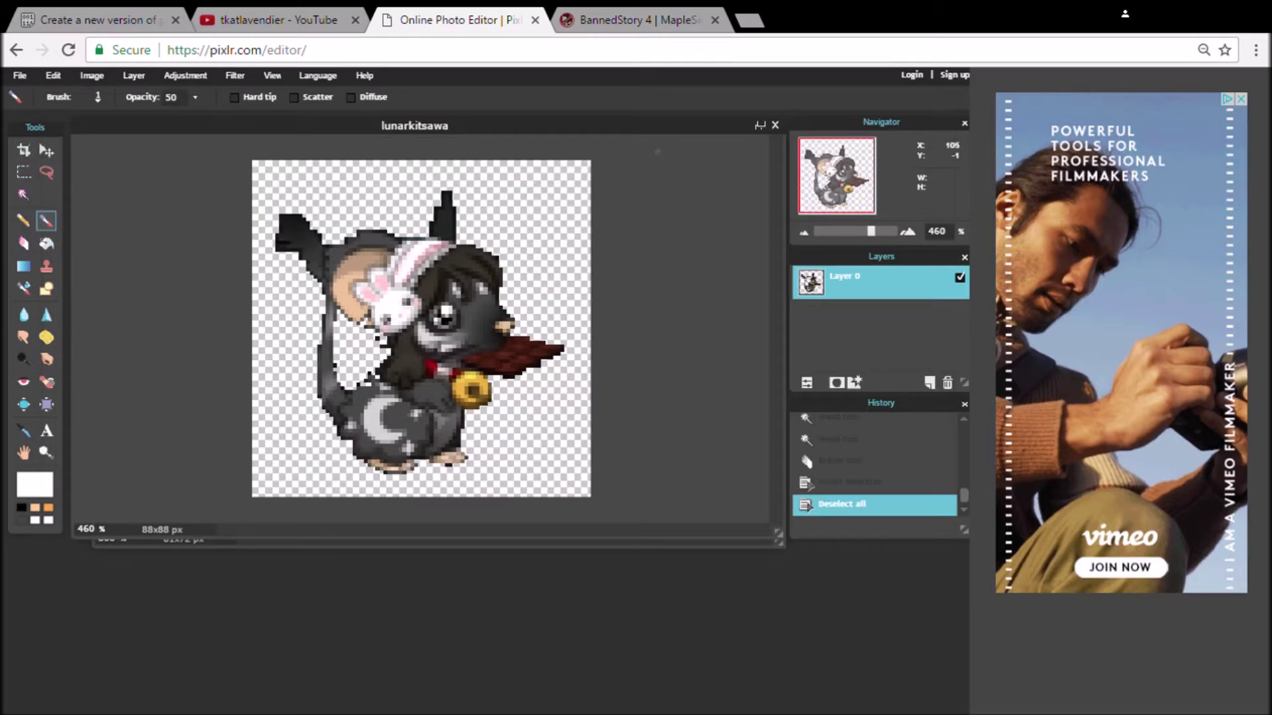
{"action": "left_click_drag", "start_coordinate": [652, 125], "coordinate": [648, 188]}
{"action": "left_click", "coordinate": [751, 150]}
{"action": "left_click", "coordinate": [759, 149]}
Step: Select the pink areas of the tail bow with the Wand tool
{"action": "key", "text": "w"}
{"action": "left_click", "coordinate": [687, 483]}
{"action": "left_click", "coordinate": [672, 476], "text": "shift"}
{"action": "left_click", "coordinate": [652, 439], "text": "shift"}
{"action": "left_click", "coordinate": [638, 450], "text": "shift"}
{"action": "left_click", "coordinate": [659, 466], "text": "shift"}
{"action": "left_click", "coordinate": [661, 469], "text": "shift"}
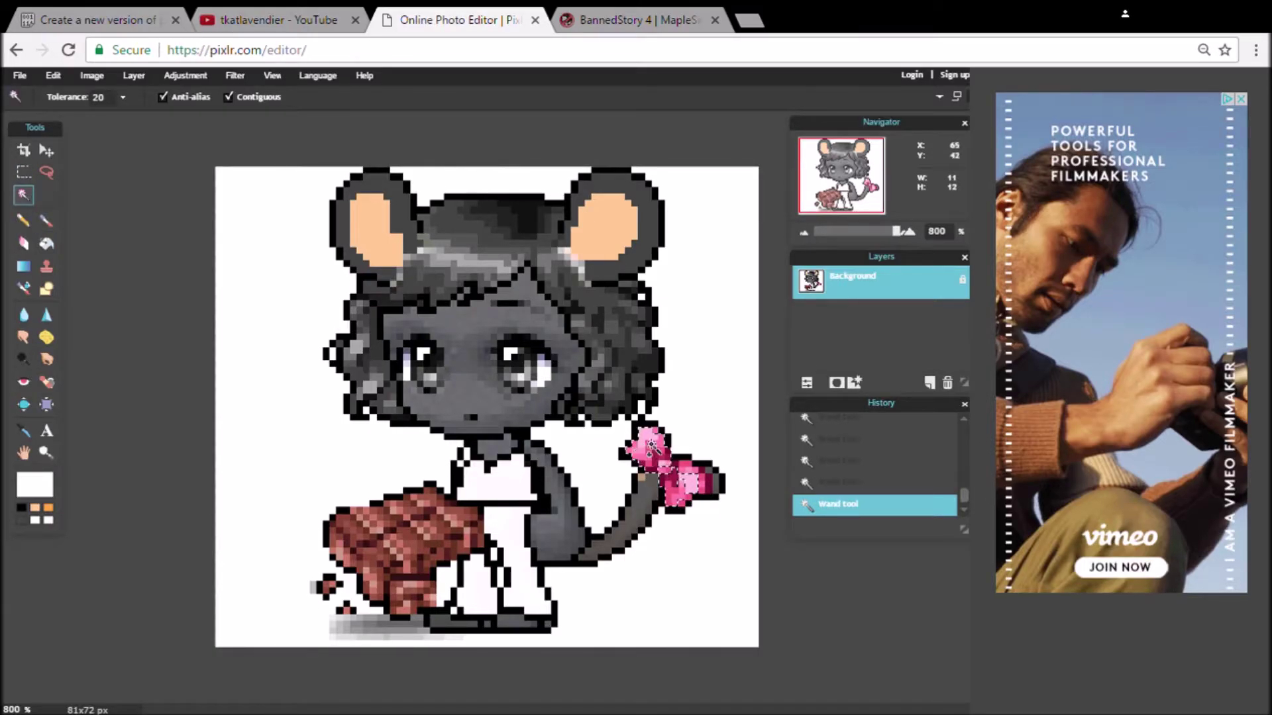
{"action": "left_click", "coordinate": [687, 472]}
Step: Paint the selected bow areas white with a 31-pixel brush and deselect all
{"action": "left_click", "coordinate": [45, 220]}
{"action": "left_click", "coordinate": [97, 97]}
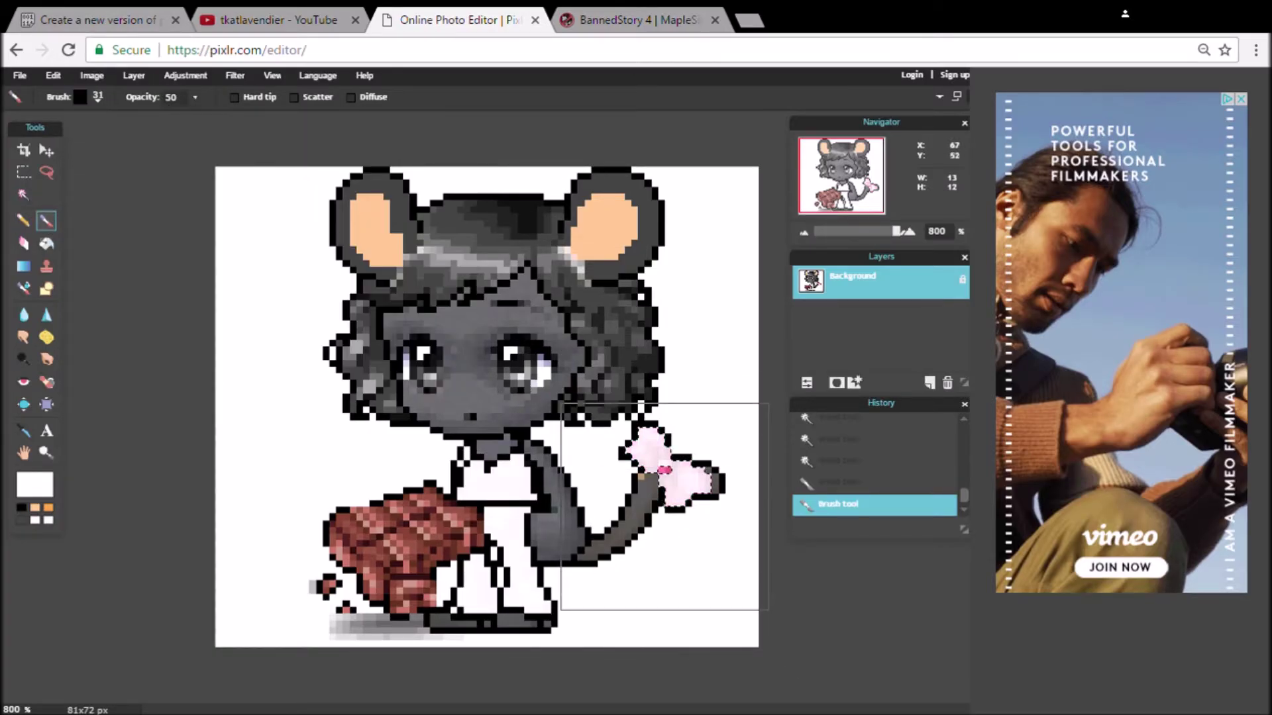
{"action": "left_click", "coordinate": [53, 75]}
{"action": "left_click", "coordinate": [98, 247]}
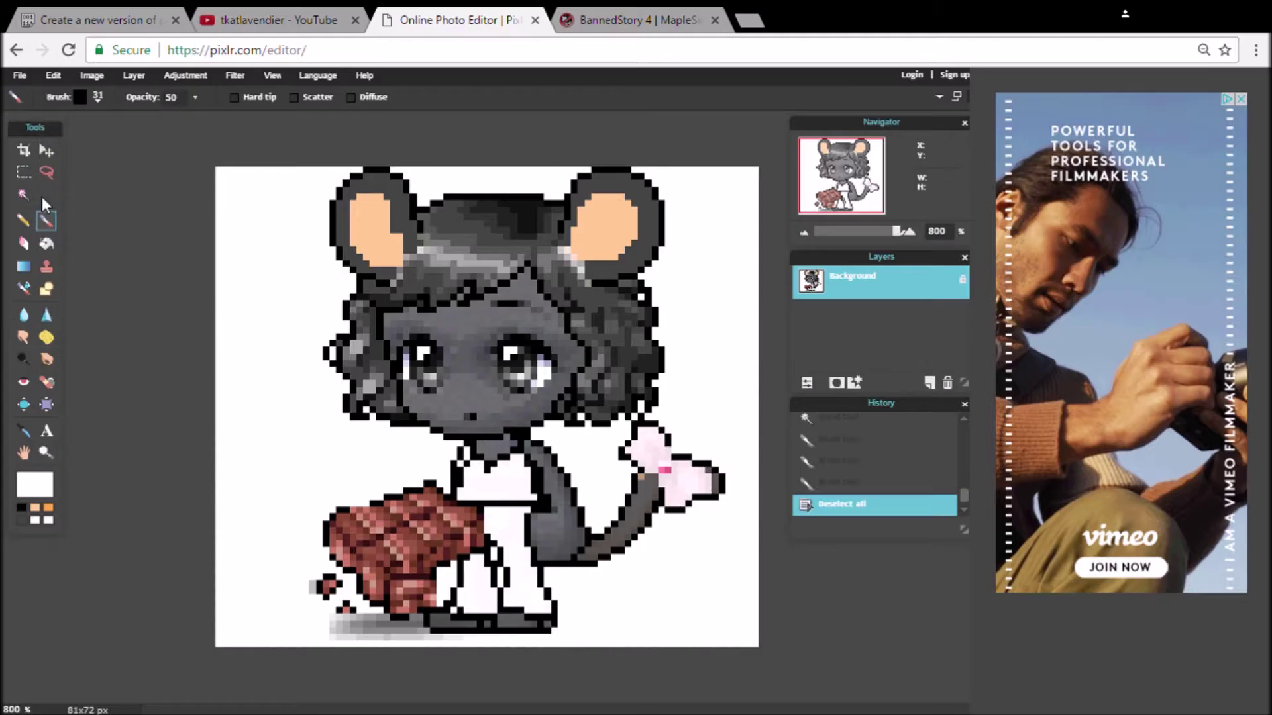
Step: Whiten the bow's knot and add light markings to the face and hand with a 1-pixel brush, then restore dark grey
{"action": "left_click", "coordinate": [97, 97]}
{"action": "left_click", "coordinate": [88, 213]}
{"action": "left_click", "coordinate": [662, 469]}
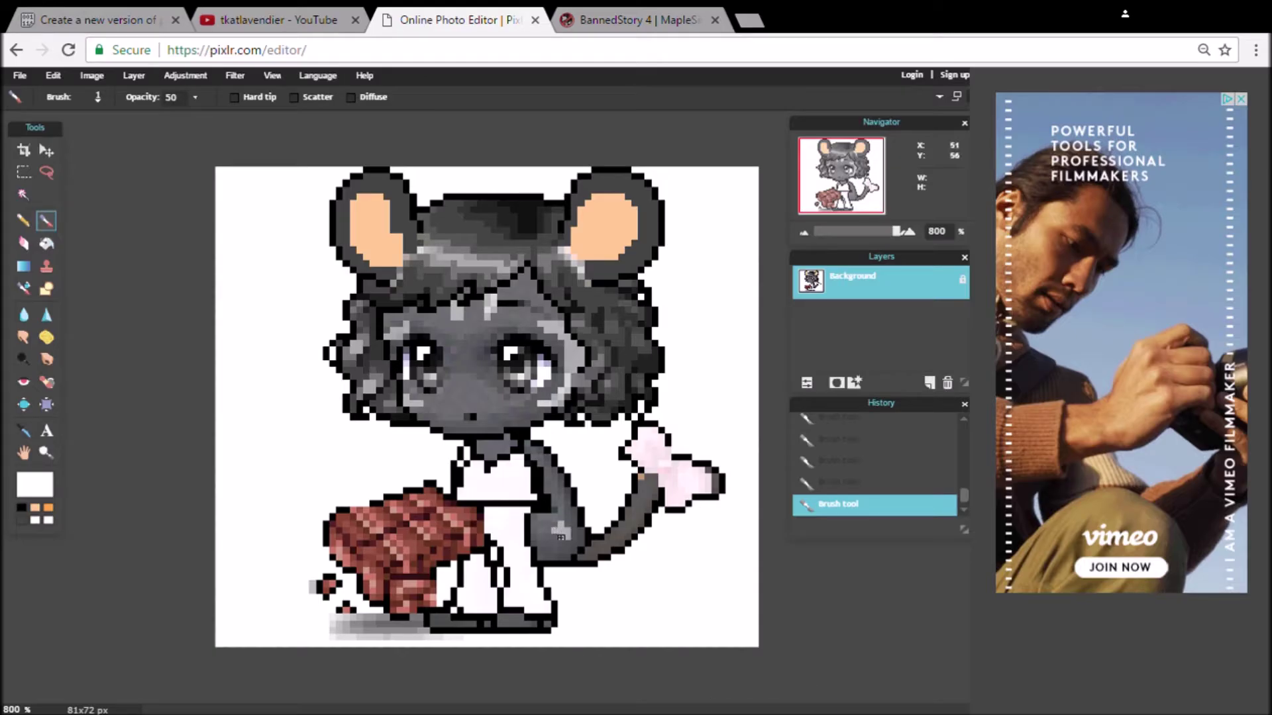
{"action": "left_click", "coordinate": [21, 520]}
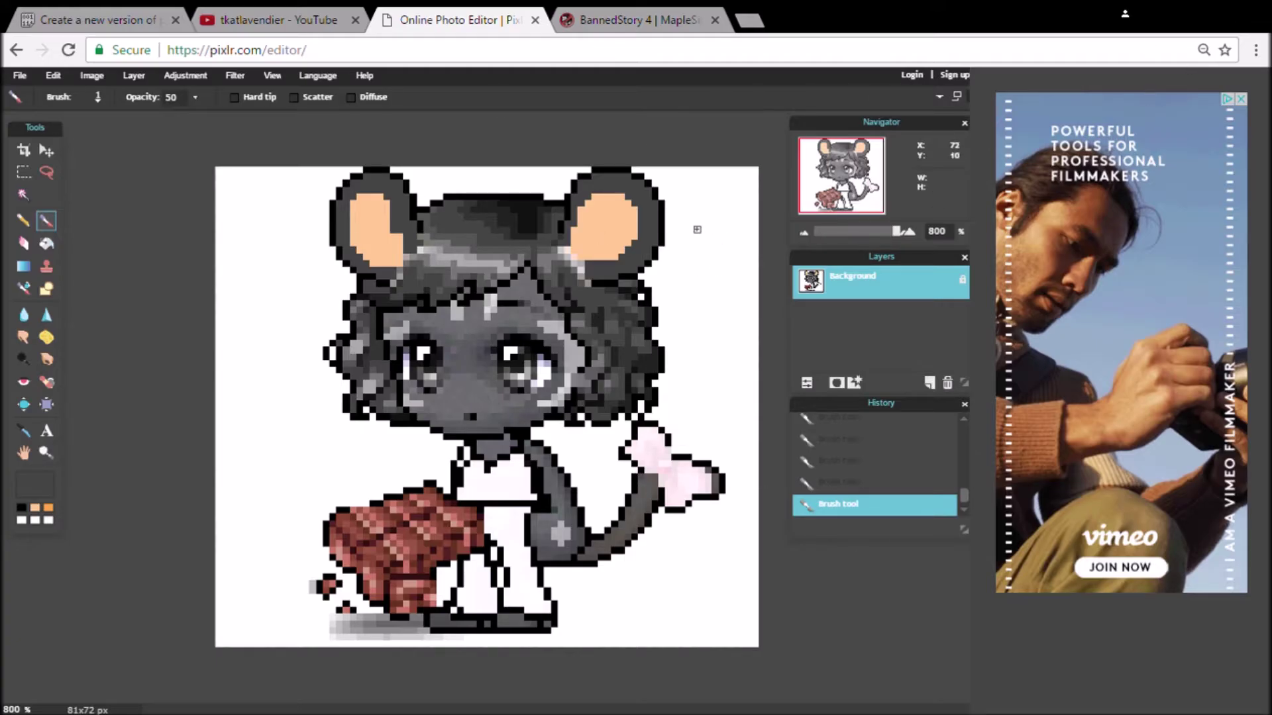
{"action": "left_click", "coordinate": [24, 193]}
{"action": "left_click", "coordinate": [662, 364]}
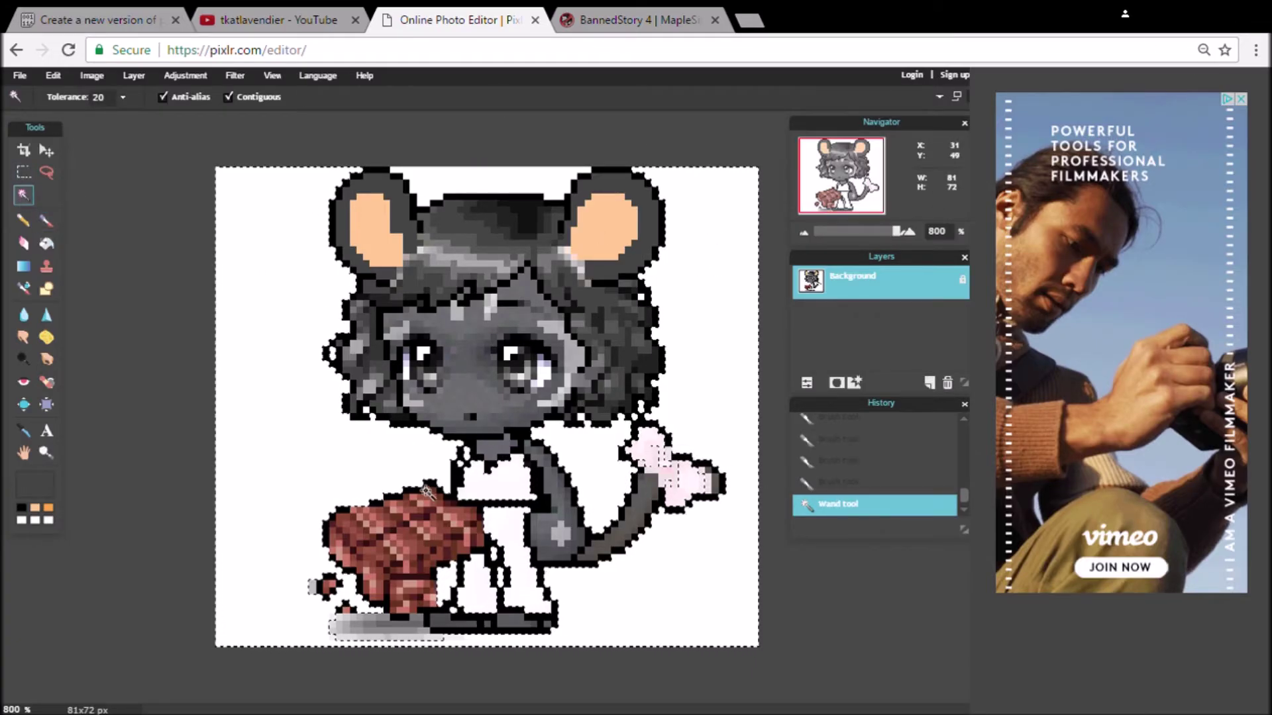
{"action": "left_click", "coordinate": [53, 76]}
{"action": "left_click", "coordinate": [106, 247]}
Step: Erase the grey ground shadow below the chocolate bar with a 9-pixel round eraser
{"action": "left_click", "coordinate": [23, 243]}
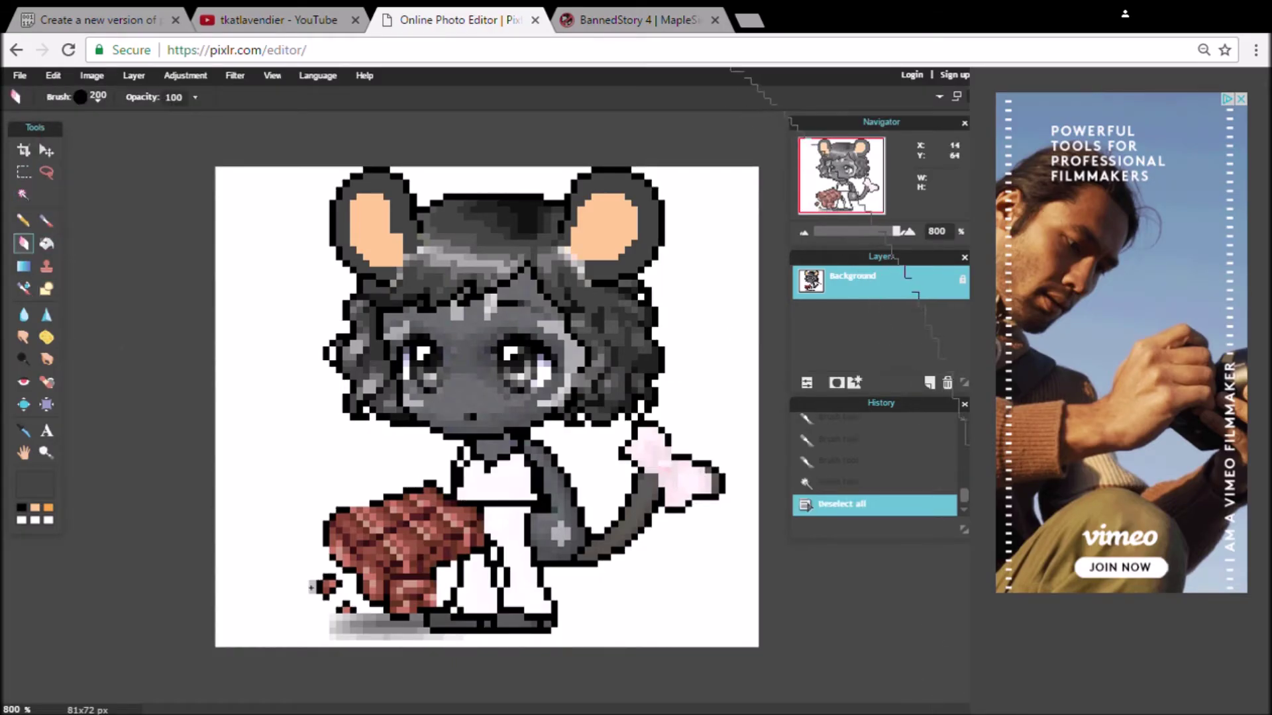
{"action": "left_click", "coordinate": [80, 97]}
{"action": "left_click", "coordinate": [147, 139]}
{"action": "left_click", "coordinate": [291, 585]}
{"action": "left_click_drag", "start_coordinate": [391, 647], "coordinate": [364, 635]}
{"action": "left_click", "coordinate": [331, 634]}
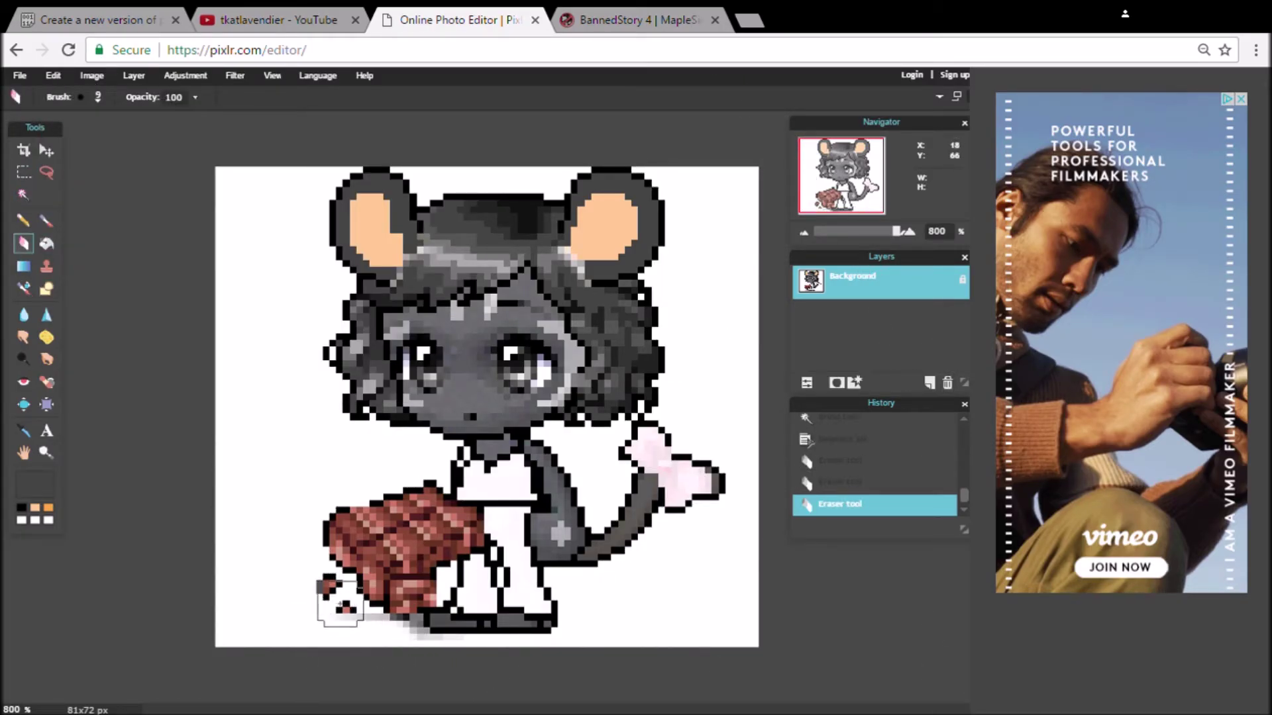
Step: Erase the remaining shadow between the chocolate bar and the shoes with a 3-pixel square eraser
{"action": "left_click", "coordinate": [80, 97]}
{"action": "left_click", "coordinate": [117, 212]}
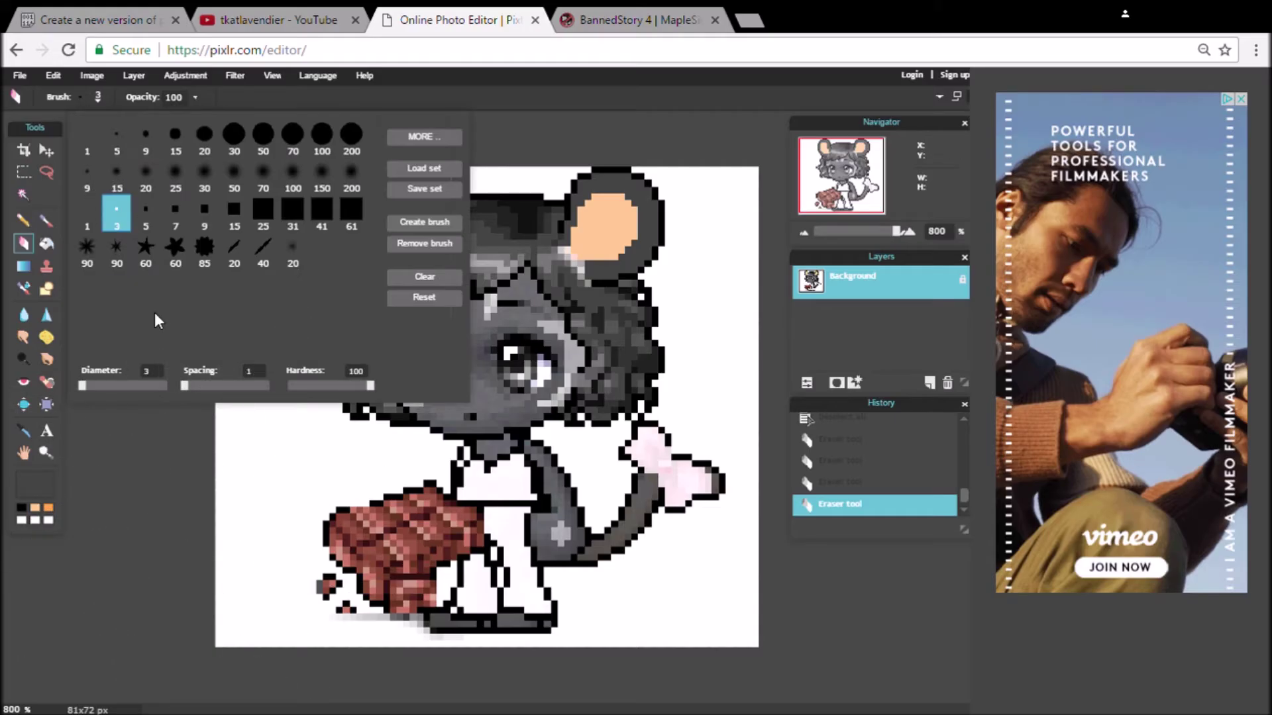
{"action": "left_click", "coordinate": [414, 621]}
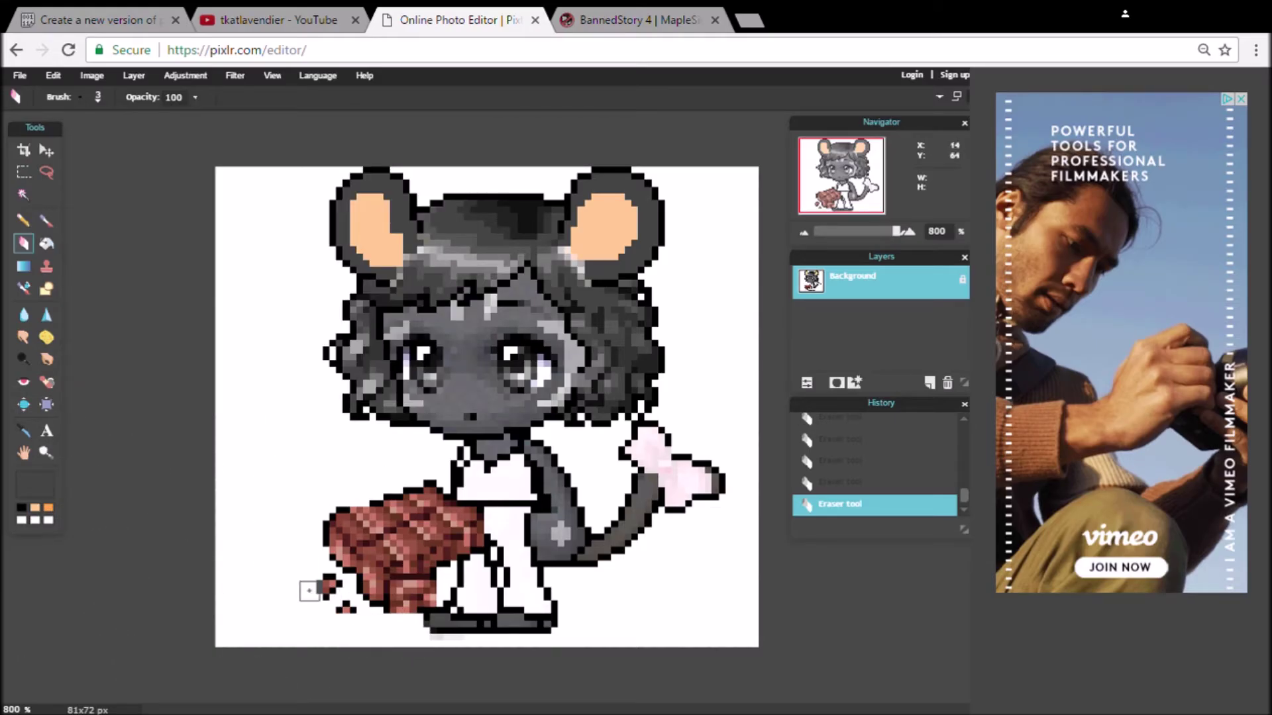
Step: Select the white background around the character, unlock the layer and start erasing the selection with a 61-pixel square eraser
{"action": "left_click", "coordinate": [24, 195]}
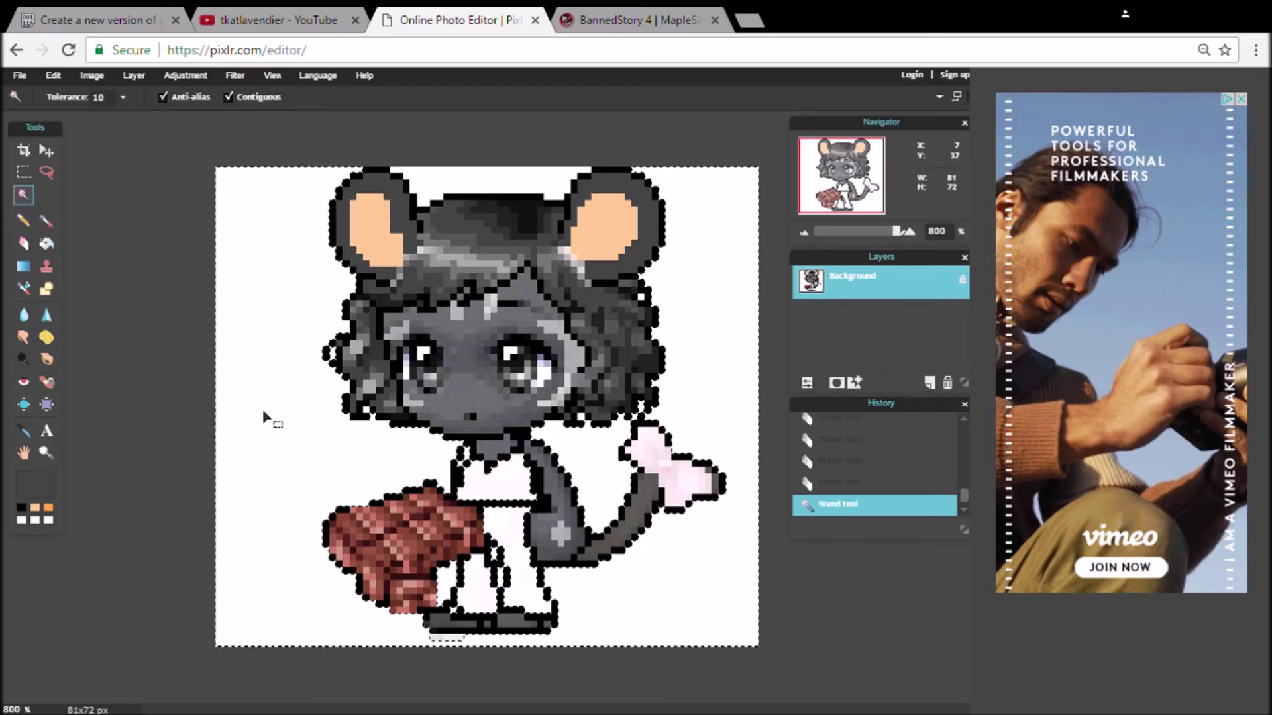
{"action": "double_click", "coordinate": [960, 279]}
{"action": "left_click", "coordinate": [23, 243]}
{"action": "left_click", "coordinate": [80, 97]}
{"action": "left_click", "coordinate": [351, 218]}
{"action": "left_click_drag", "start_coordinate": [557, 498], "coordinate": [348, 510]}
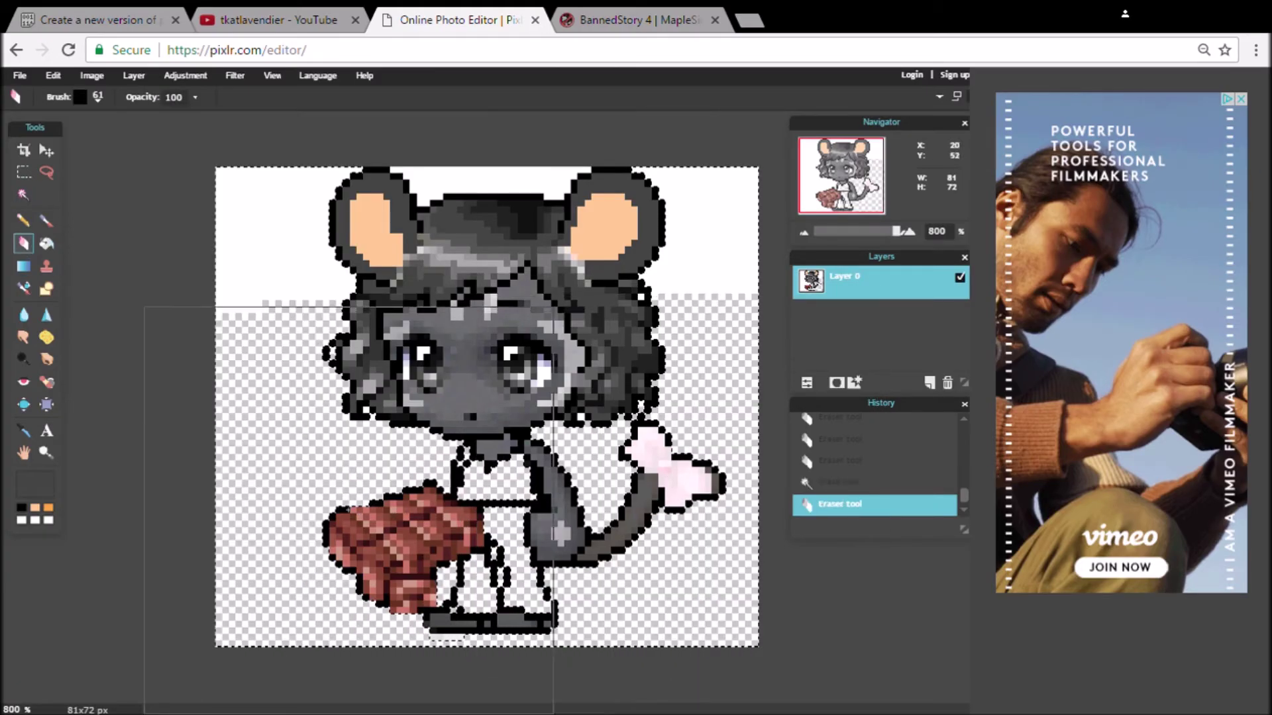
{"action": "left_click", "coordinate": [316, 290]}
Step: Undo the last eraser strokes and erase the selected background again on the character's left side and above the head
{"action": "key", "text": "ctrl+z"}
{"action": "key", "text": "ctrl+z"}
{"action": "key", "text": "ctrl+z"}
{"action": "key", "text": "ctrl+z"}
{"action": "key", "text": "ctrl+z"}
{"action": "left_click_drag", "start_coordinate": [244, 306], "coordinate": [243, 416]}
{"action": "left_click", "coordinate": [232, 510]}
{"action": "left_click", "coordinate": [423, 160]}
{"action": "left_click", "coordinate": [434, 123]}
{"action": "left_click", "coordinate": [559, 162]}
Step: Erase the remaining selected background on the character's right side and around the tail with smaller eraser brushes
{"action": "left_click", "coordinate": [80, 97]}
{"action": "left_click", "coordinate": [263, 212]}
{"action": "mouse_move", "coordinate": [712, 285]}
{"action": "left_mouse_down"}
{"action": "mouse_move", "coordinate": [744, 545]}
{"action": "mouse_move", "coordinate": [726, 566]}
{"action": "left_mouse_up"}
{"action": "mouse_move", "coordinate": [600, 335]}
{"action": "left_mouse_down"}
{"action": "mouse_move", "coordinate": [628, 366]}
{"action": "mouse_move", "coordinate": [627, 417]}
{"action": "mouse_move", "coordinate": [631, 399]}
{"action": "mouse_move", "coordinate": [651, 448]}
{"action": "mouse_move", "coordinate": [653, 598]}
{"action": "left_mouse_up"}
{"action": "left_click", "coordinate": [79, 96]}
{"action": "left_click", "coordinate": [203, 216]}
{"action": "left_click", "coordinate": [576, 558]}
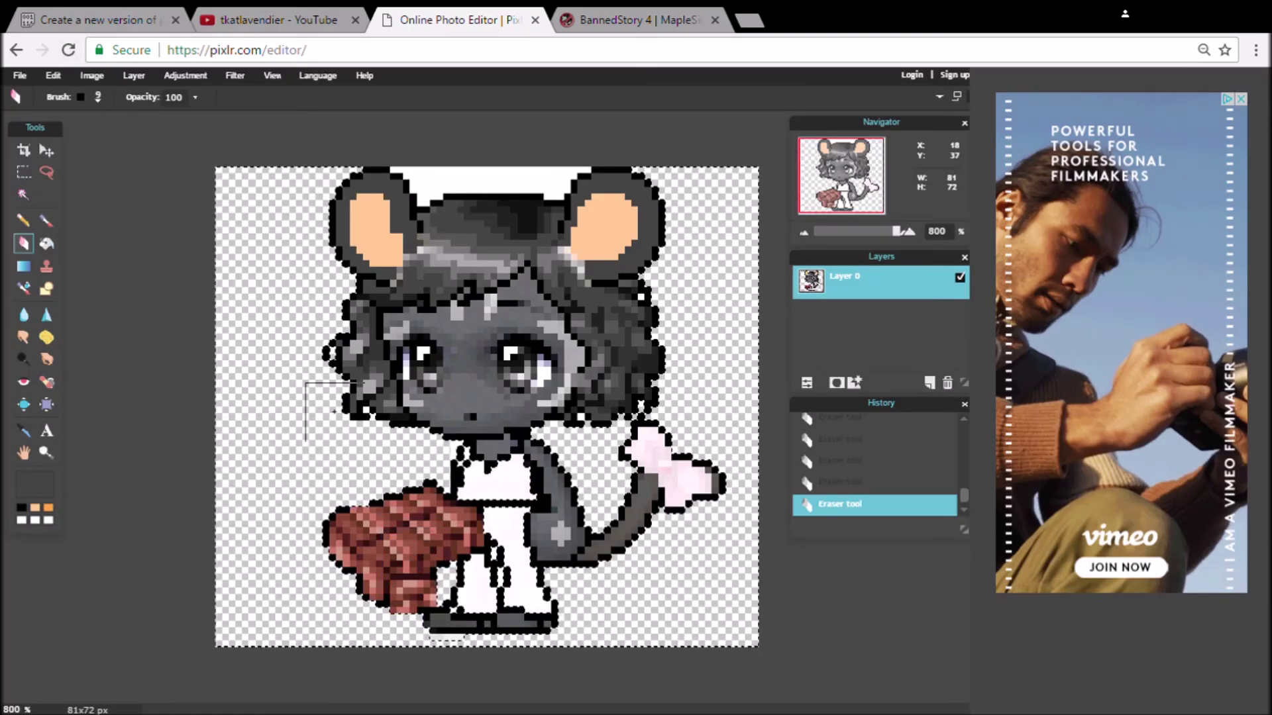
Step: Deselect all, then select the leftover white patch between the ears and erase it
{"action": "left_click", "coordinate": [53, 75]}
{"action": "left_click", "coordinate": [73, 249]}
{"action": "left_click", "coordinate": [23, 194]}
{"action": "left_click", "coordinate": [23, 243]}
{"action": "left_click_drag", "start_coordinate": [407, 182], "coordinate": [577, 182]}
Step: Select the white gap between the character's legs, erase it with a 3-pixel eraser and deselect all
{"action": "left_click", "coordinate": [23, 194]}
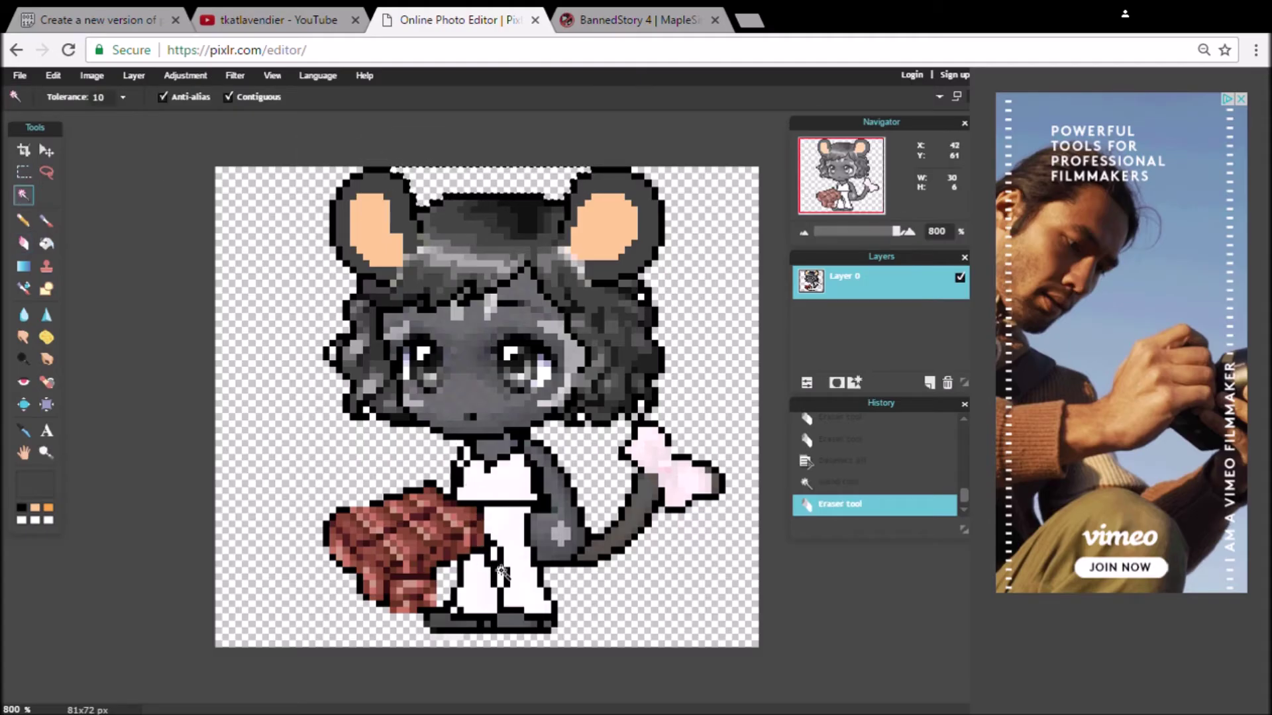
{"action": "left_click", "coordinate": [501, 573]}
{"action": "key", "text": "ctrl+z"}
{"action": "left_click", "coordinate": [500, 573]}
{"action": "key", "text": "ctrl+z"}
{"action": "left_click", "coordinate": [501, 573]}
{"action": "left_click", "coordinate": [45, 221]}
{"action": "left_click", "coordinate": [23, 243]}
{"action": "left_click", "coordinate": [97, 98]}
{"action": "left_click", "coordinate": [117, 219]}
{"action": "left_click", "coordinate": [497, 553]}
{"action": "left_click", "coordinate": [505, 573]}
{"action": "left_click", "coordinate": [53, 76]}
{"action": "left_click", "coordinate": [73, 249]}
{"action": "left_click", "coordinate": [53, 76]}
{"action": "left_click", "coordinate": [73, 249]}
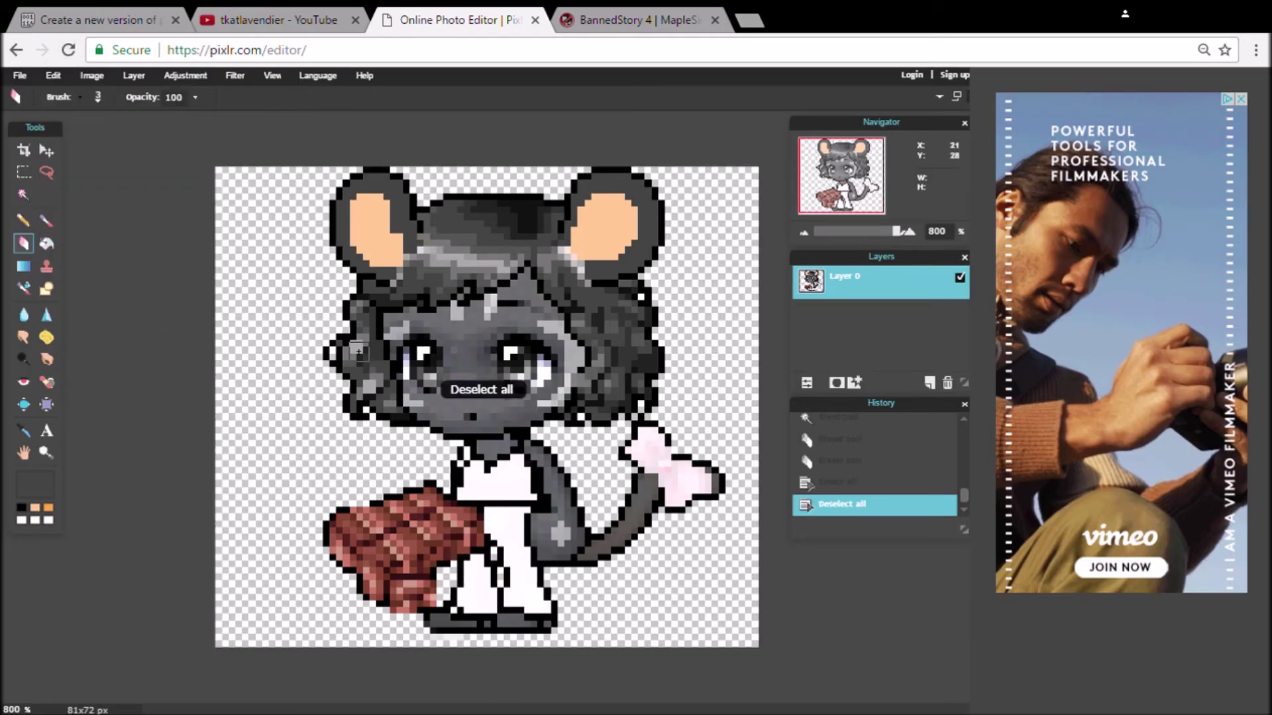
Step: Save the character image to the computer as lunarkitsawa in PNG format (Transparent, full quality)
{"action": "key", "text": "ctrl+s"}
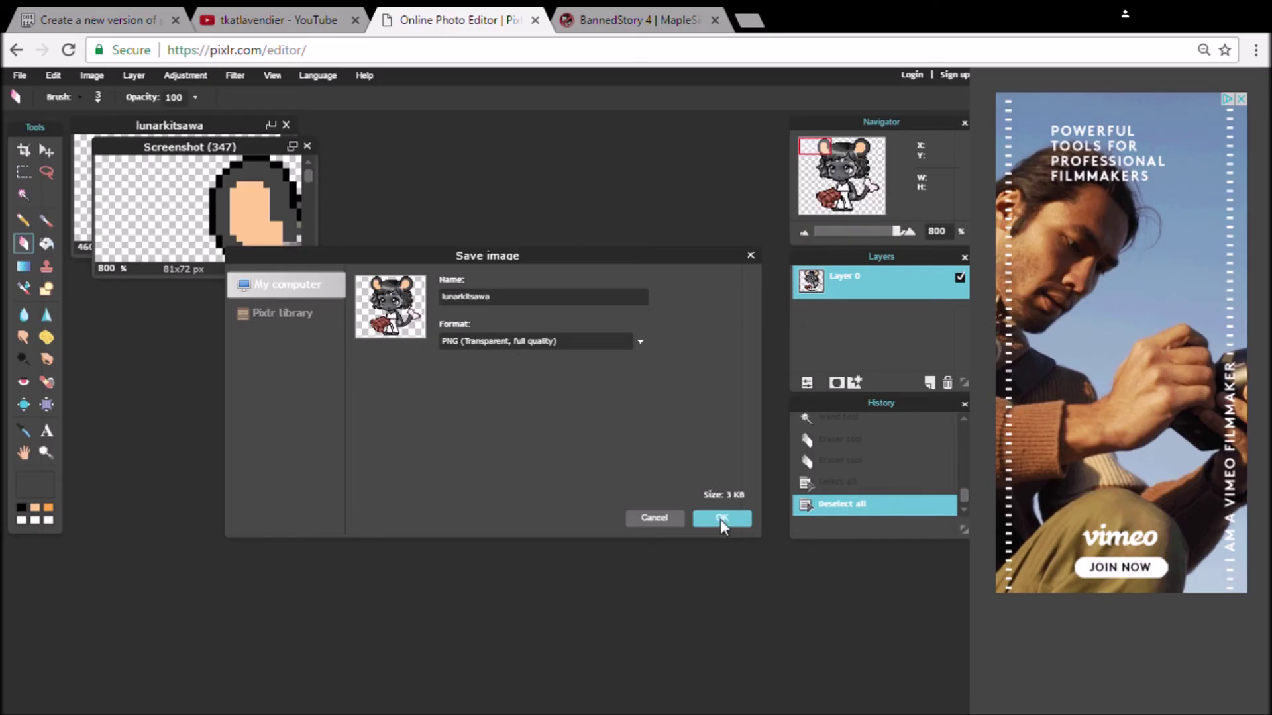
{"action": "left_click", "coordinate": [721, 520]}
{"action": "left_click", "coordinate": [721, 521]}
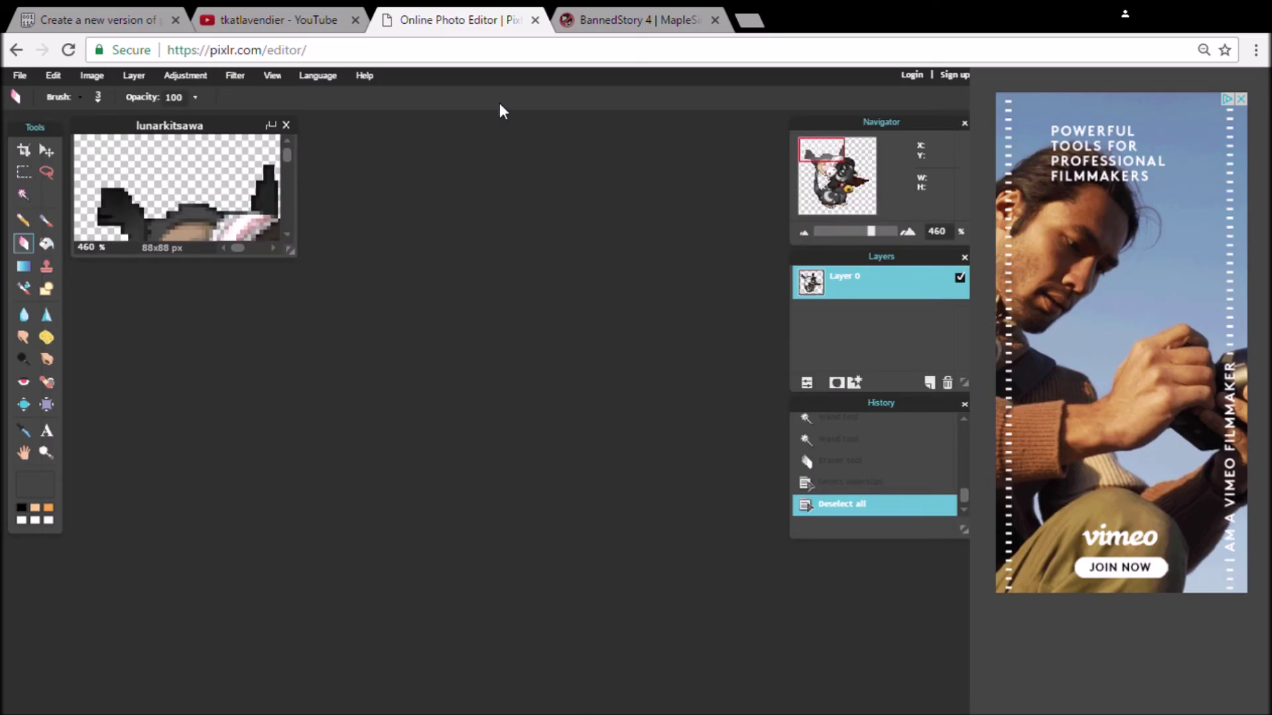
Step: Close the remaining open image and create a new 800 x 600 image without transparency
{"action": "left_click", "coordinate": [285, 125]}
{"action": "left_click", "coordinate": [299, 380]}
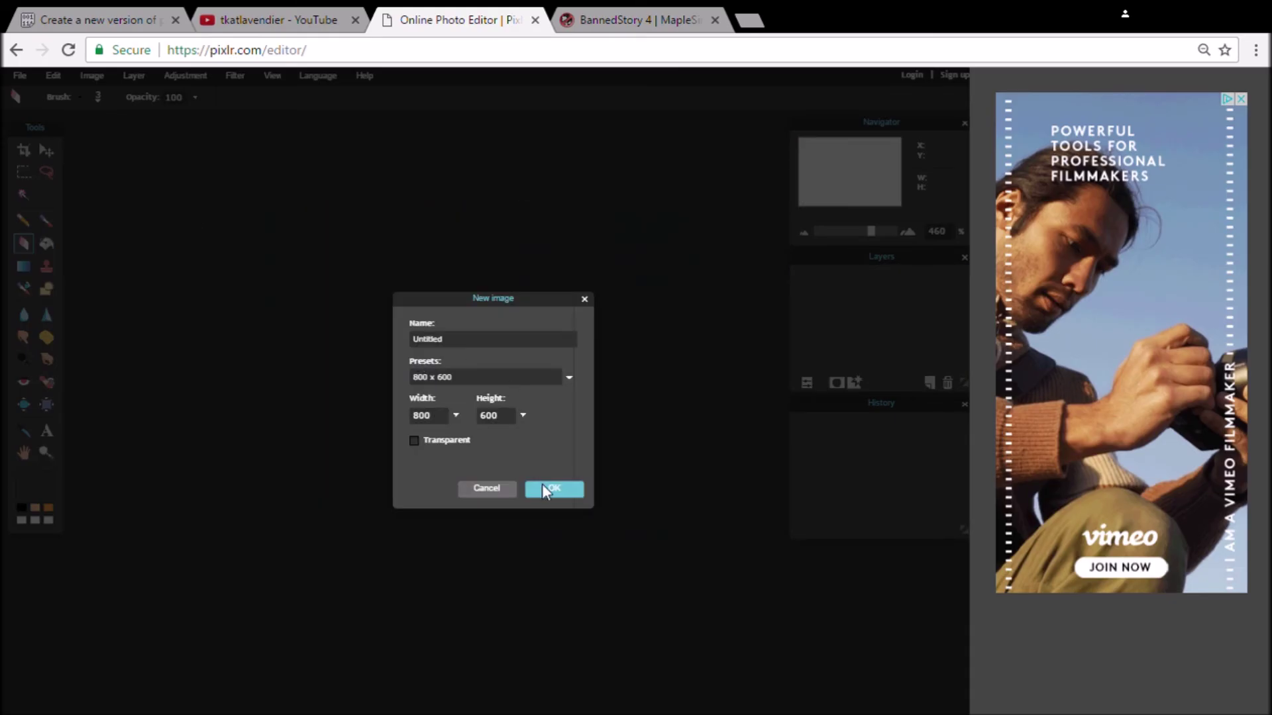
{"action": "left_click", "coordinate": [542, 484]}
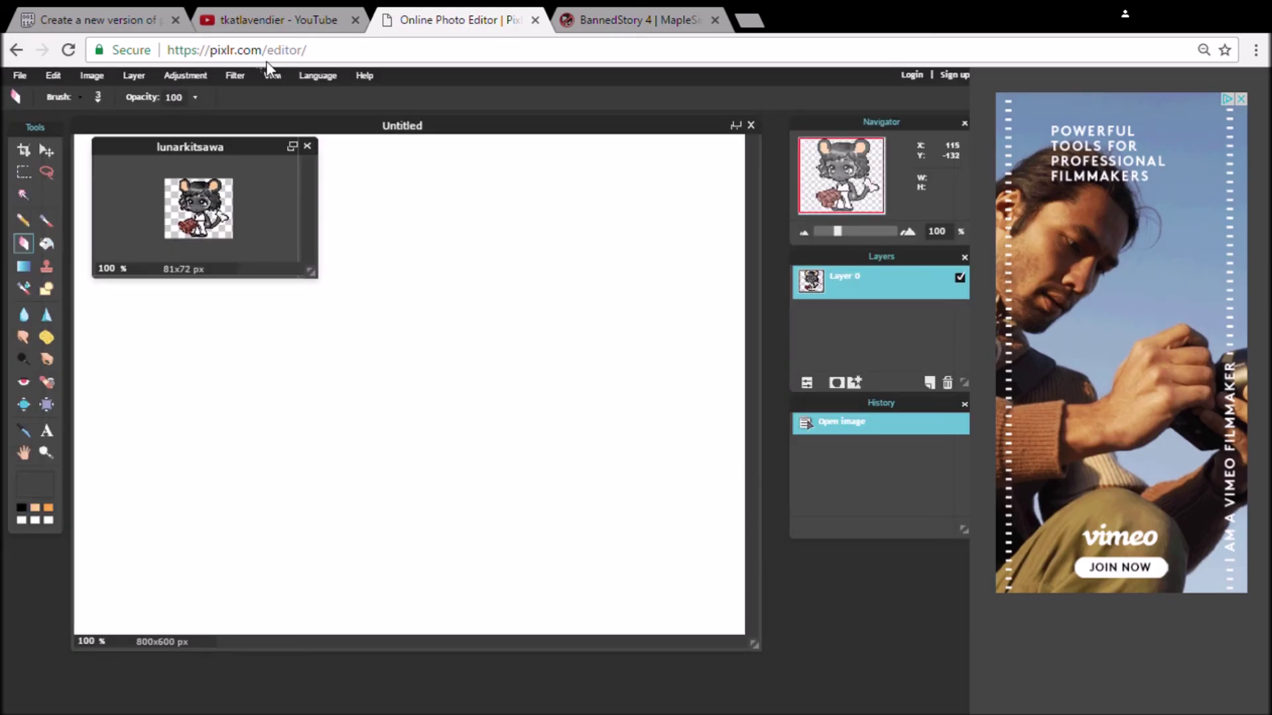
Step: Fill the new image with a diagonal black-to-white gradient from the upper-left corner toward the lower-right
{"action": "left_click", "coordinate": [23, 267]}
{"action": "left_click", "coordinate": [228, 97]}
{"action": "left_click", "coordinate": [114, 225]}
{"action": "mouse_move", "coordinate": [93, 145]}
{"action": "left_mouse_down"}
{"action": "mouse_move", "coordinate": [548, 488]}
{"action": "mouse_move", "coordinate": [306, 134]}
{"action": "left_mouse_up"}
{"action": "left_click_drag", "start_coordinate": [91, 173], "coordinate": [768, 661]}
Step: Paste the saved mouse character into the gradient image as a new layer
{"action": "key", "text": "ctrl+z"}
{"action": "key", "text": "ctrl+z"}
{"action": "left_click", "coordinate": [134, 75]}
{"action": "key", "text": "ctrl+v"}
{"action": "left_click", "coordinate": [46, 150]}
Step: Enlarge the pasted character with Free transform and position it near the middle of the canvas
{"action": "left_click", "coordinate": [53, 75]}
{"action": "left_click", "coordinate": [82, 206]}
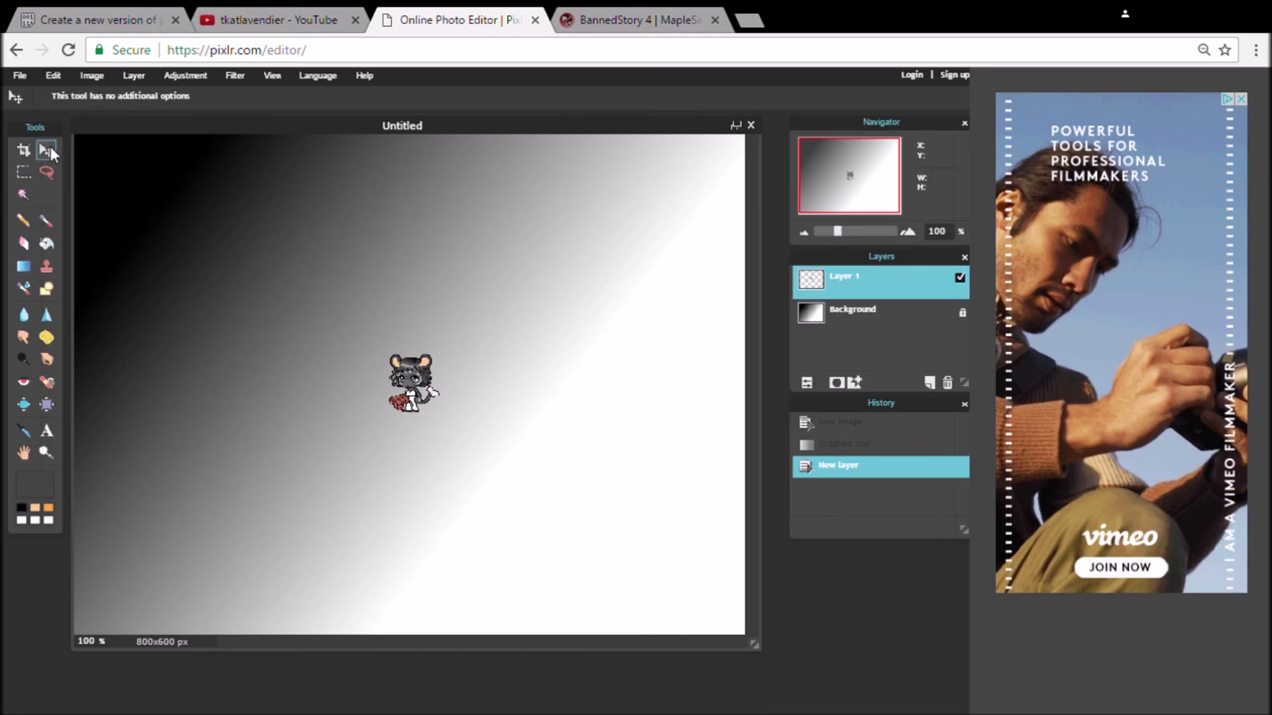
{"action": "left_click_drag", "start_coordinate": [440, 414], "coordinate": [557, 518]}
{"action": "left_click_drag", "start_coordinate": [383, 379], "coordinate": [394, 350]}
Step: Save the gradient composition to the computer as lunarkitsawa in JPEG format at quality 80
{"action": "left_click", "coordinate": [23, 73]}
{"action": "left_click", "coordinate": [437, 426]}
{"action": "left_click", "coordinate": [751, 126]}
{"action": "left_click", "coordinate": [437, 426]}
{"action": "type", "text": "lunarkitsawa"}
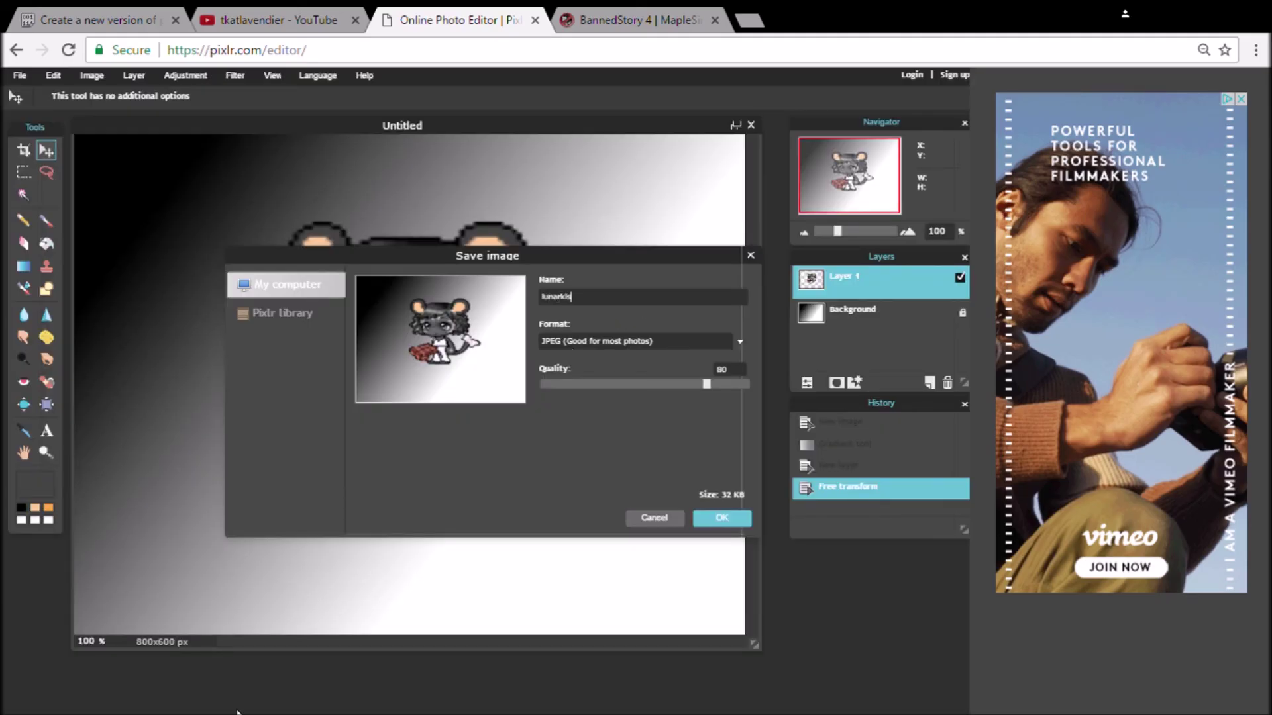
{"action": "left_click", "coordinate": [736, 522]}
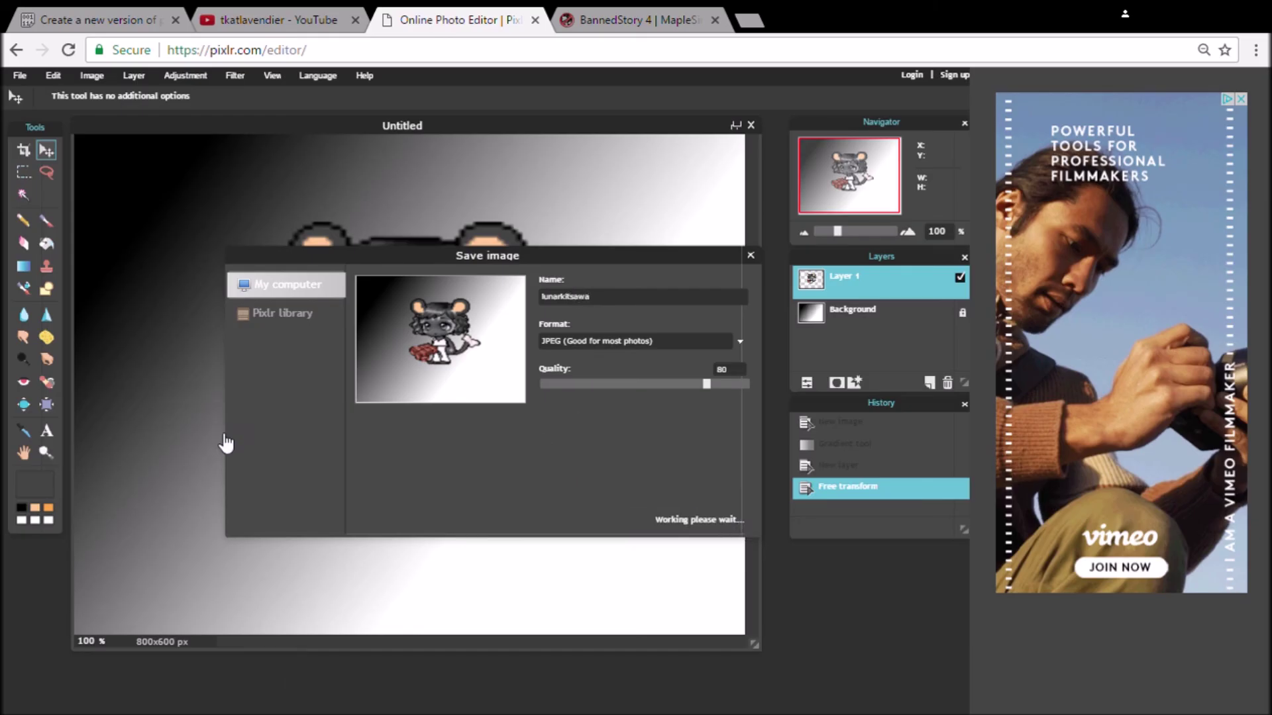